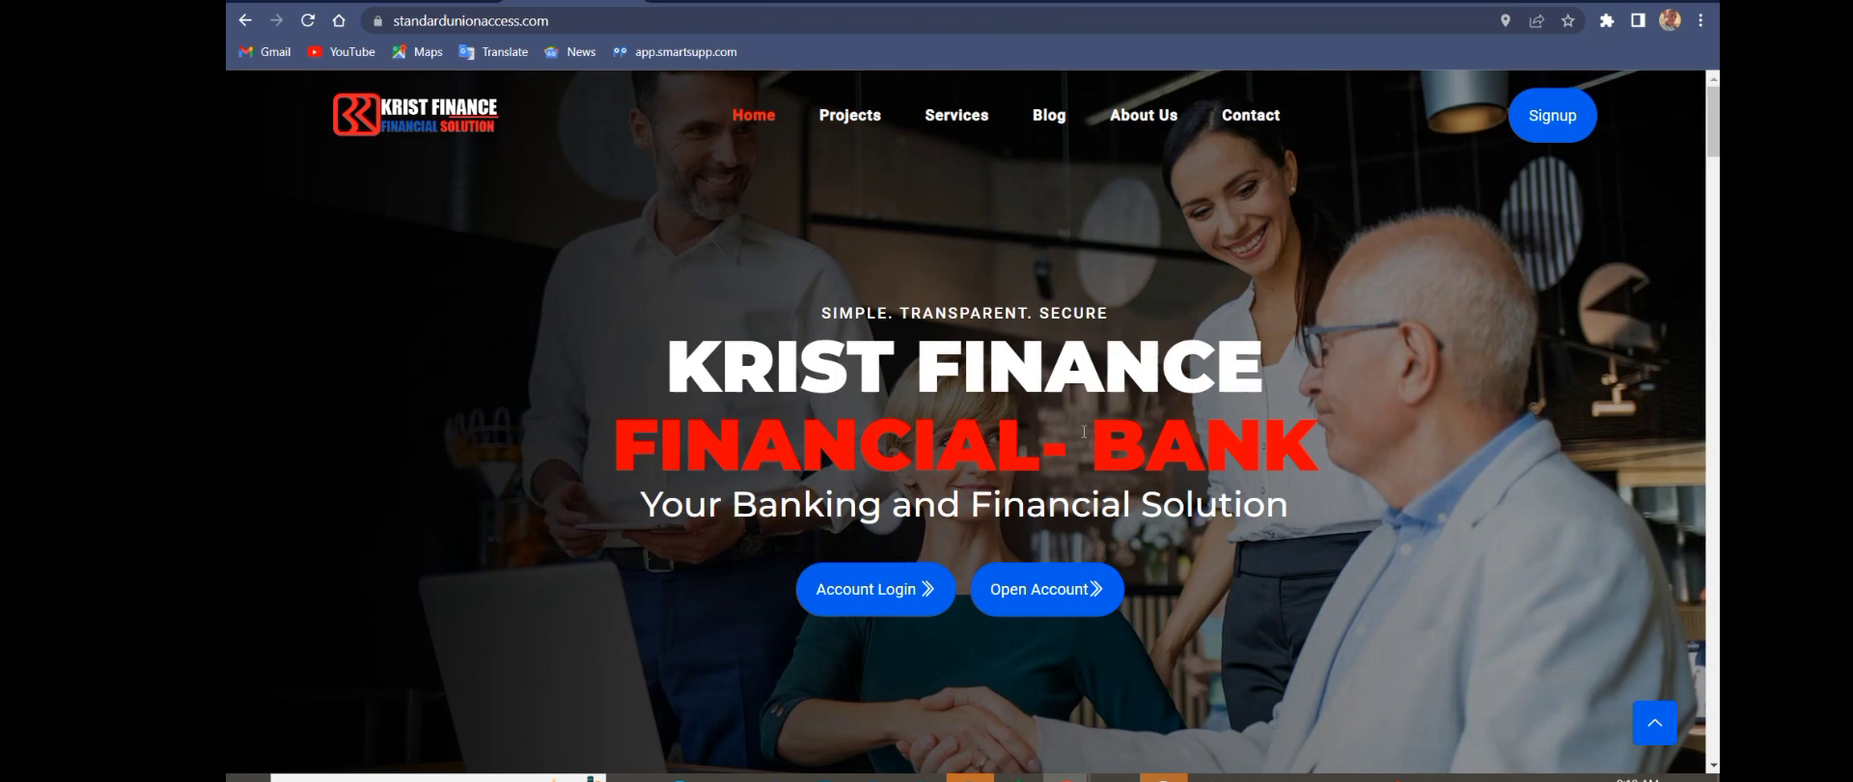
- Browse the Krist Finance homepage and go to the Account Login page
{"action": "left_click_drag", "start_coordinate": [1713, 135], "coordinate": [1614, 128]}
{"action": "left_click", "coordinate": [832, 596]}
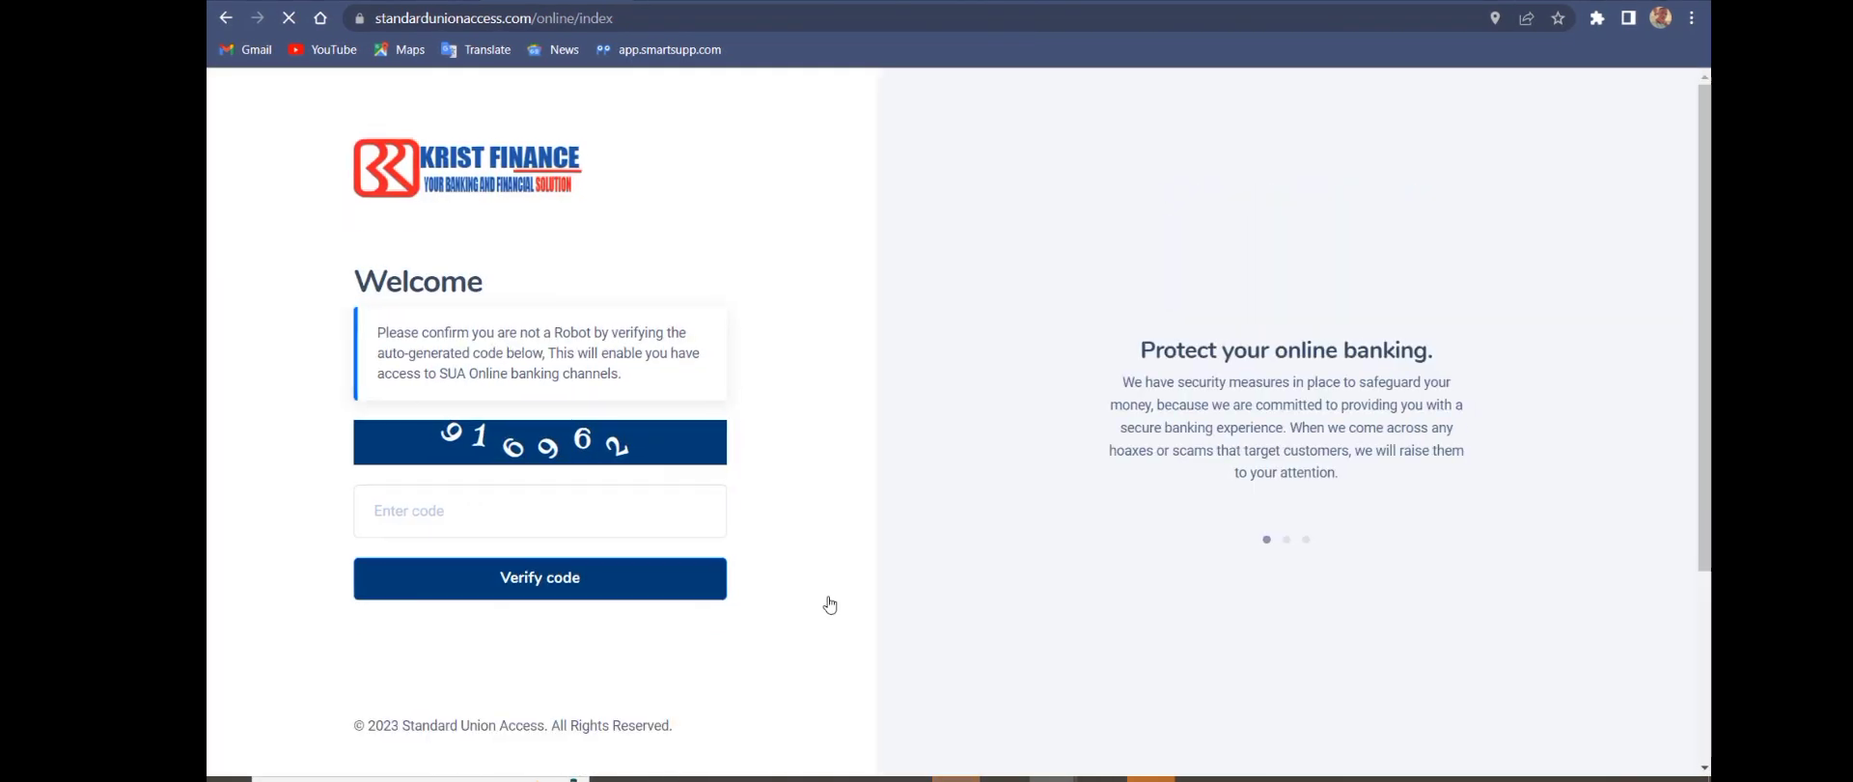
- Verify the captcha code '1', then sign in with the Online ID and password
{"action": "left_click", "coordinate": [479, 519]}
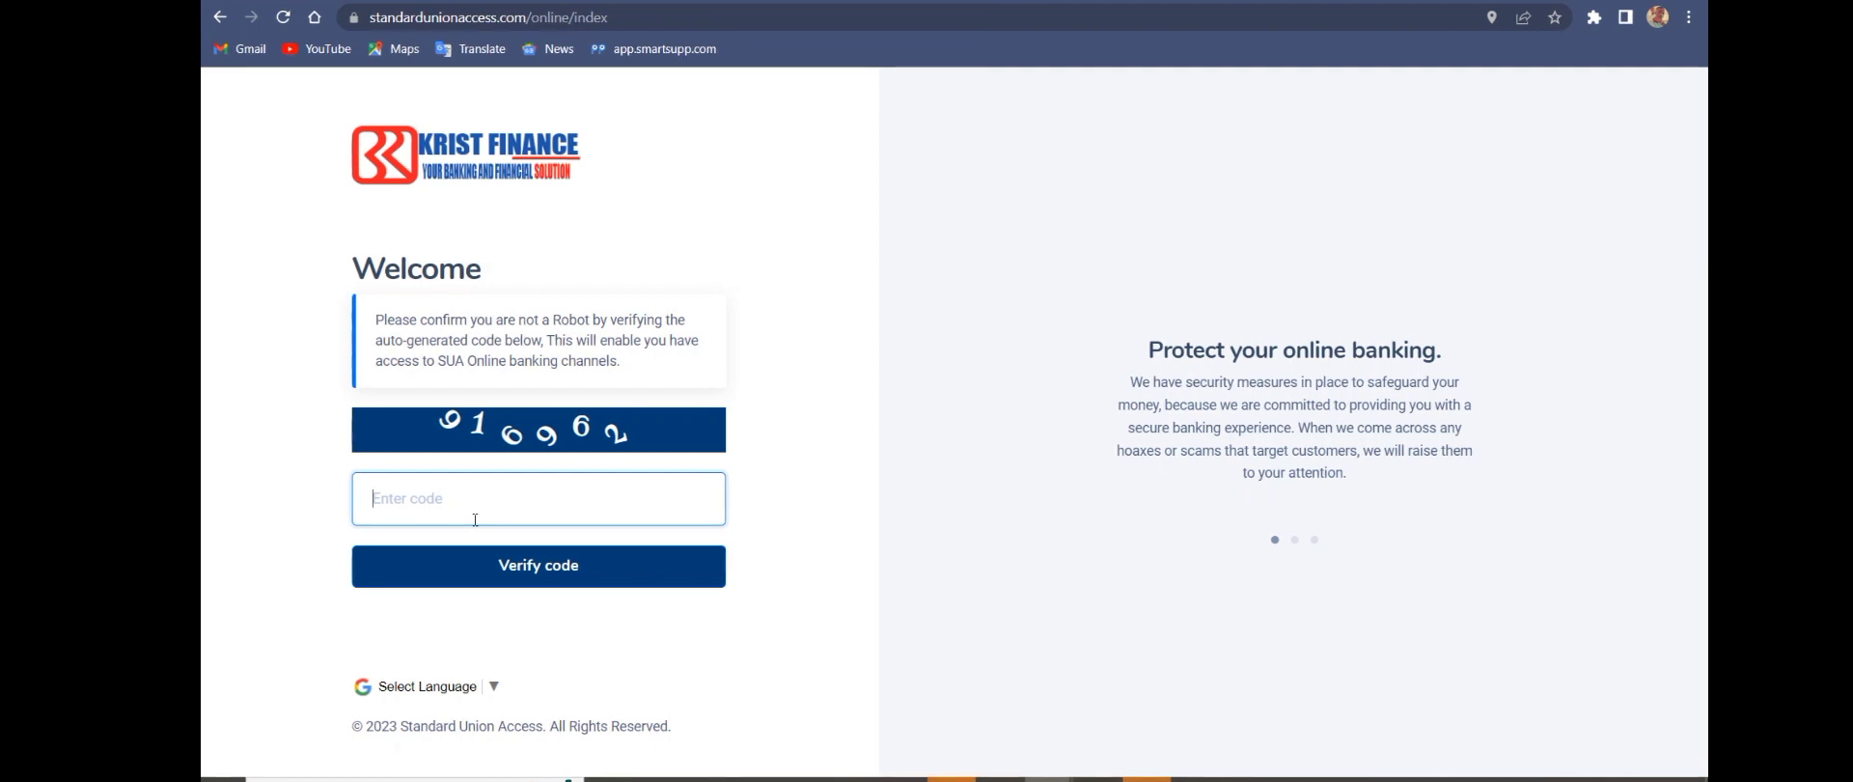
{"action": "type", "text": "16962"}
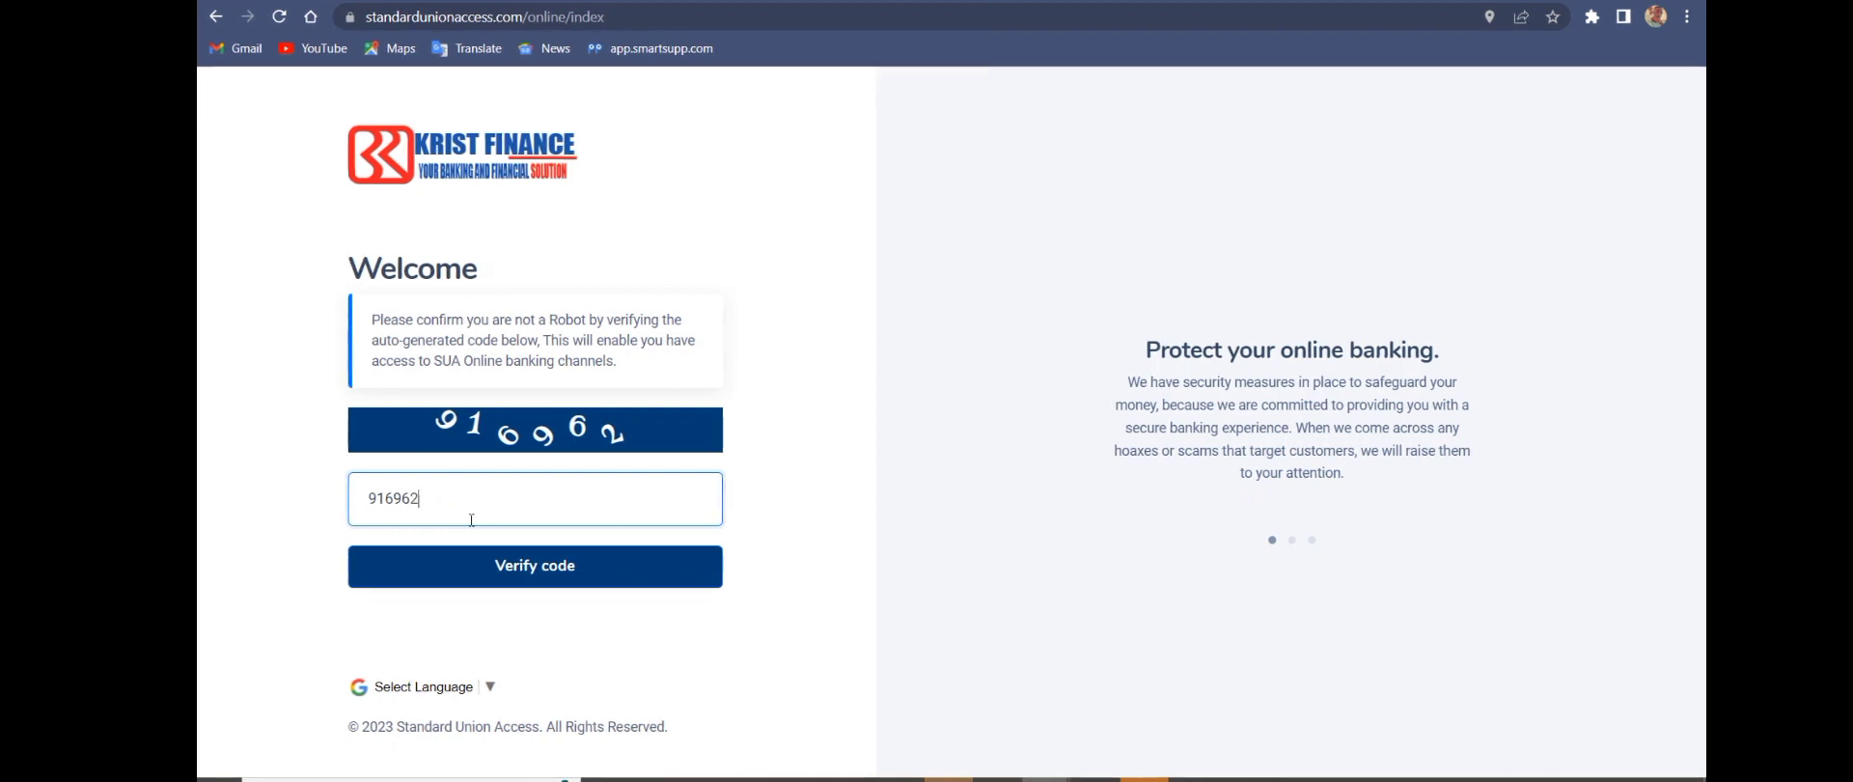
{"action": "left_click", "coordinate": [454, 581]}
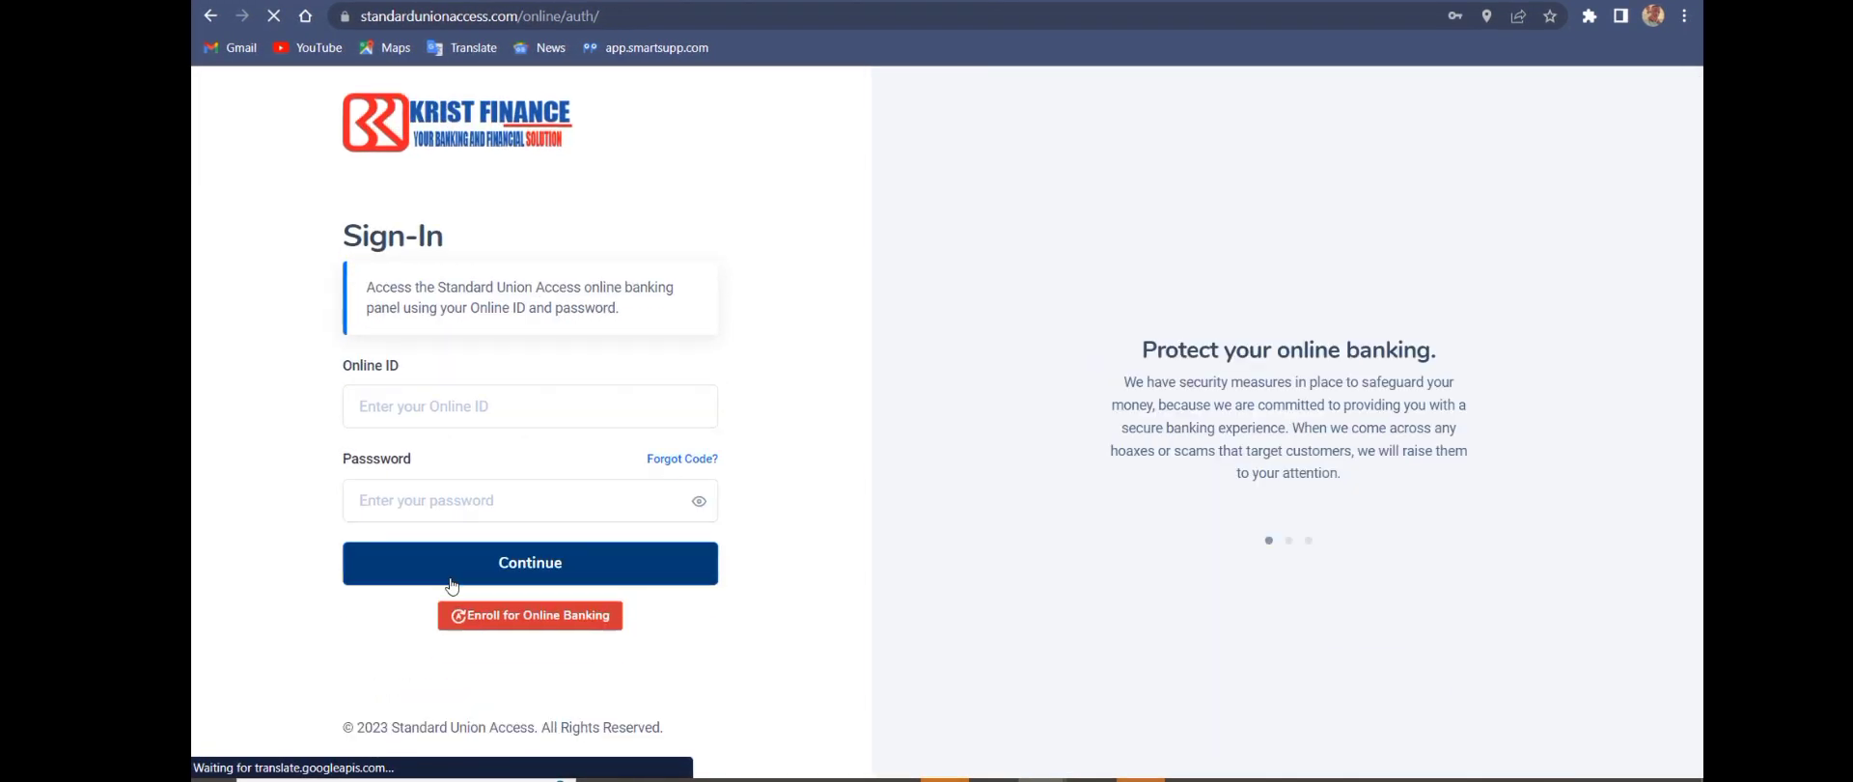
{"action": "left_click", "coordinate": [430, 563]}
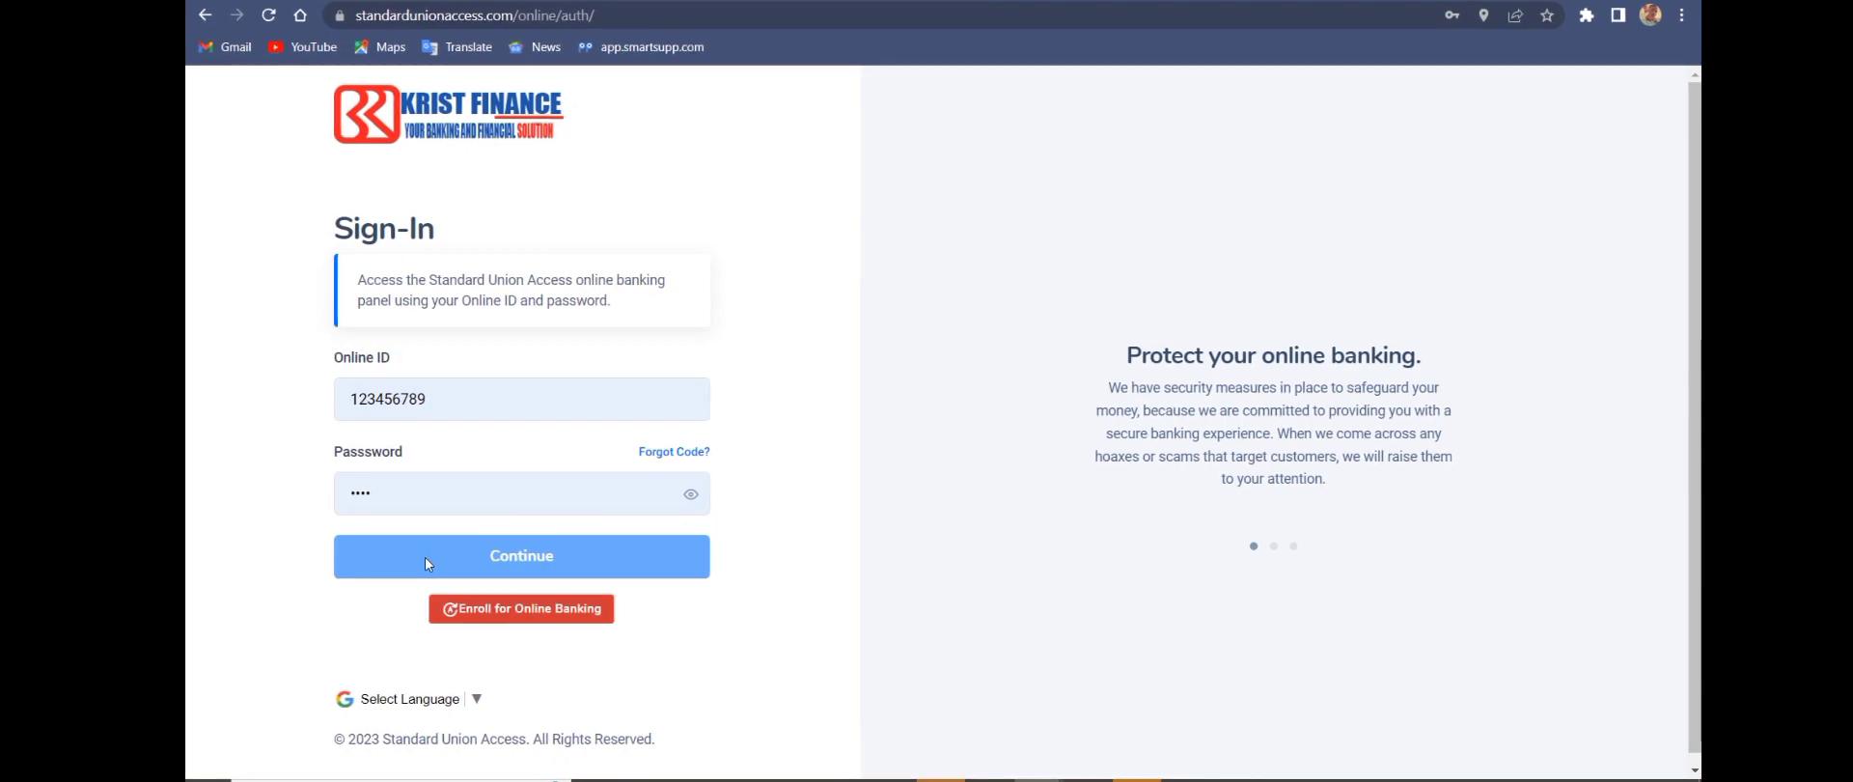
{"action": "left_click", "coordinate": [424, 557]}
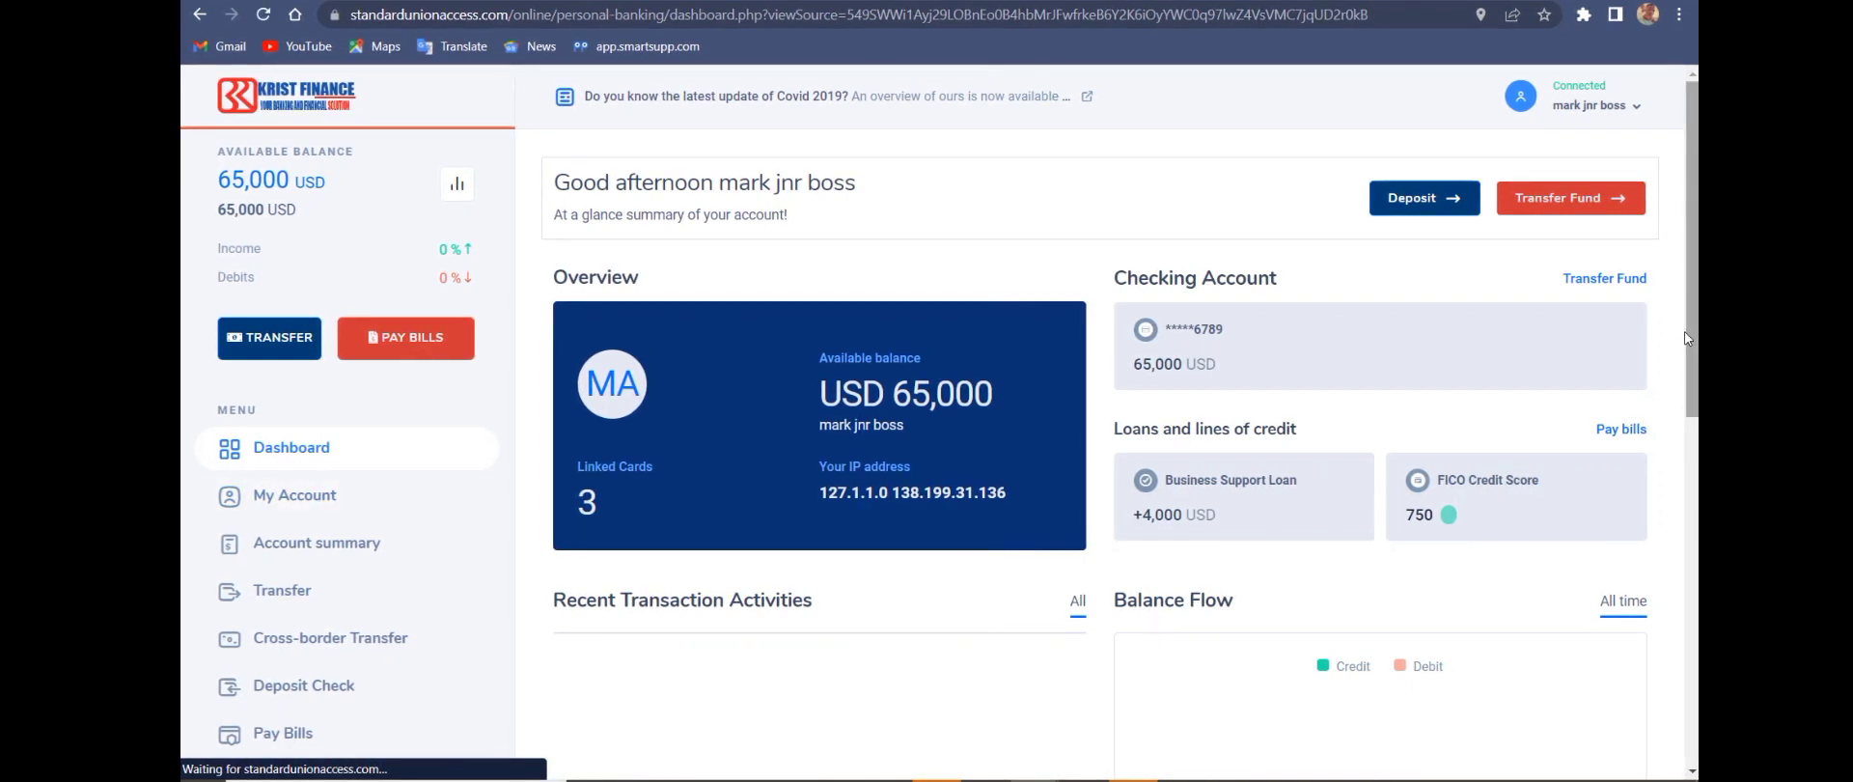
{"action": "scroll", "coordinate": [1685, 491], "scroll_direction": "down", "scroll_amount": 4}
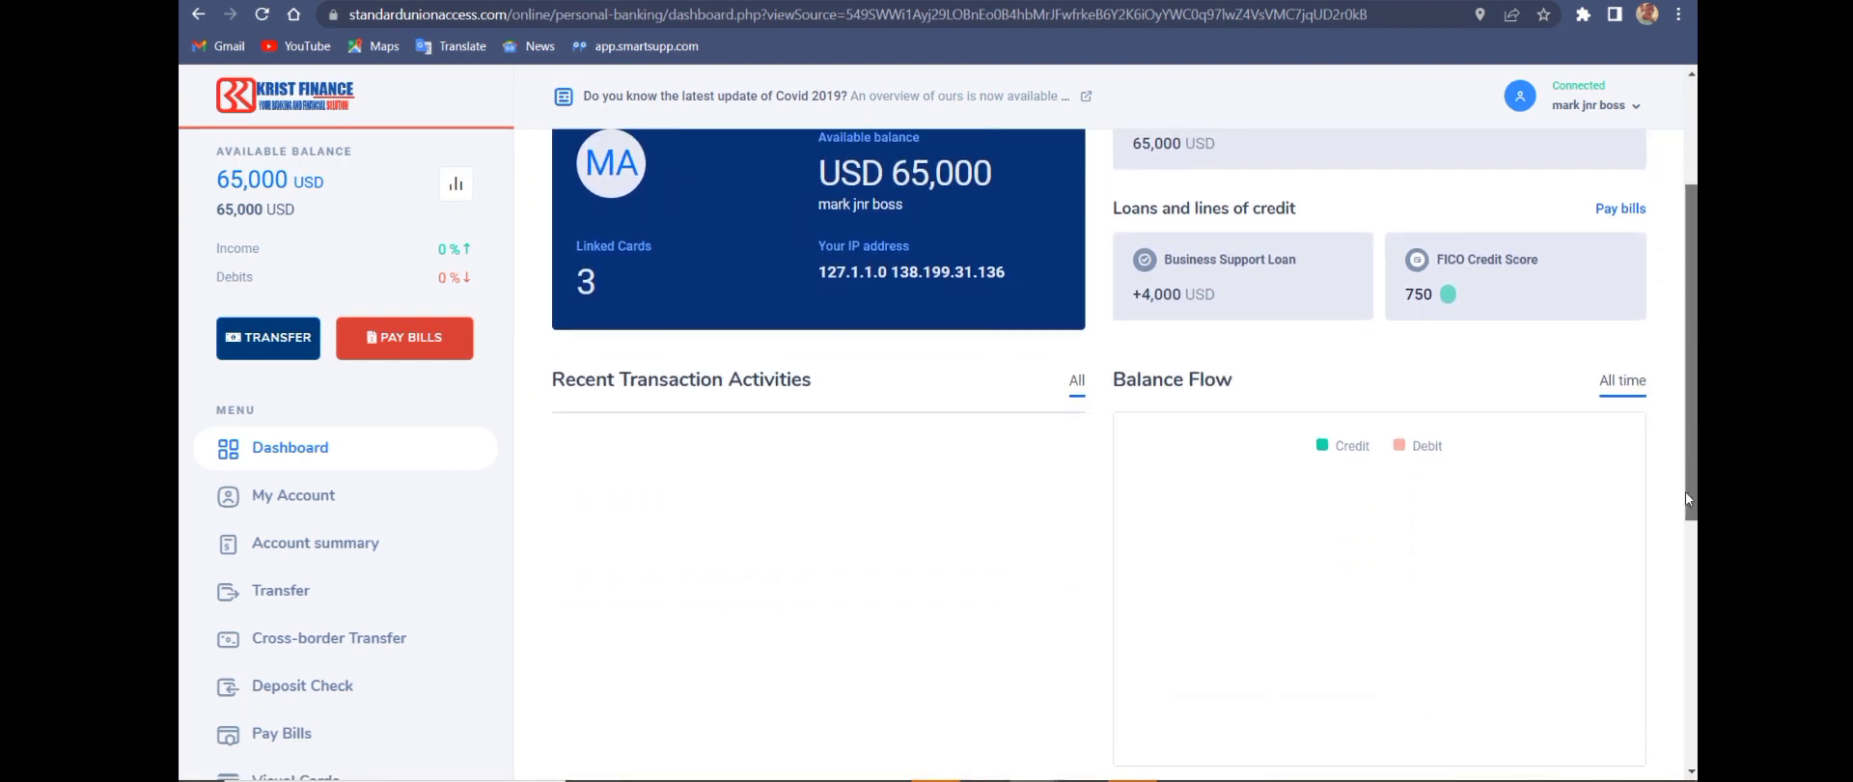
{"action": "scroll", "coordinate": [1666, 583], "scroll_direction": "down", "scroll_amount": 2}
{"action": "scroll", "coordinate": [1666, 496], "scroll_direction": "up", "scroll_amount": 2}
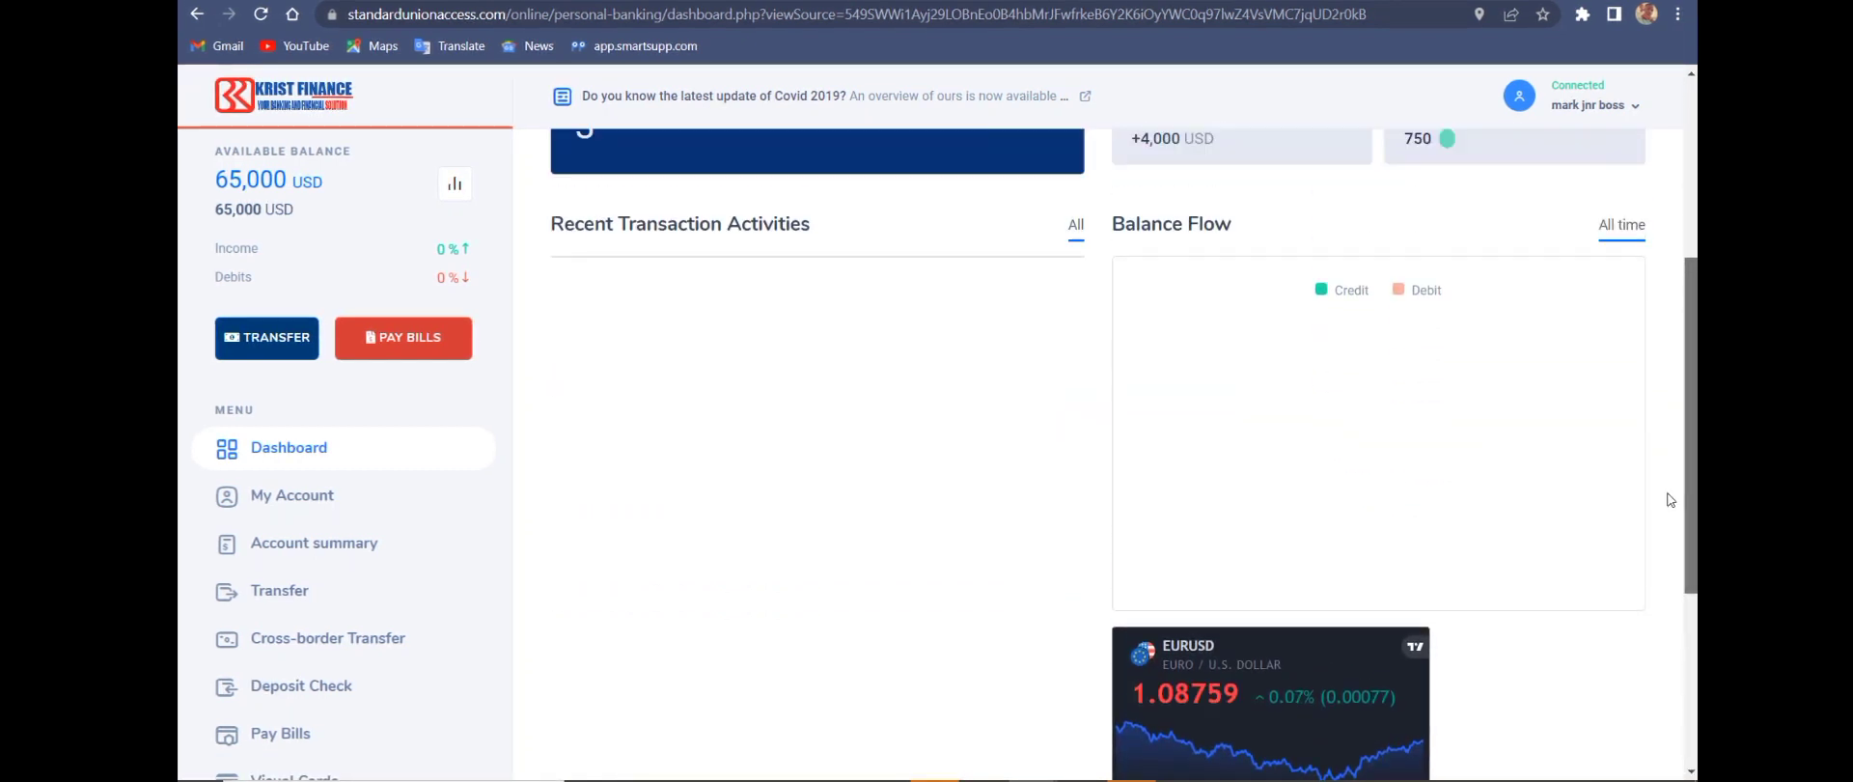
{"action": "scroll", "coordinate": [1654, 559], "scroll_direction": "down", "scroll_amount": 2}
{"action": "scroll", "coordinate": [1654, 559], "scroll_direction": "down", "scroll_amount": 1}
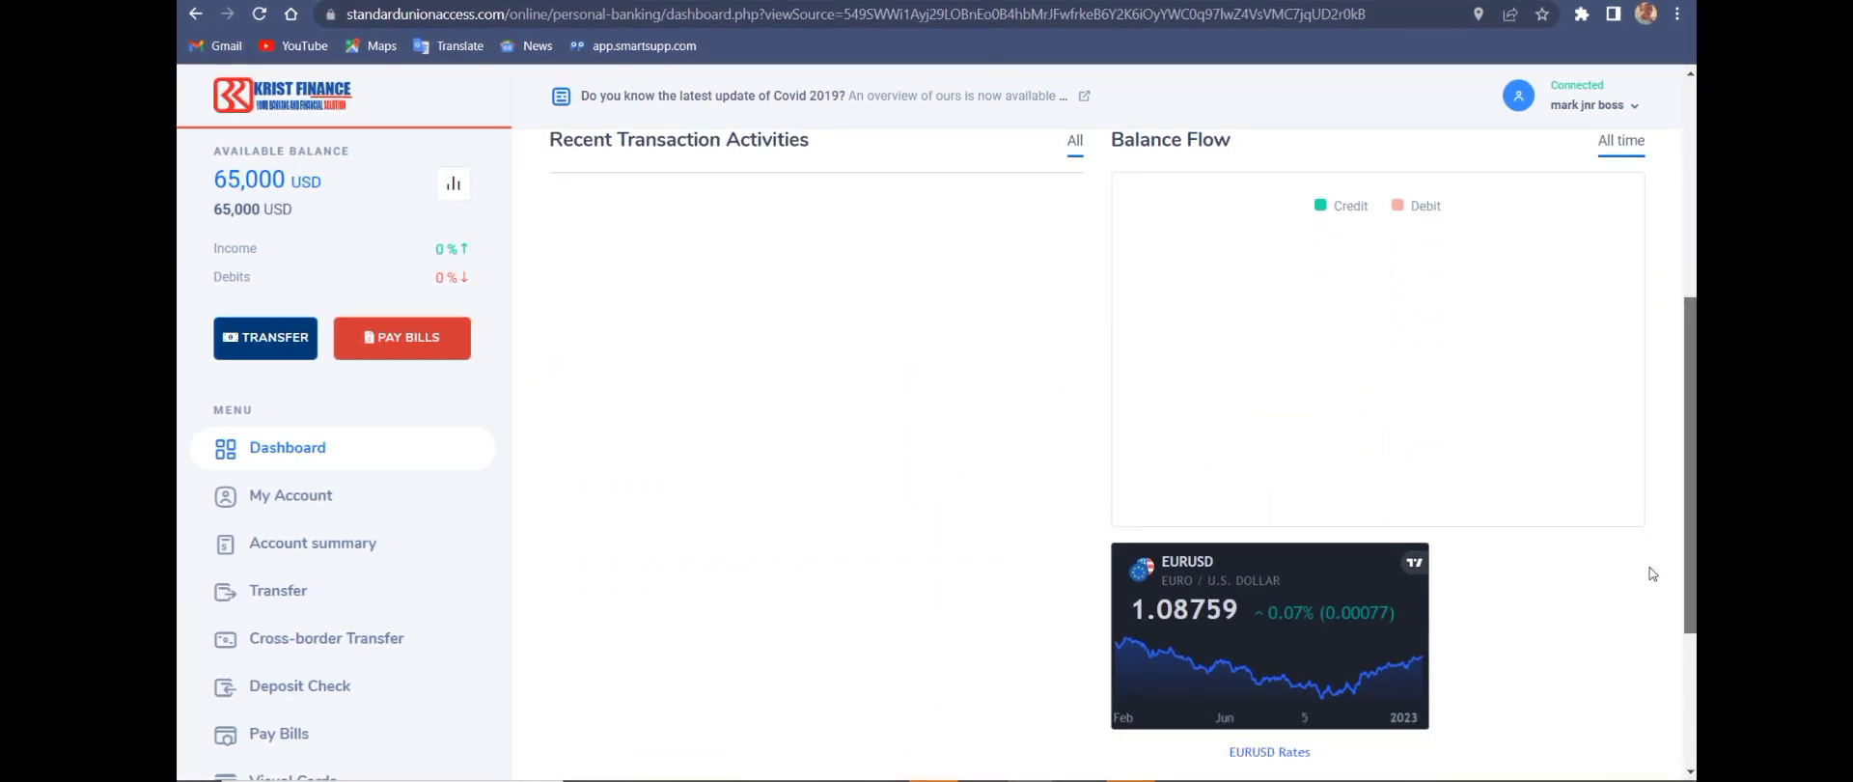
{"action": "scroll", "coordinate": [1650, 575], "scroll_direction": "down", "scroll_amount": 2}
{"action": "scroll", "coordinate": [1645, 614], "scroll_direction": "down", "scroll_amount": 3}
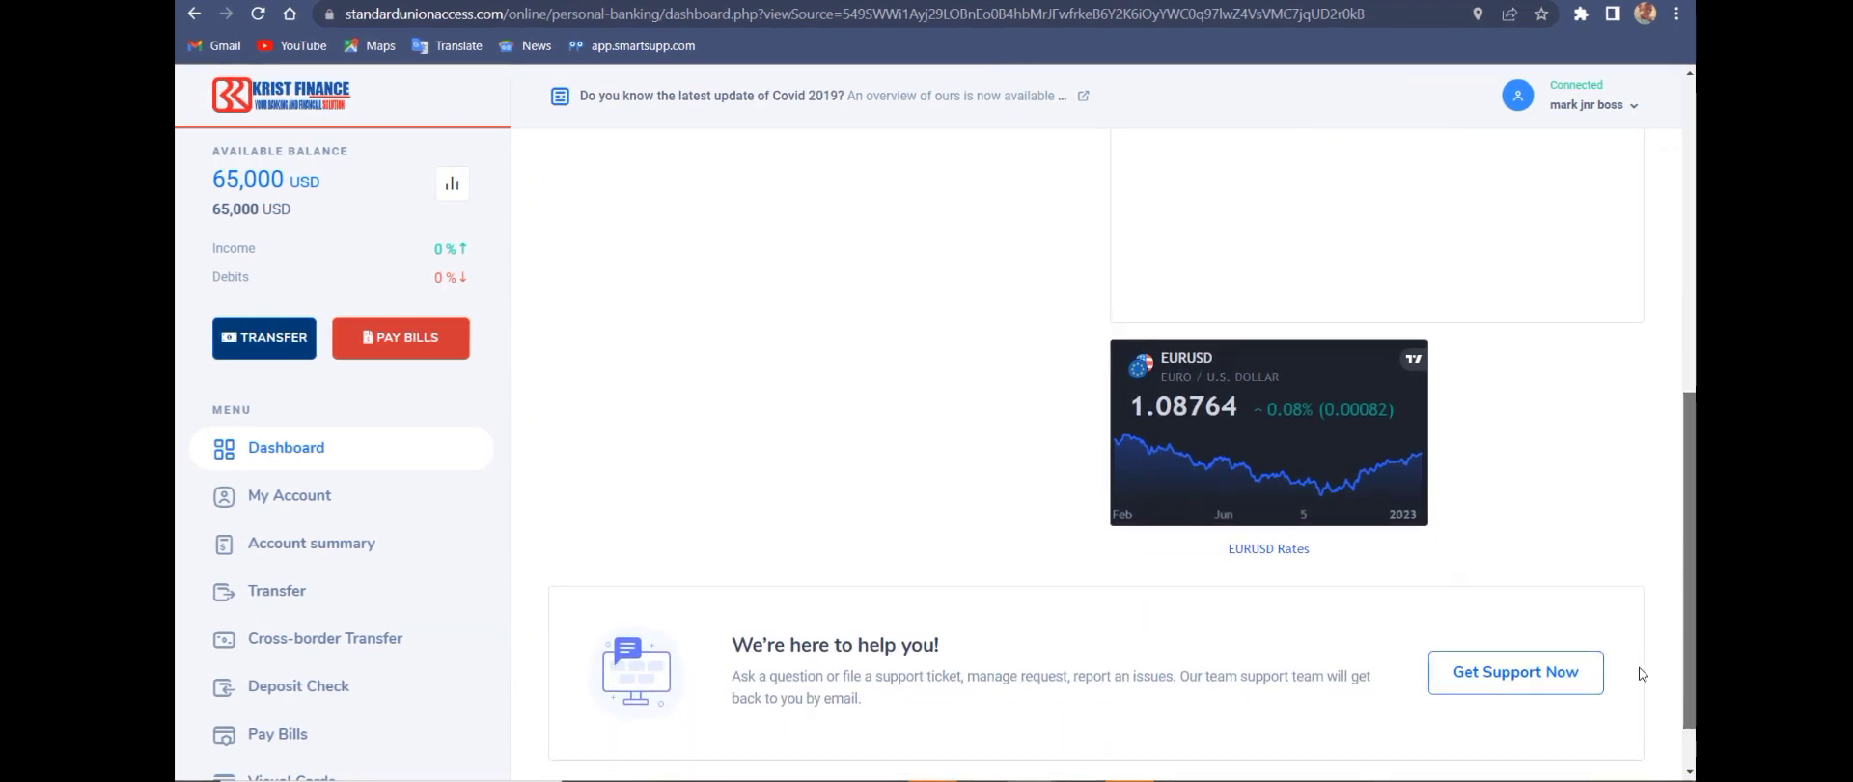
{"action": "scroll", "coordinate": [1636, 618], "scroll_direction": "up", "scroll_amount": 8}
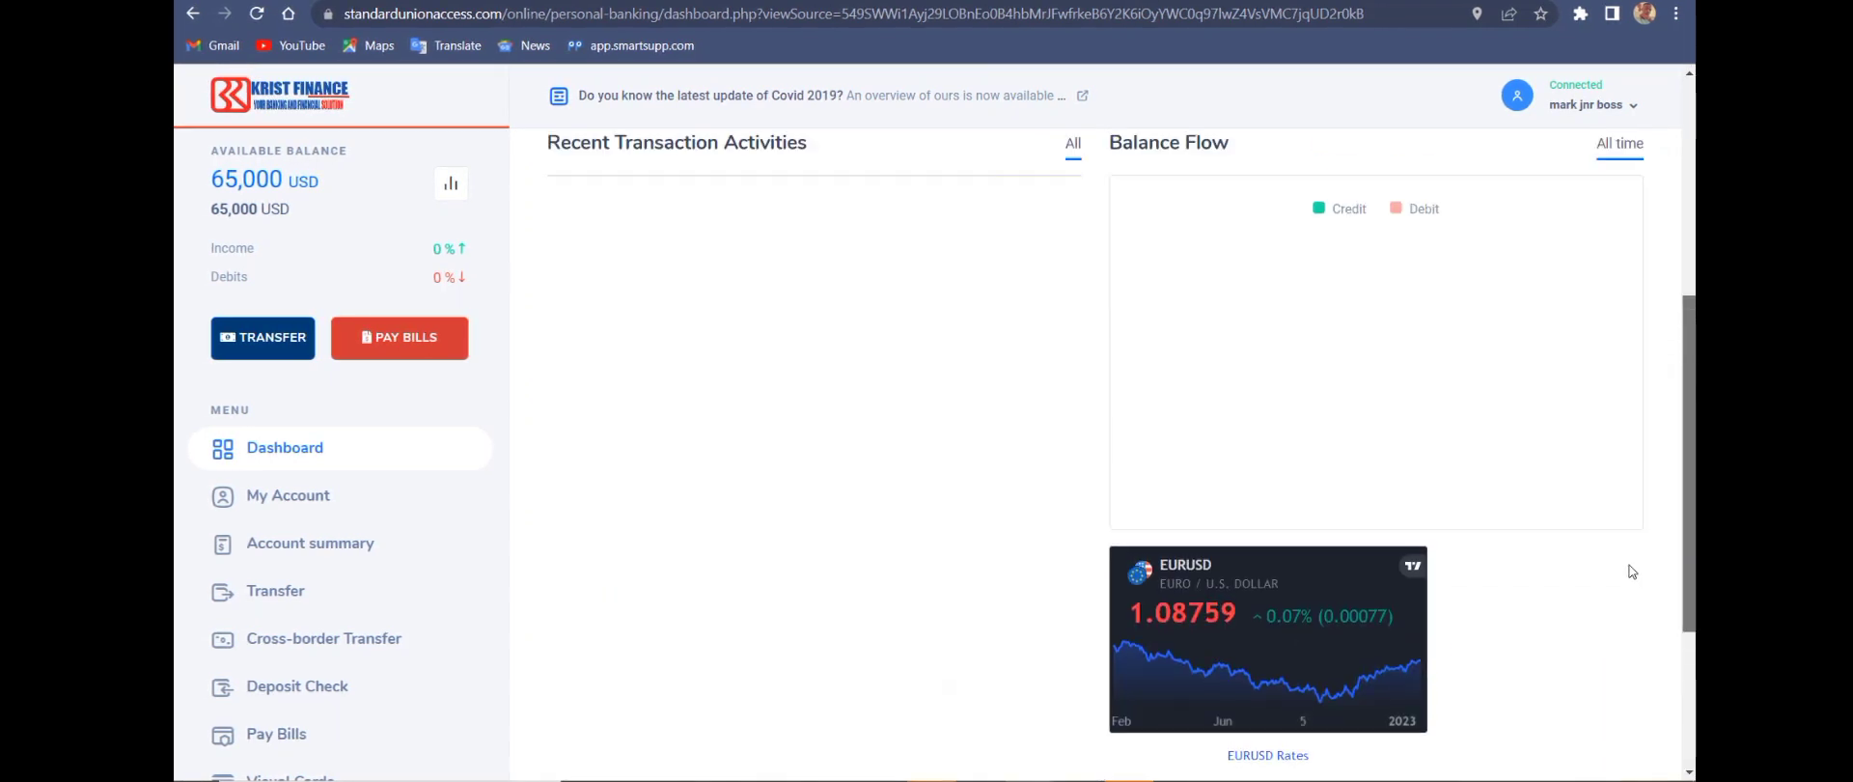
{"action": "scroll", "coordinate": [1628, 408], "scroll_direction": "up", "scroll_amount": 2}
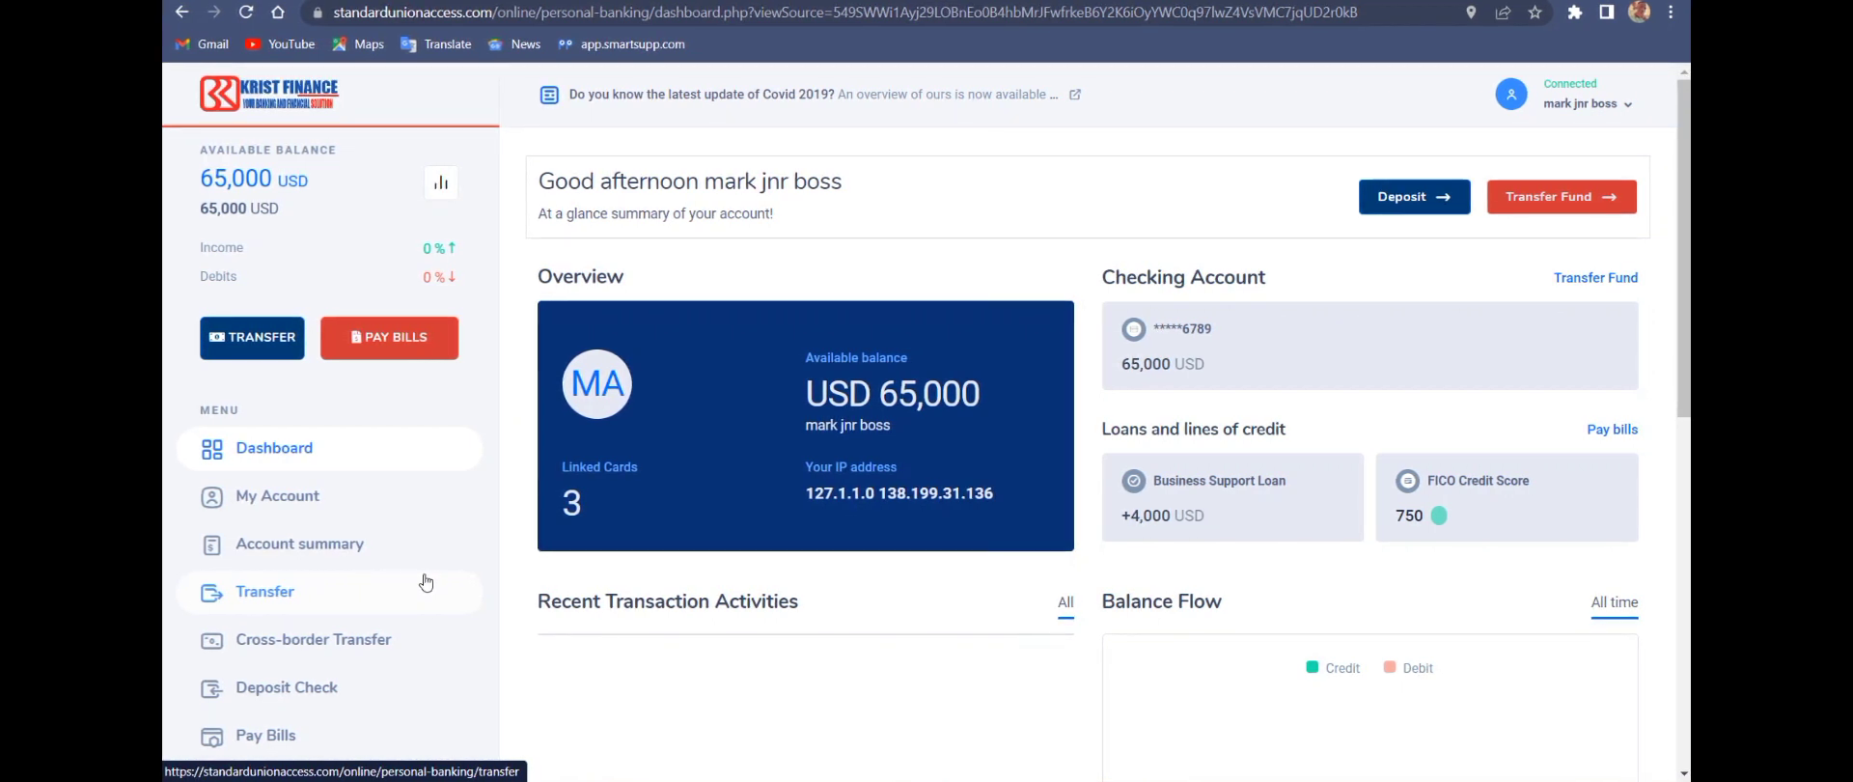
- Open Transfer from My Account and submit 1500.00 USD as the transfer amount
{"action": "left_click", "coordinate": [273, 494]}
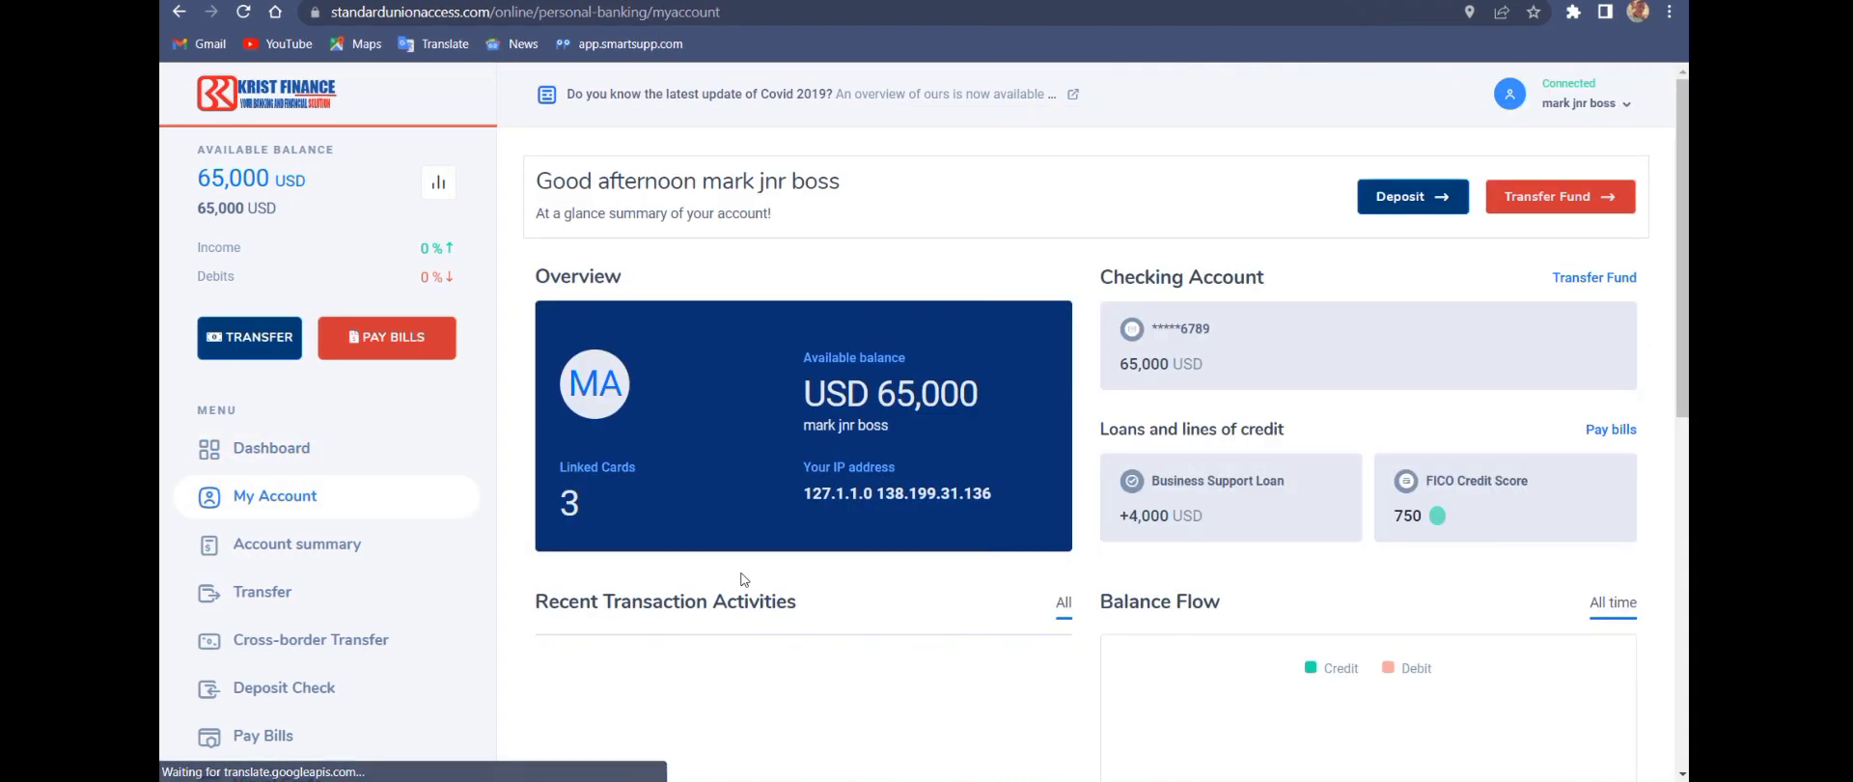
{"action": "left_click", "coordinate": [260, 587]}
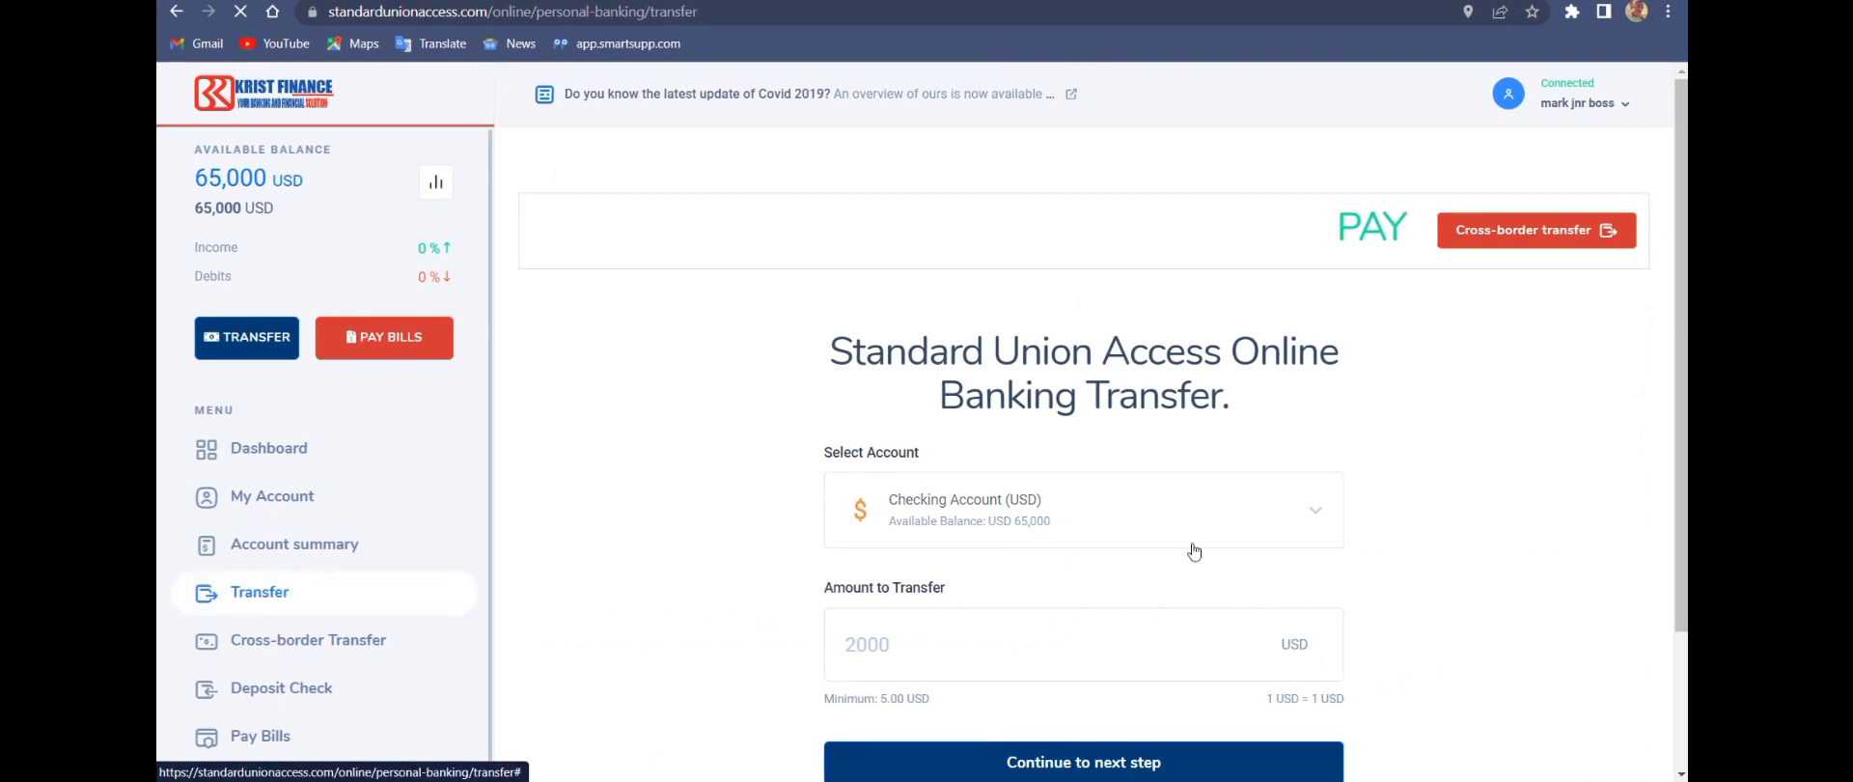
{"action": "scroll", "coordinate": [1675, 382], "scroll_direction": "down", "scroll_amount": 2}
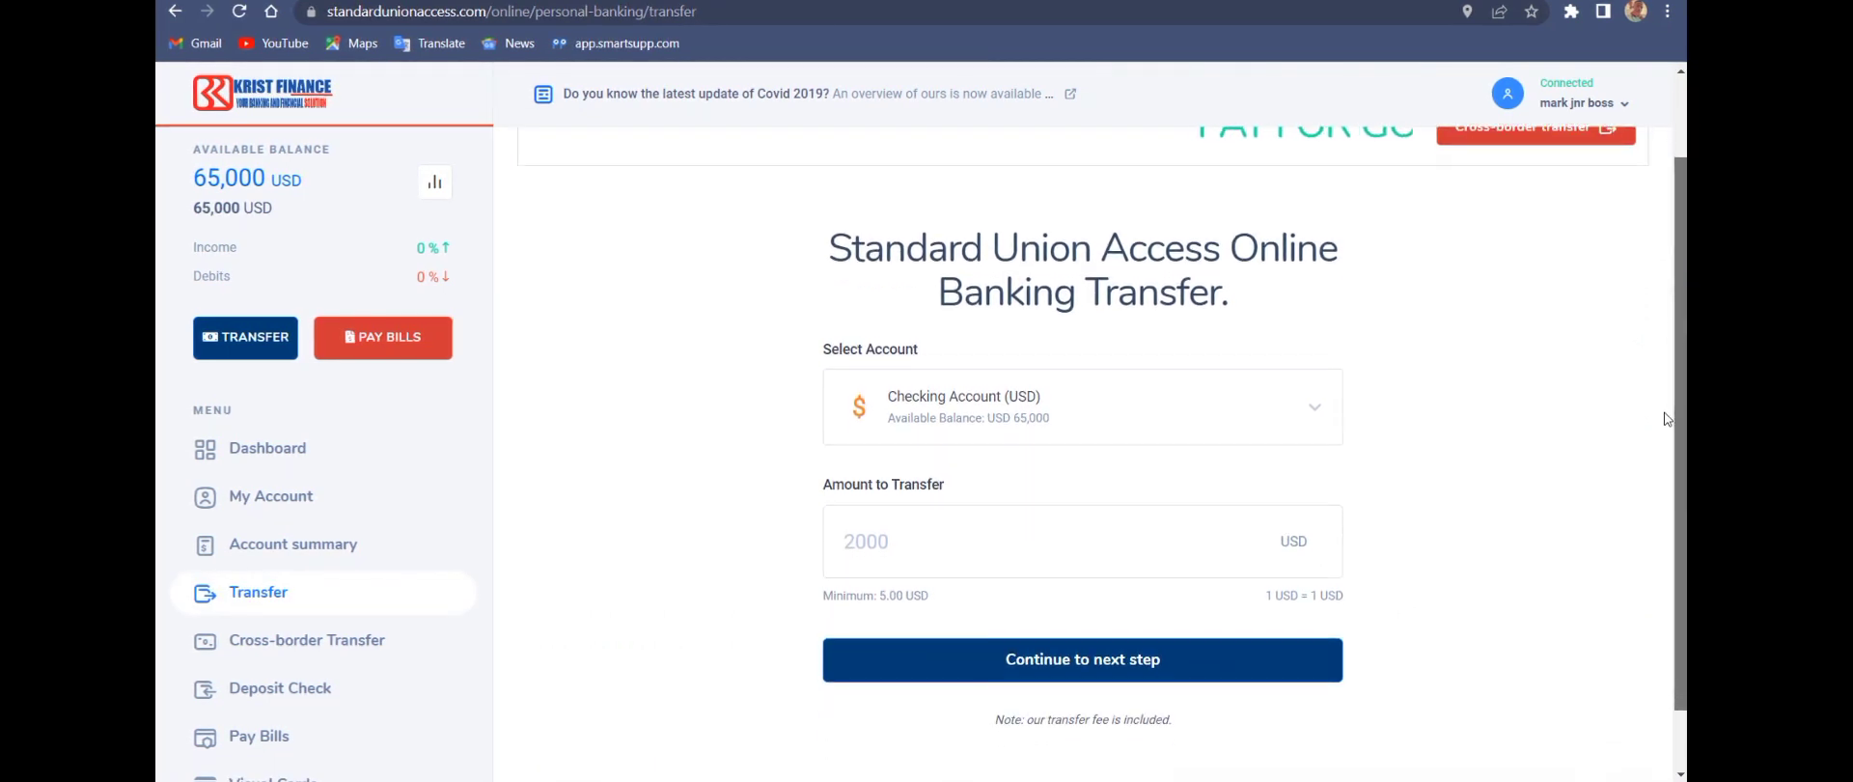
{"action": "left_click", "coordinate": [919, 479]}
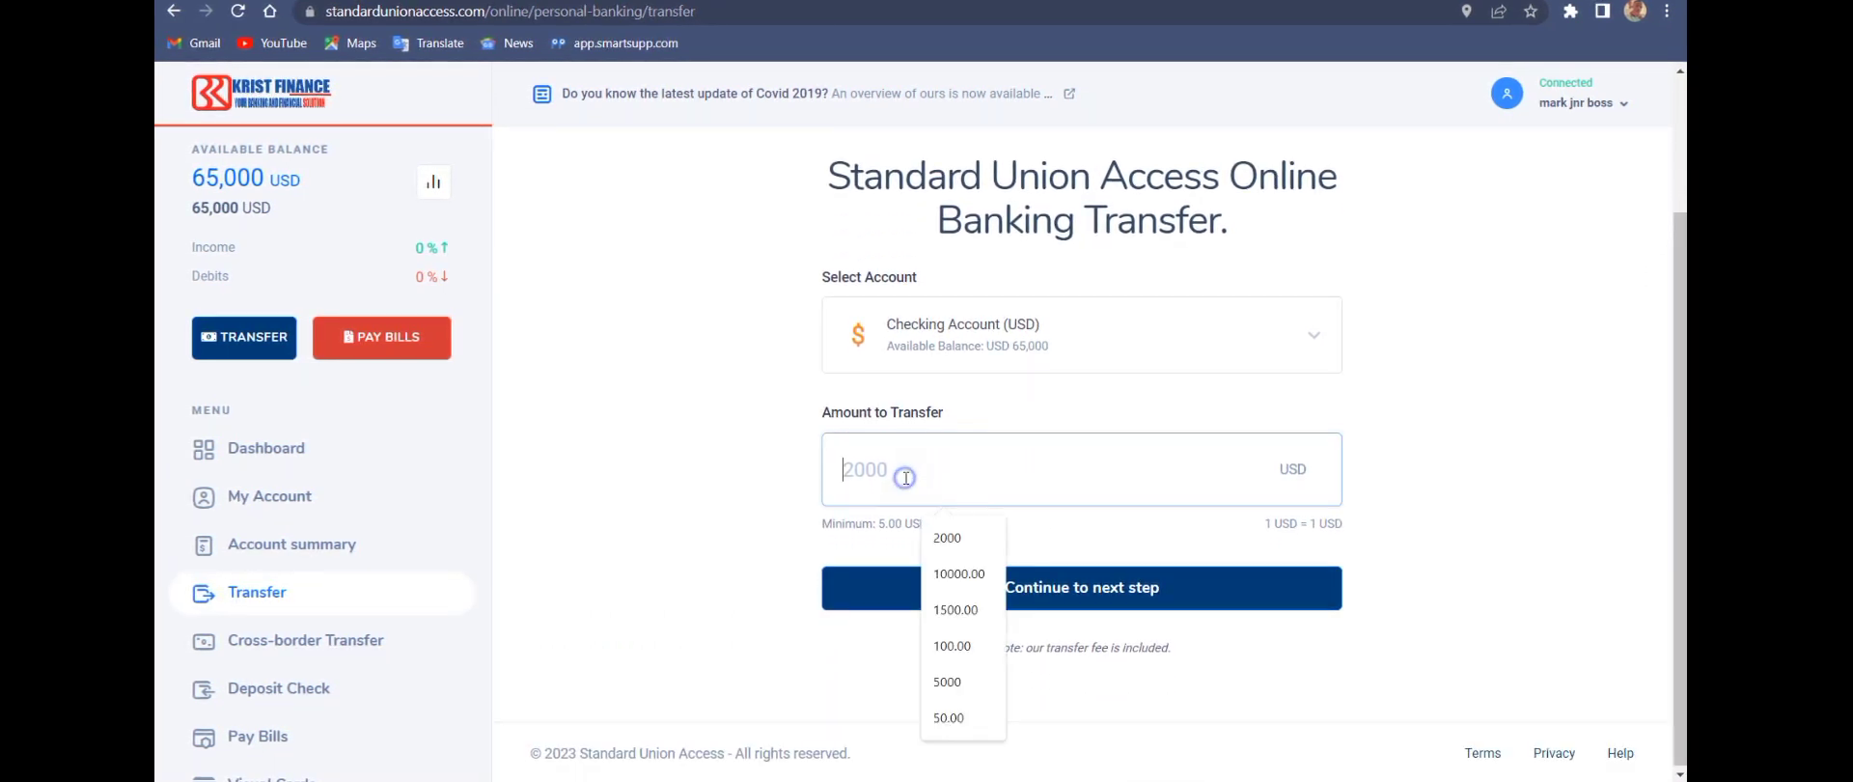
{"action": "left_click", "coordinate": [948, 610]}
{"action": "left_click", "coordinate": [891, 613]}
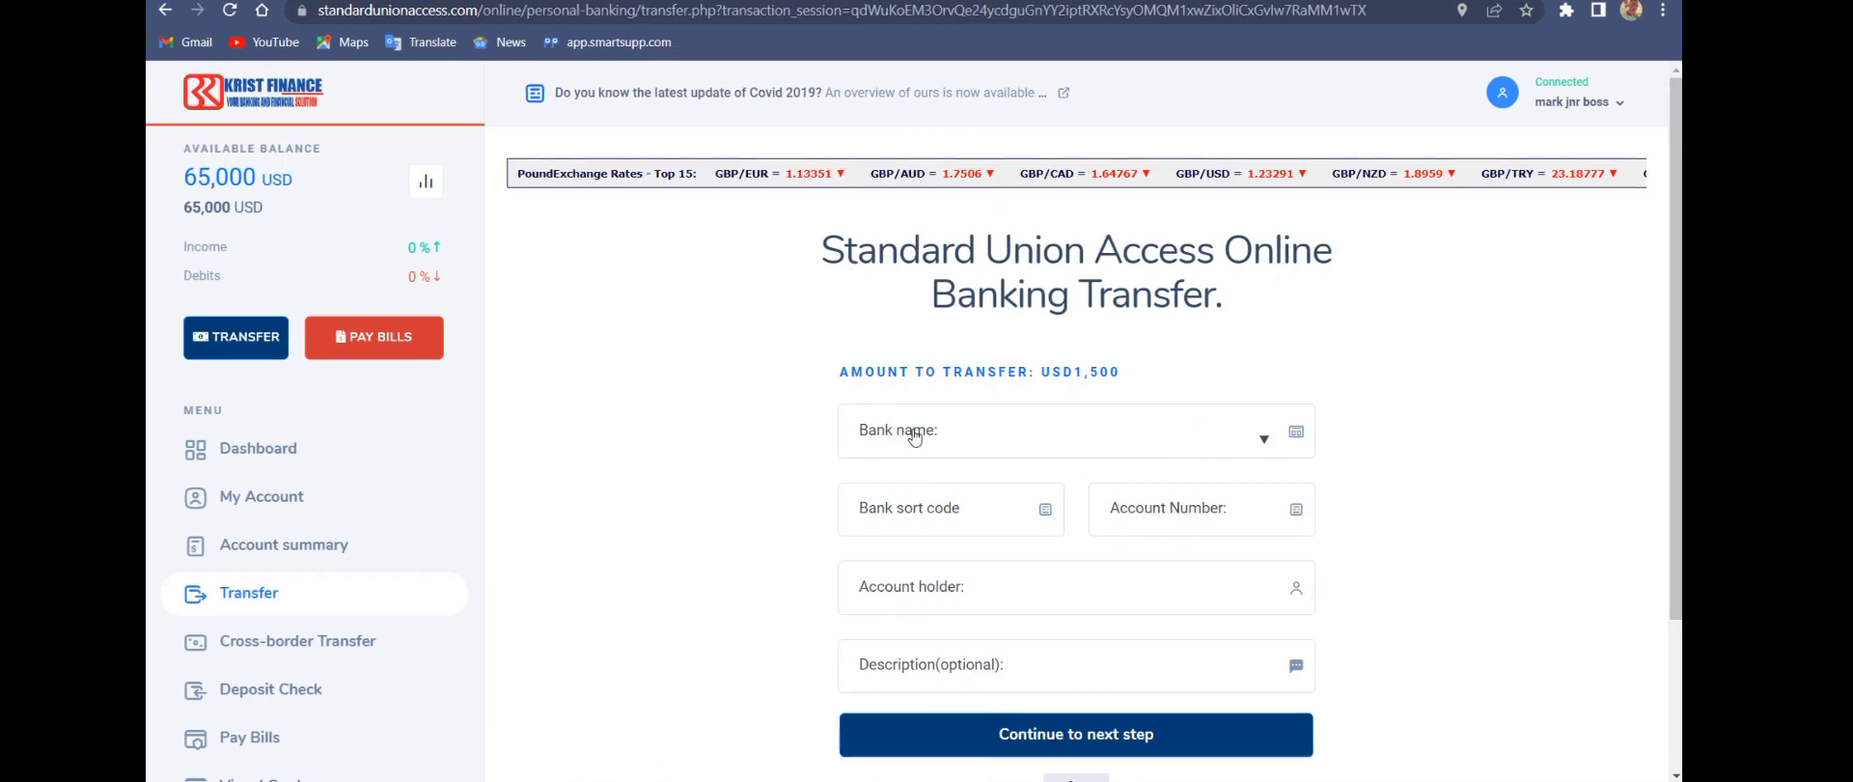
- Choose Aldermore Bank Plc as the receiving bank, then open a new browser tab
{"action": "left_click", "coordinate": [914, 434]}
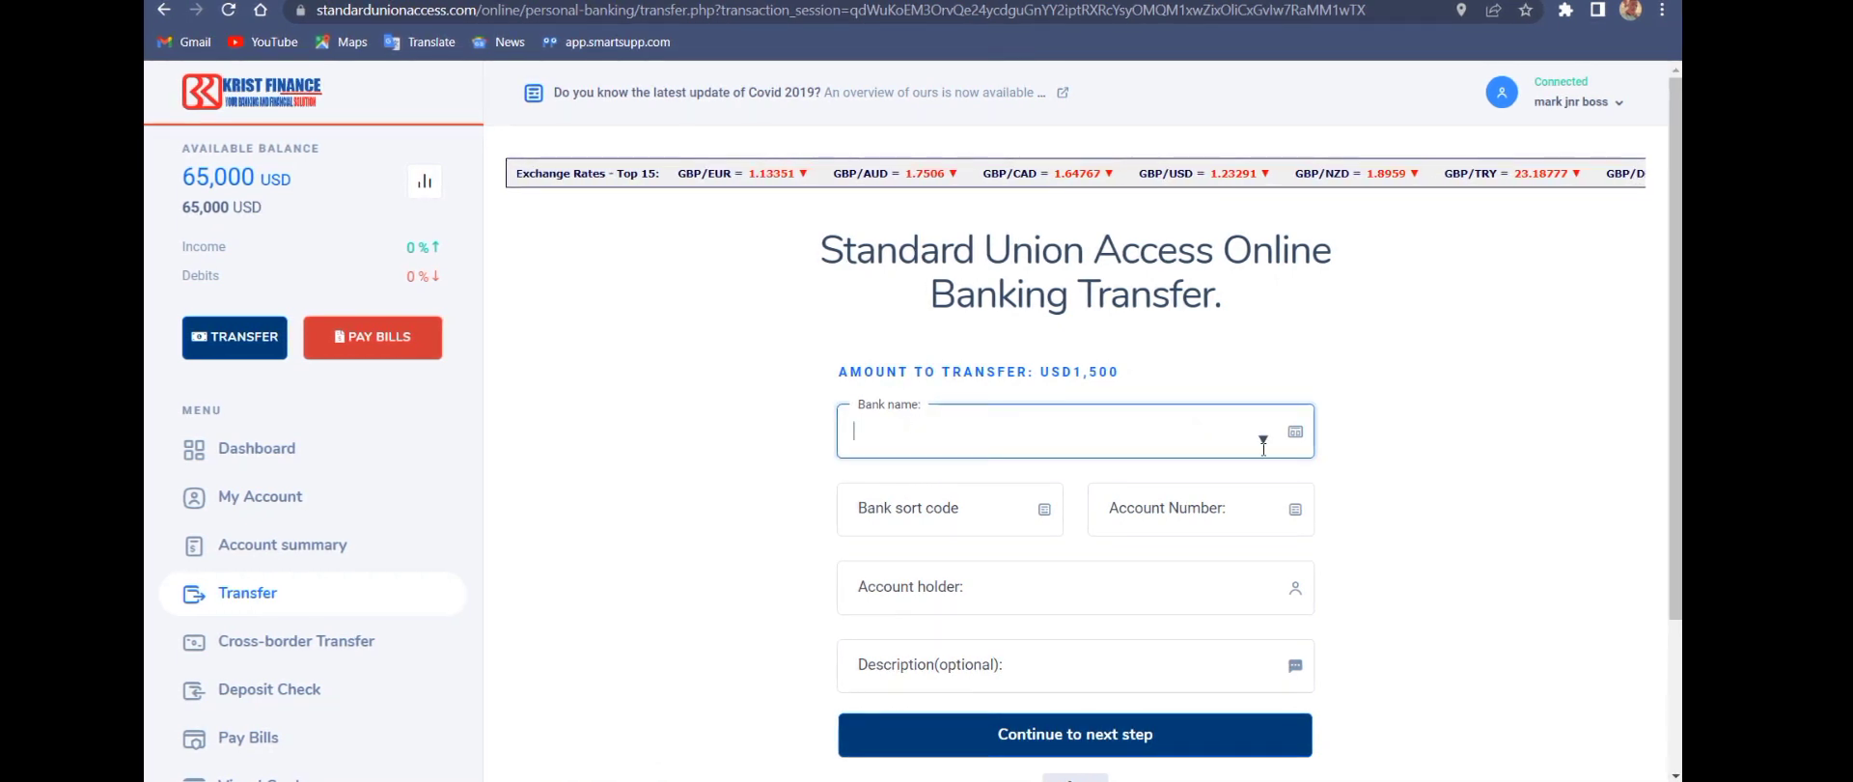
{"action": "left_click", "coordinate": [1262, 437]}
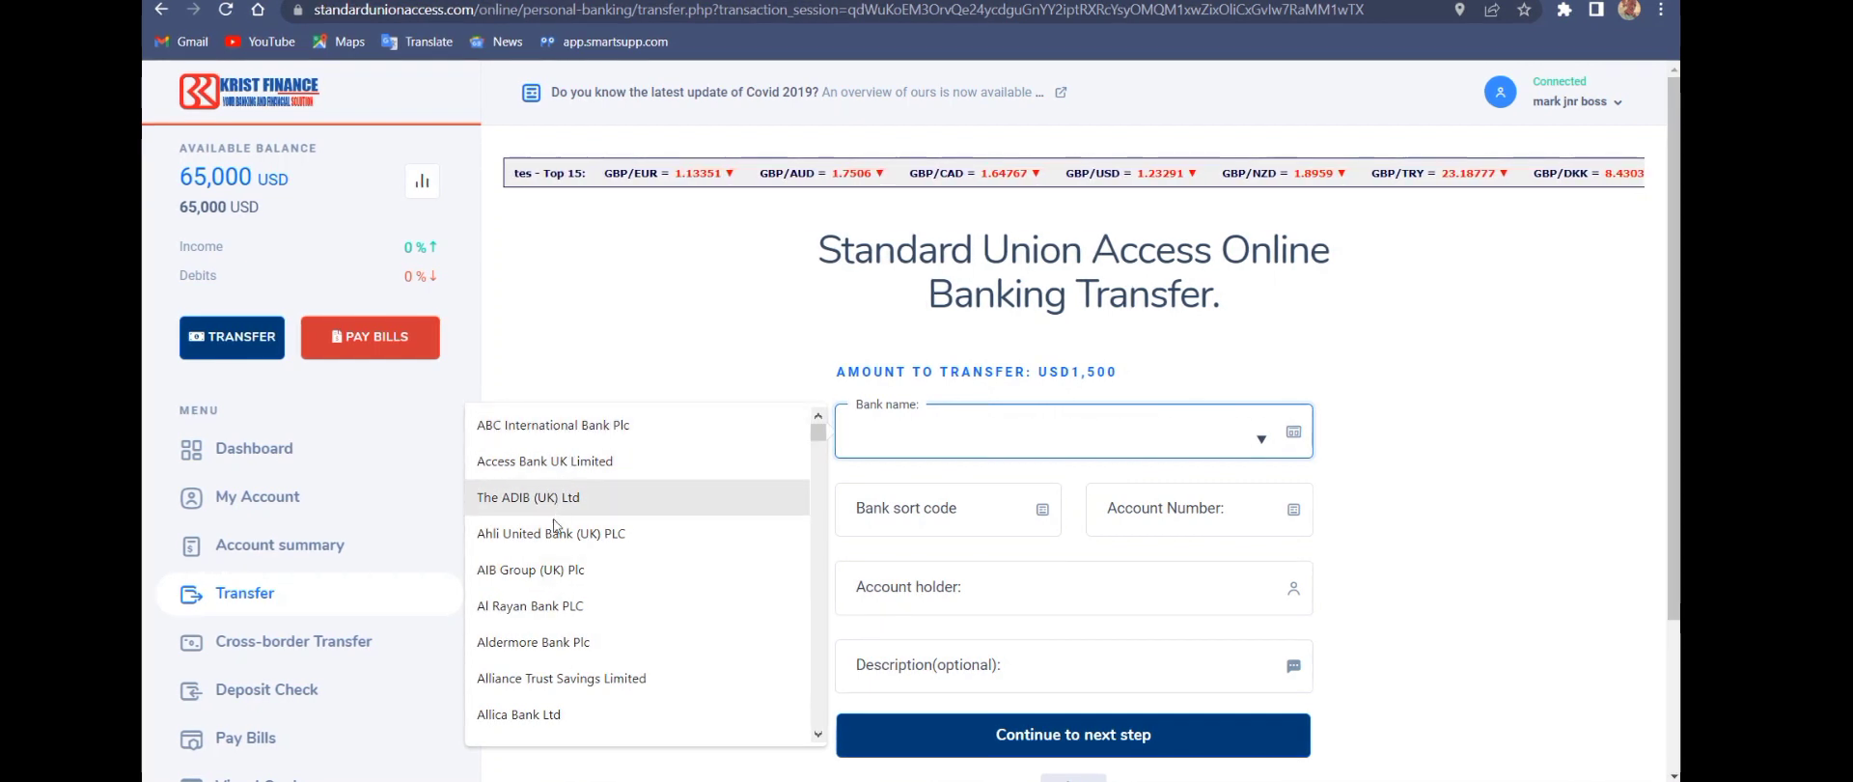
{"action": "left_click", "coordinate": [537, 629]}
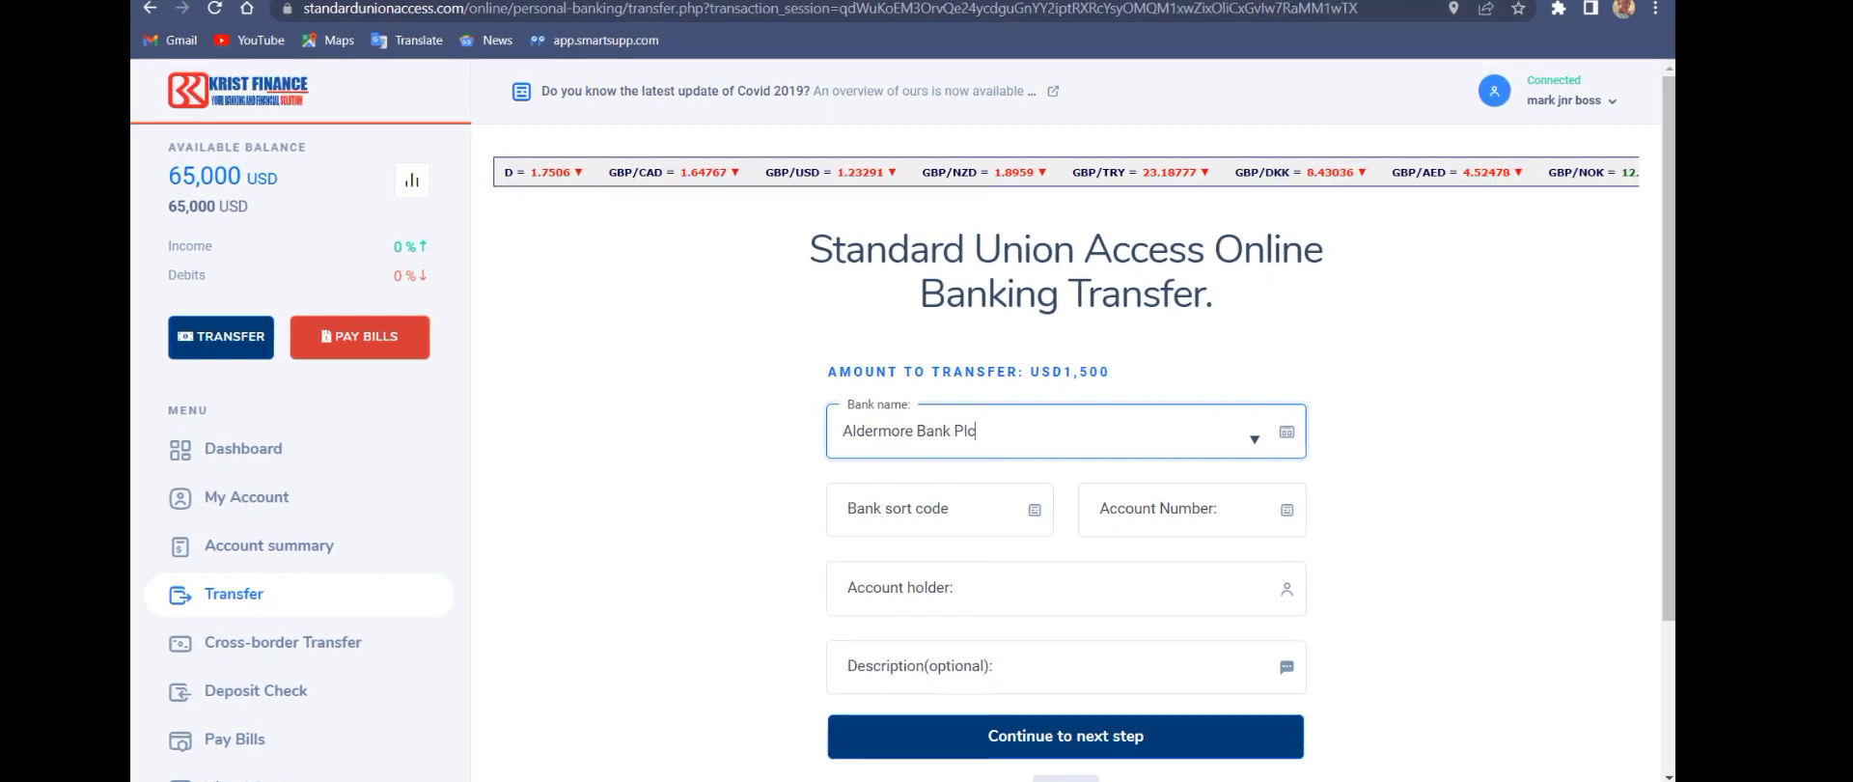
{"action": "key", "text": "ctrl+t"}
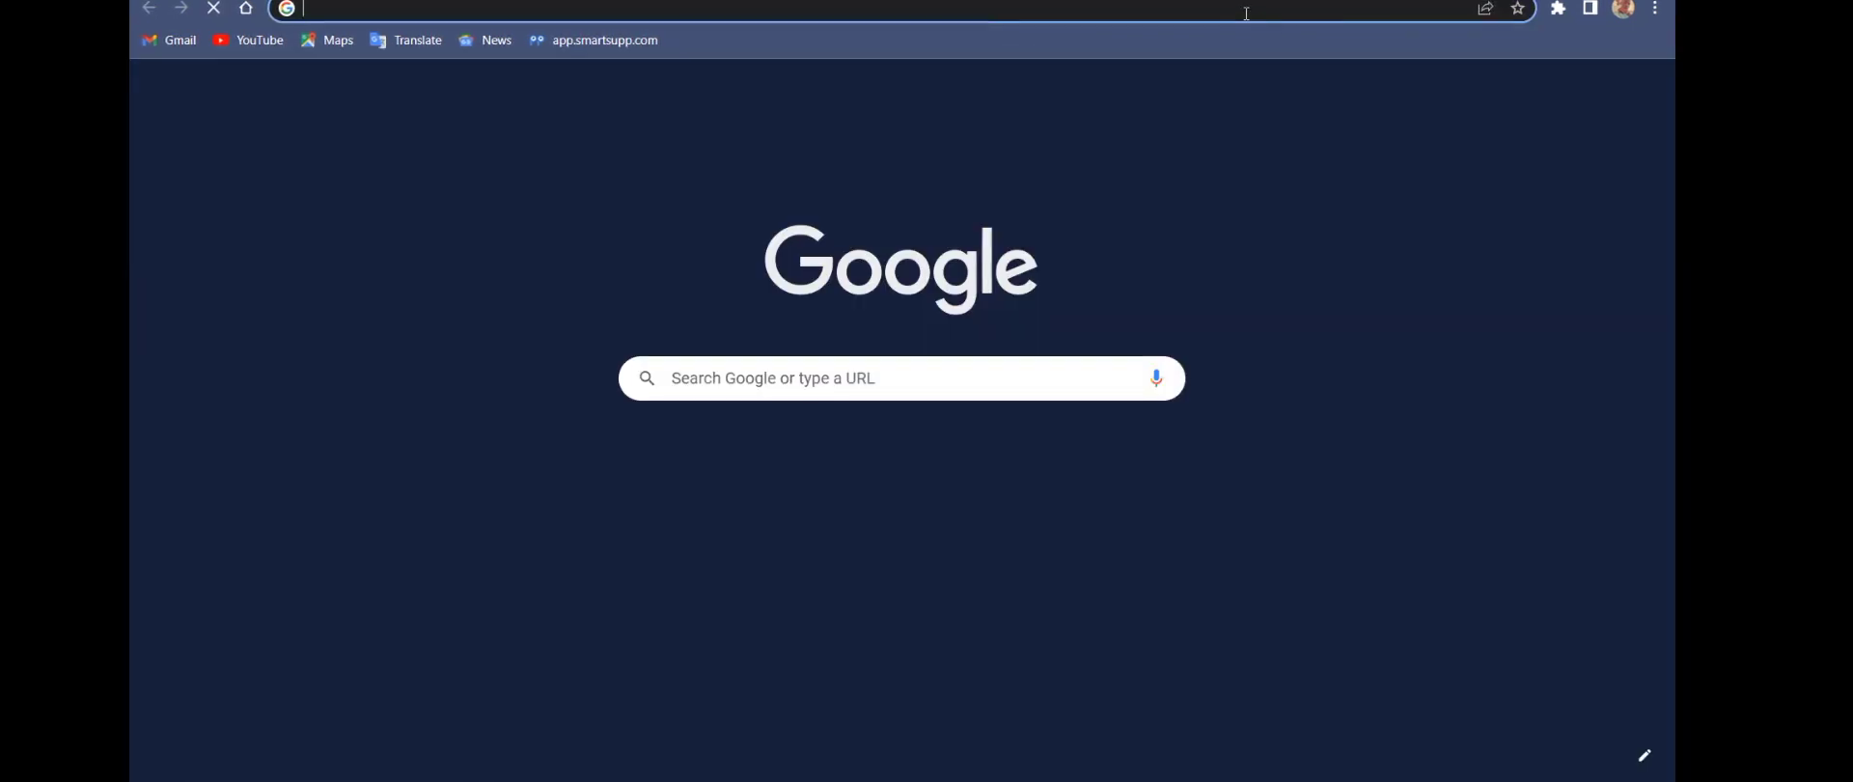
{"action": "left_click", "coordinate": [1246, 13]}
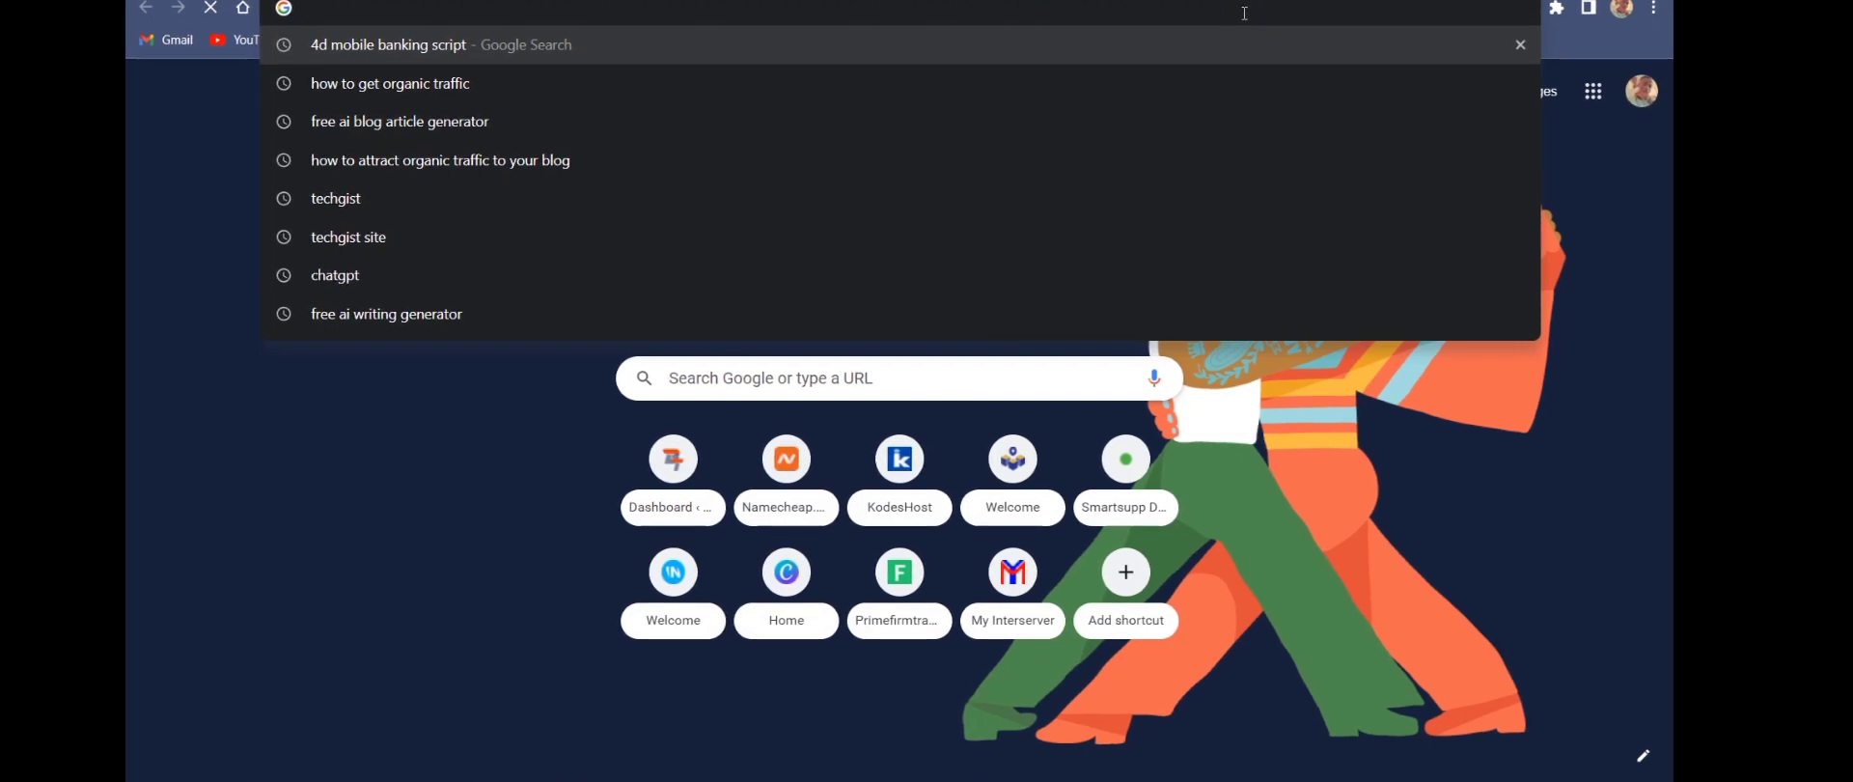
- Go to buynewtemplates.site by typing 'buy' and accepting the autocompletion
{"action": "type", "text": "buy"}
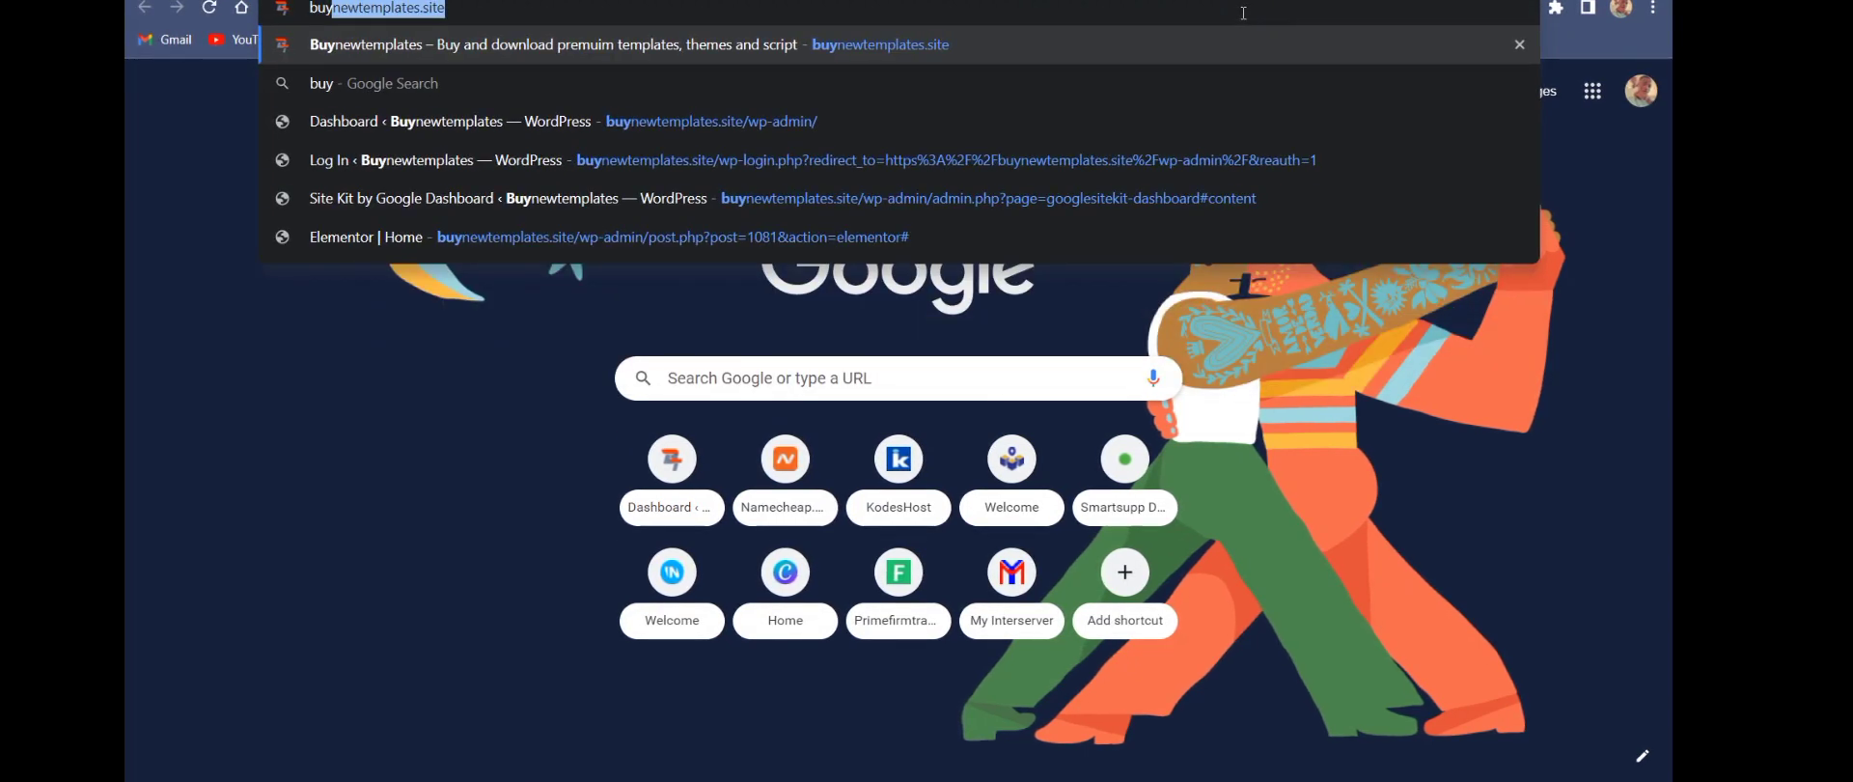
{"action": "key", "text": "Return"}
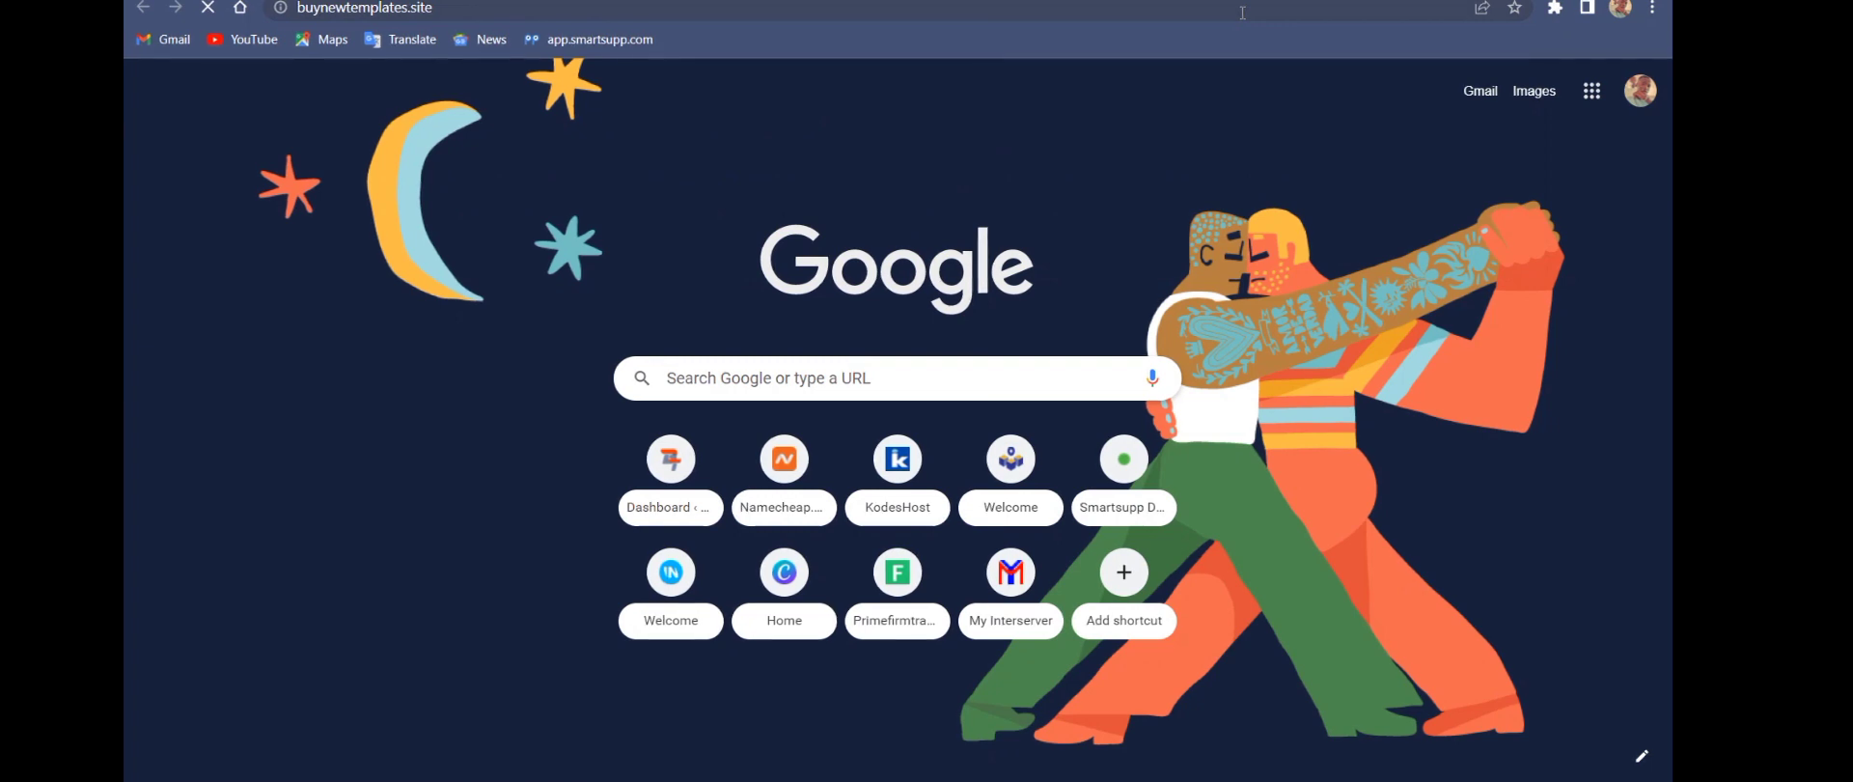
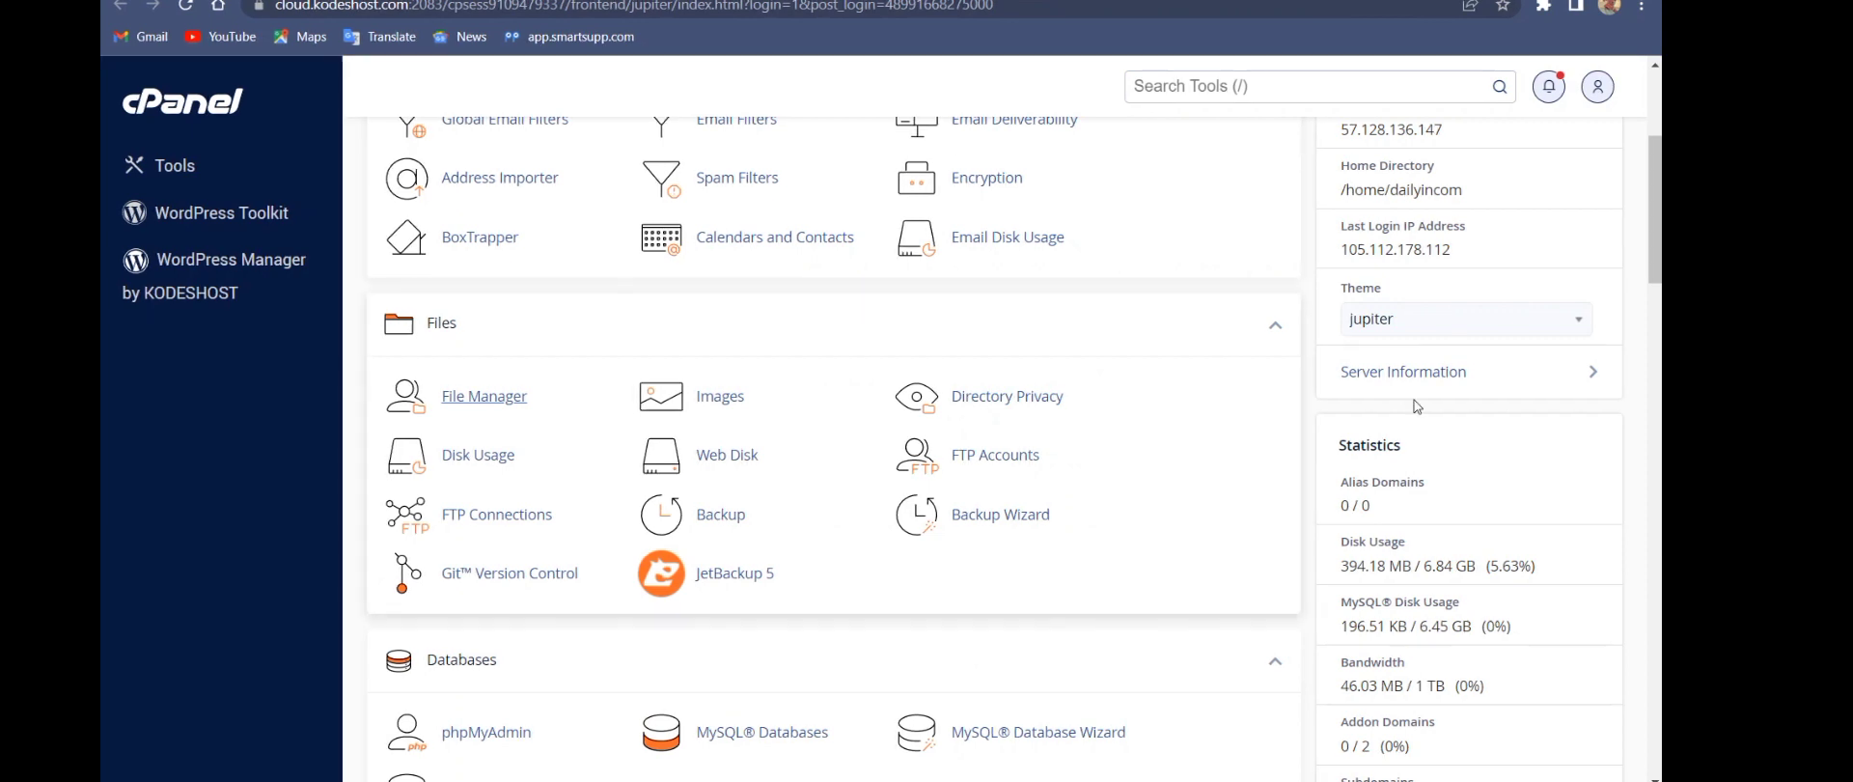
- Scroll the cPanel Tools page and open MySQL® Databases from the Databases section
{"action": "scroll", "coordinate": [1649, 258], "scroll_direction": "up", "scroll_amount": 1}
{"action": "scroll", "coordinate": [1648, 259], "scroll_direction": "up", "scroll_amount": 2}
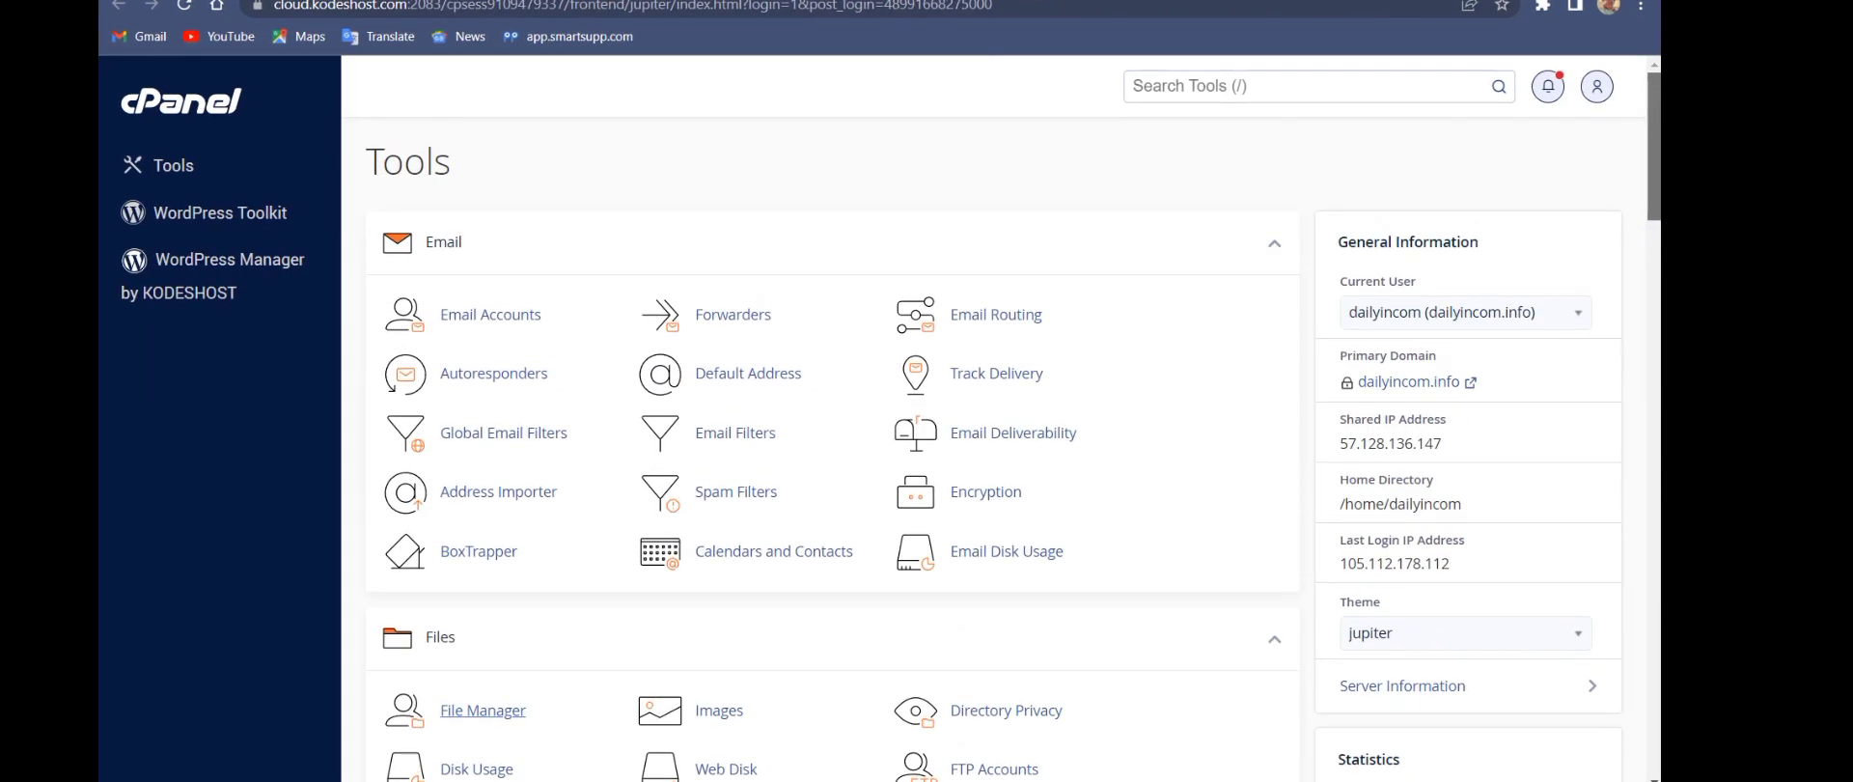
{"action": "scroll", "coordinate": [1648, 258], "scroll_direction": "down", "scroll_amount": 2}
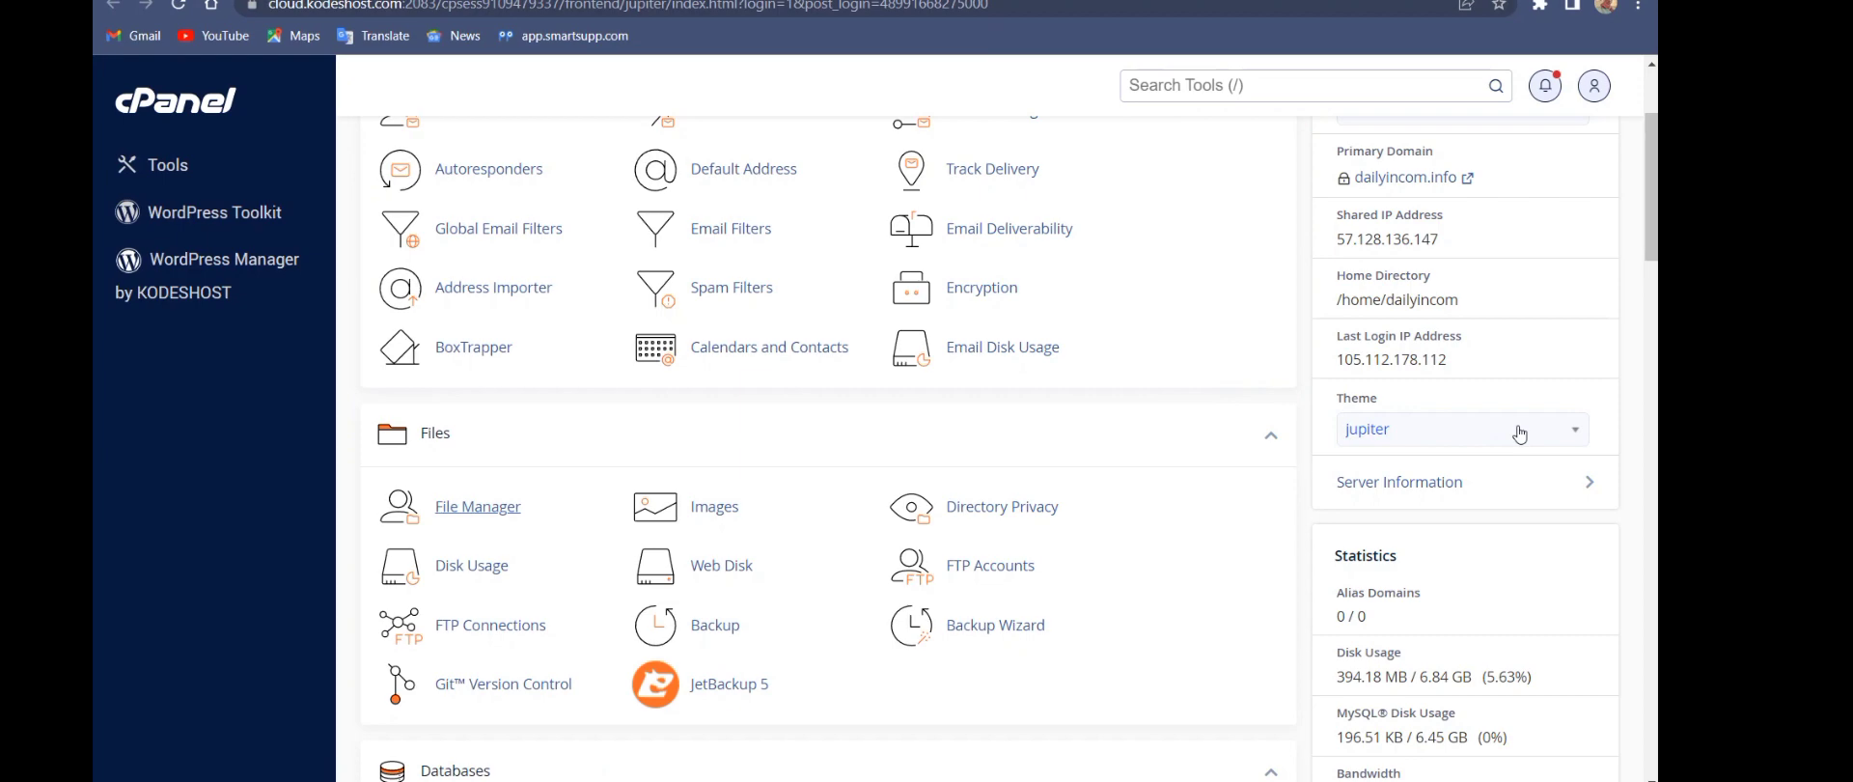
{"action": "left_click_drag", "start_coordinate": [1651, 263], "coordinate": [1643, 345]}
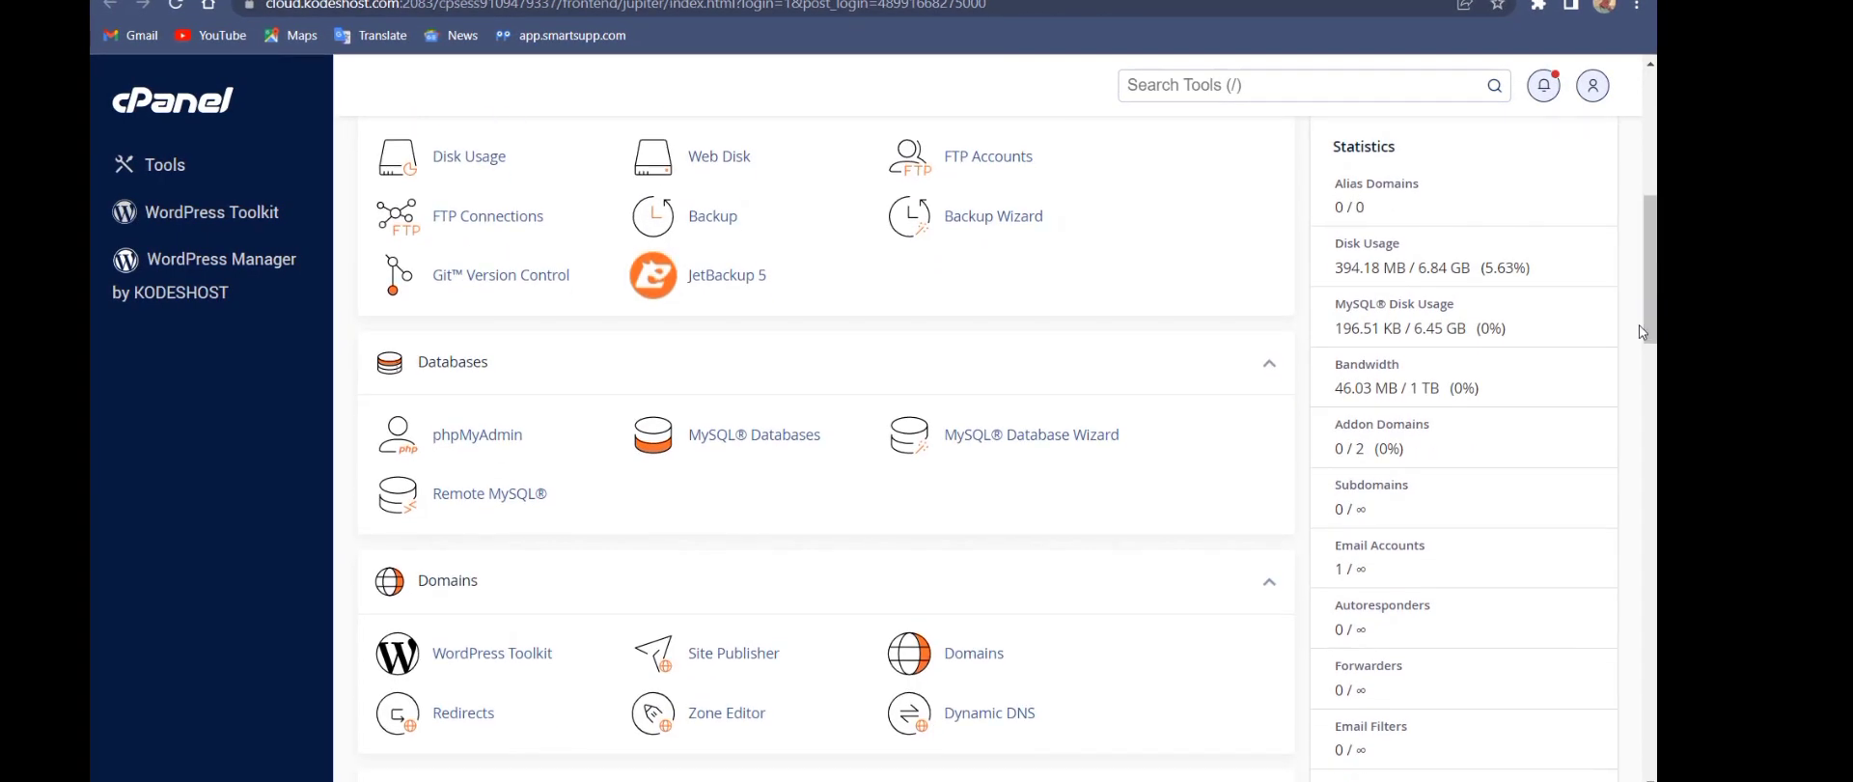
{"action": "left_click", "coordinate": [709, 436]}
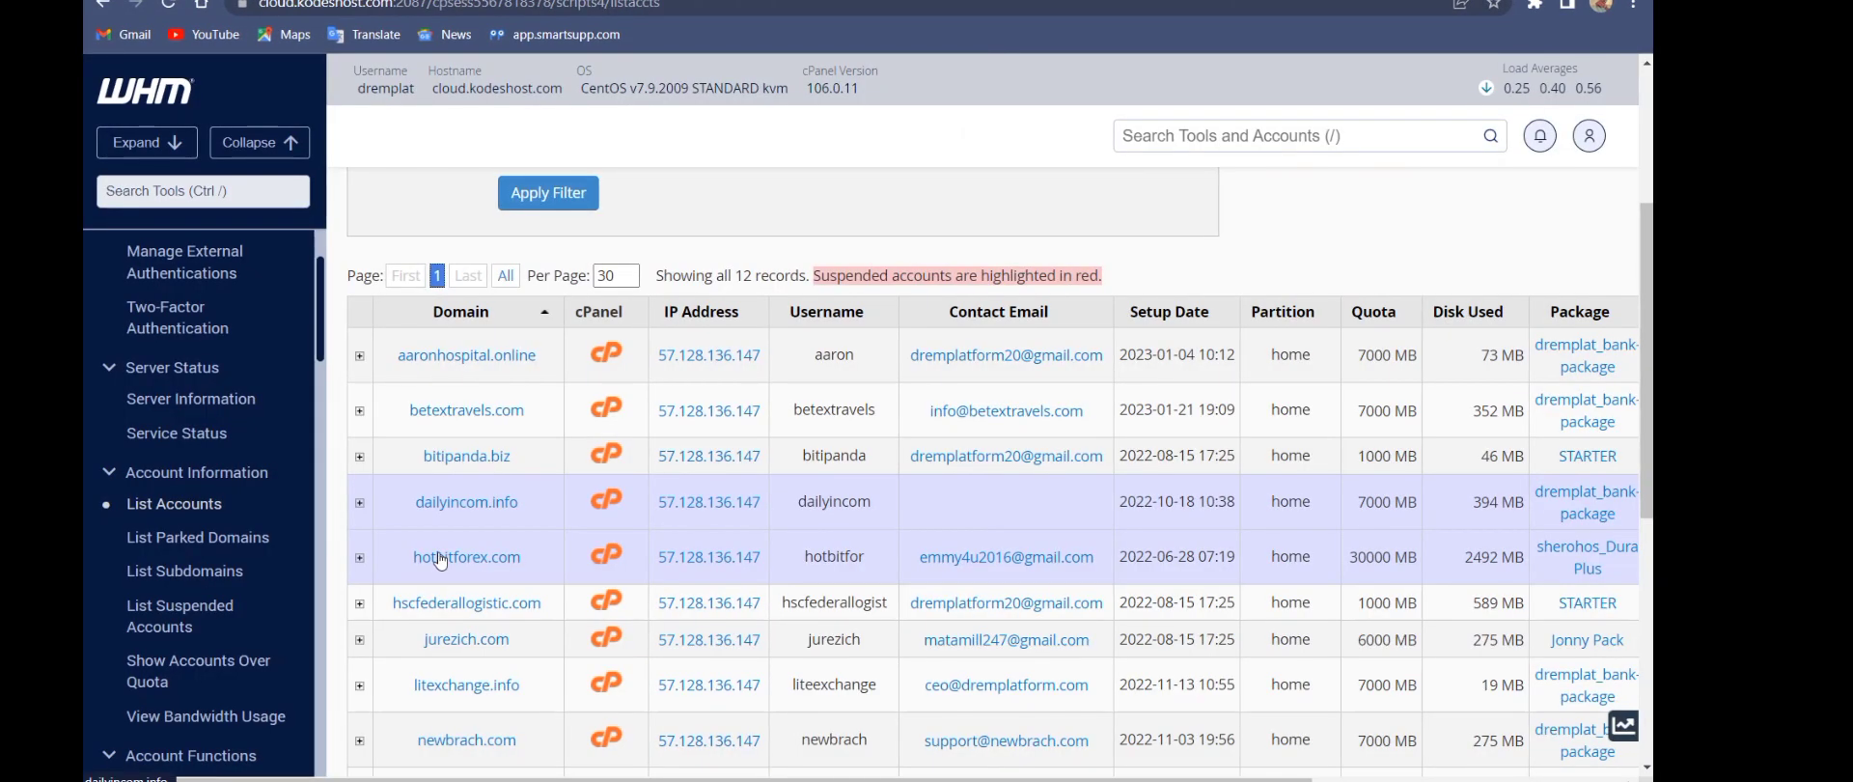
- Log into the dailyincom.info account's cPanel and go to its MySQL® Databases page
{"action": "left_click", "coordinate": [608, 502]}
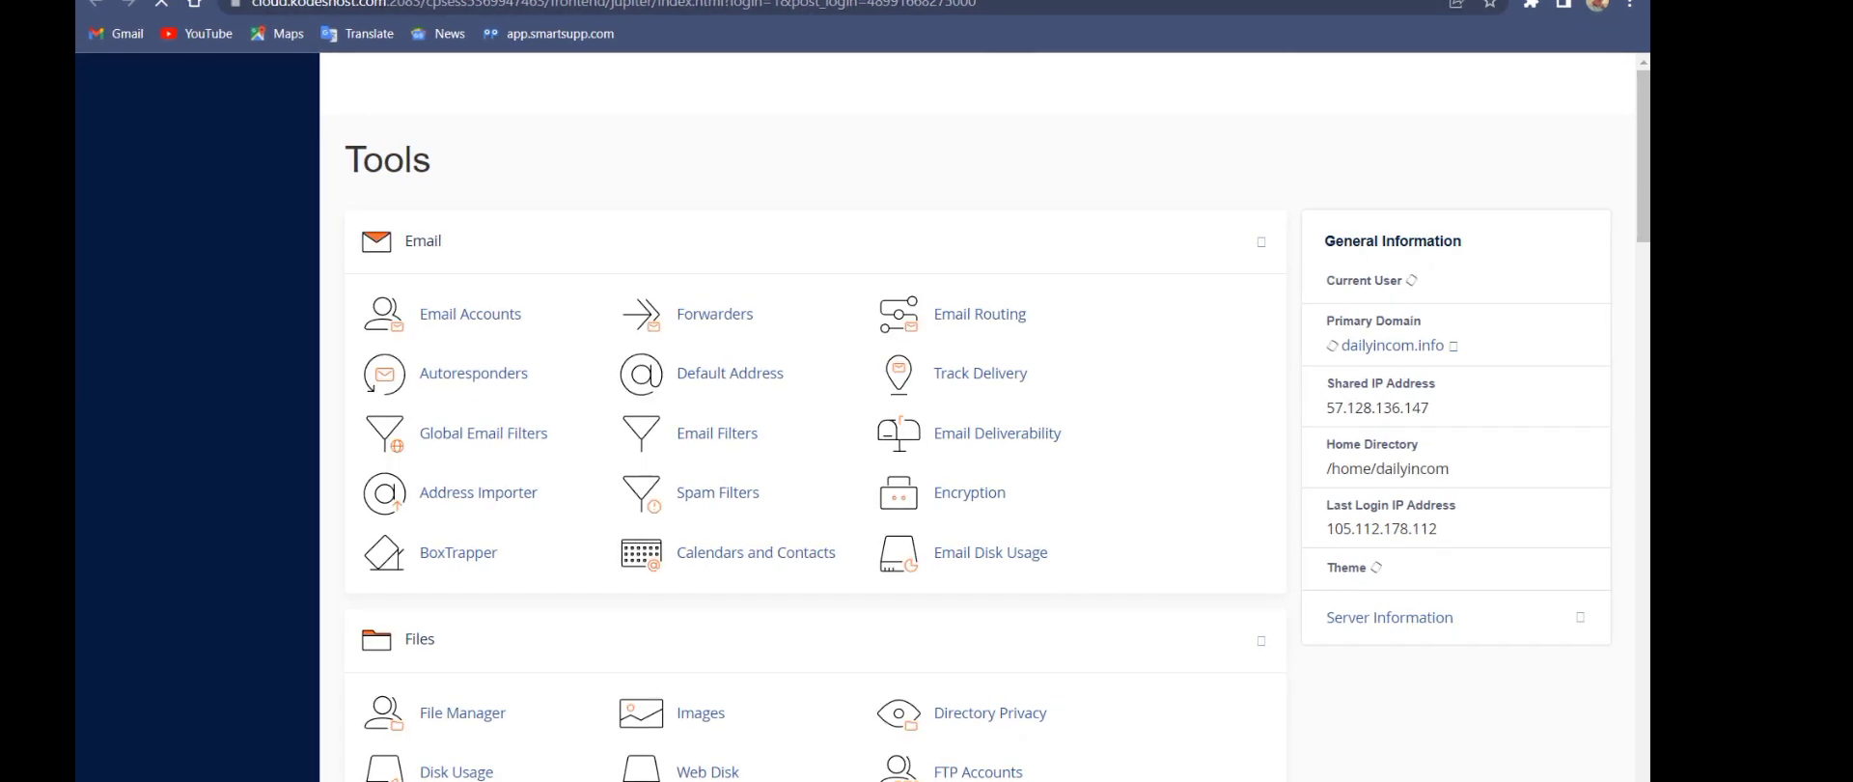
{"action": "mouse_move", "coordinate": [1638, 151]}
{"action": "left_mouse_down"}
{"action": "mouse_move", "coordinate": [1637, 213]}
{"action": "mouse_move", "coordinate": [1632, 174]}
{"action": "left_mouse_up"}
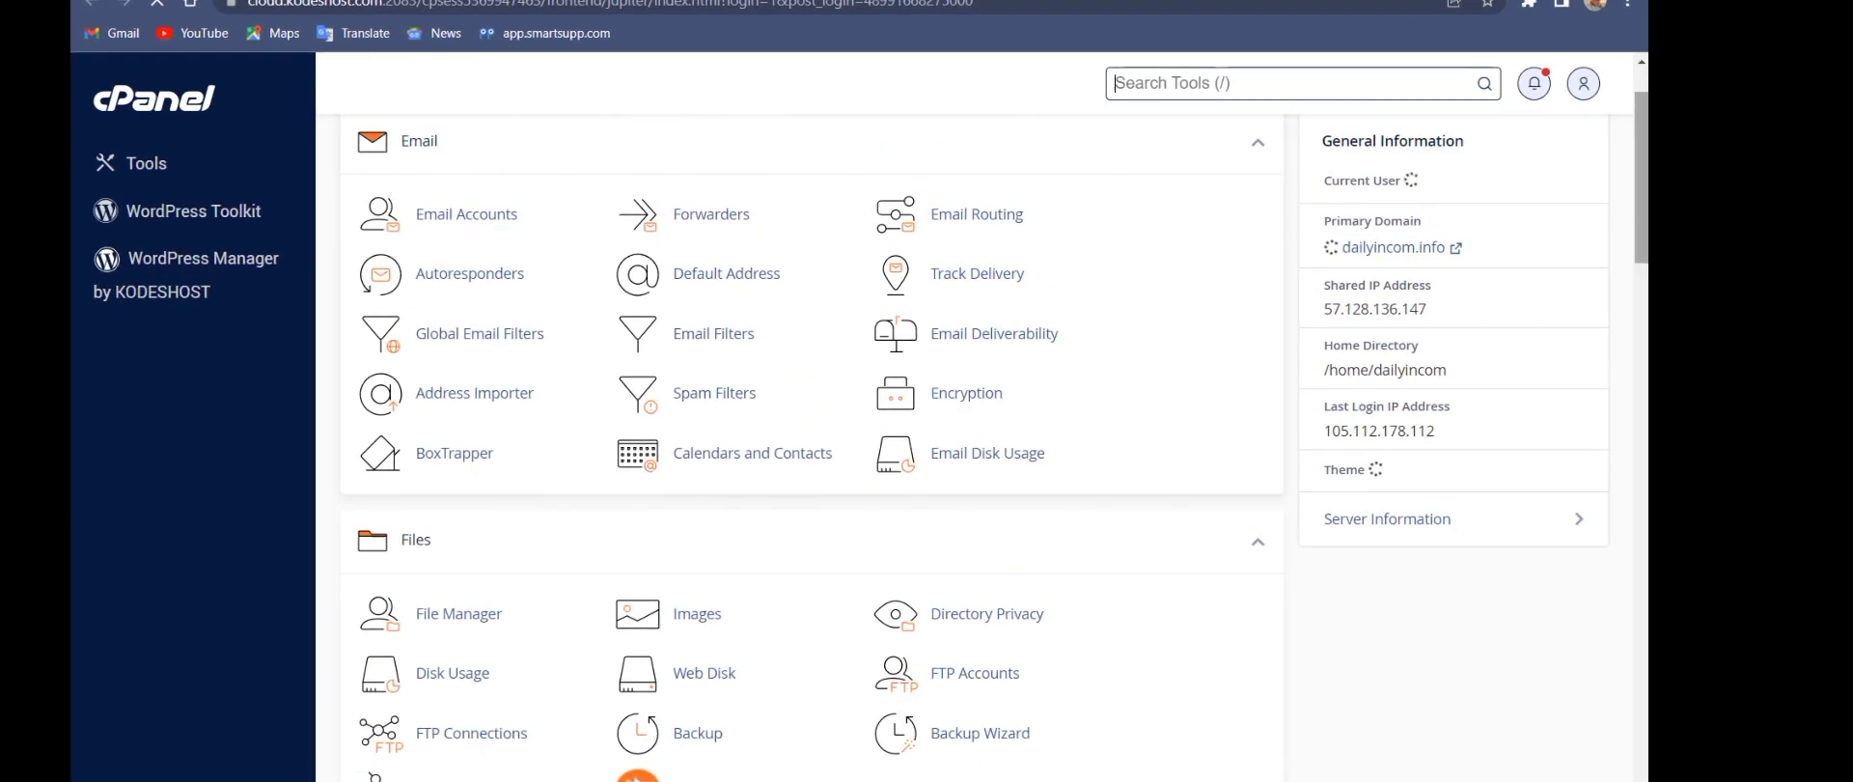
{"action": "left_click_drag", "start_coordinate": [1632, 175], "coordinate": [1621, 331]}
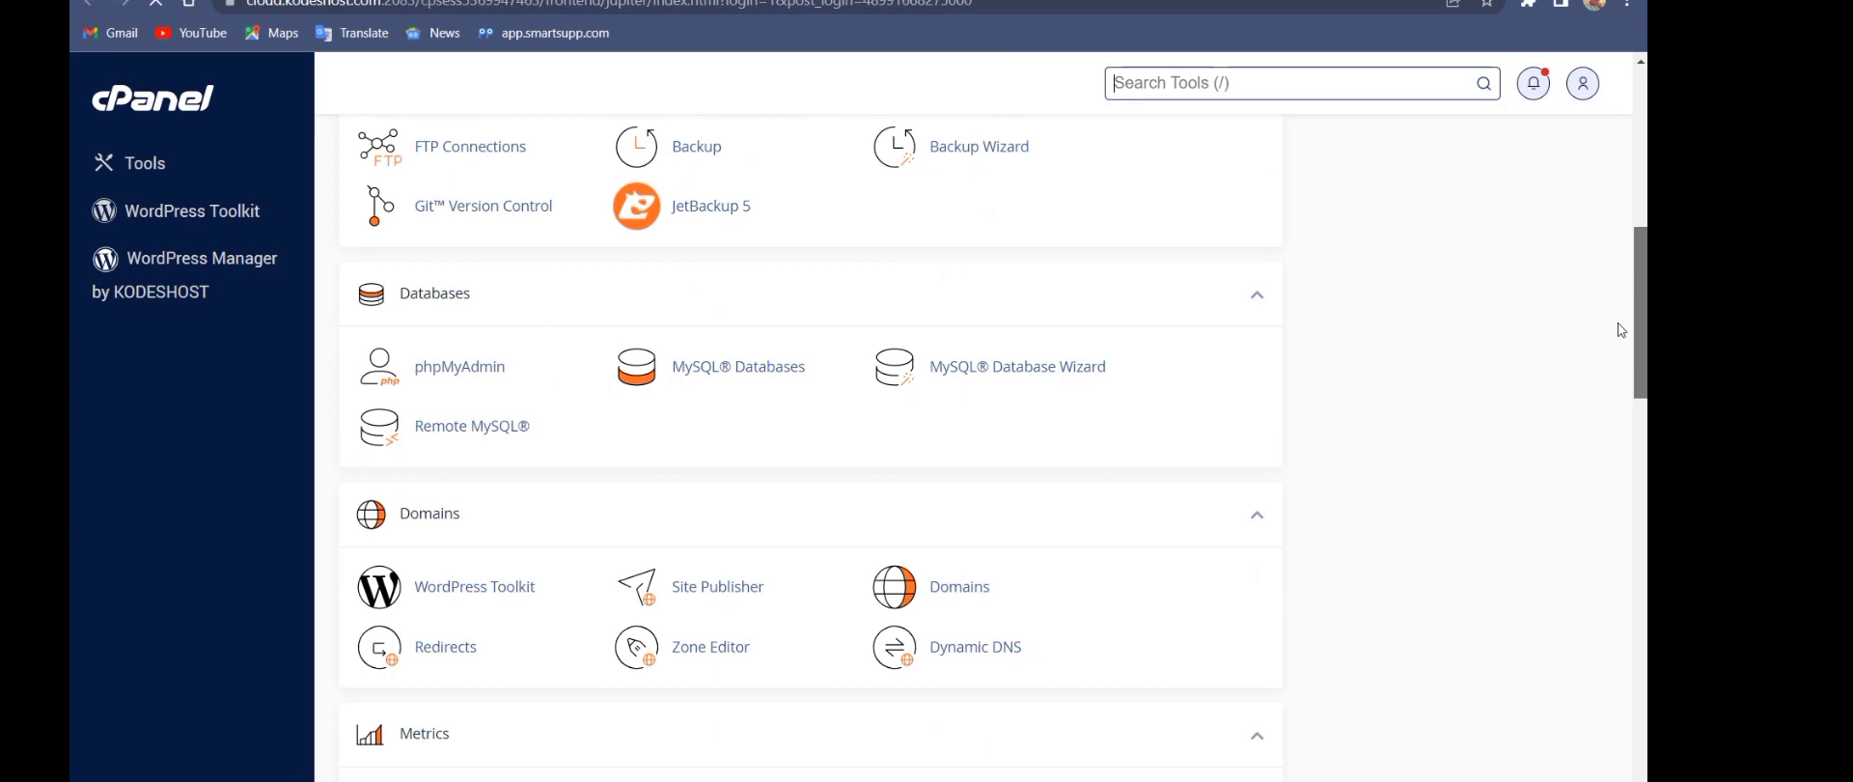
{"action": "left_click", "coordinate": [676, 370]}
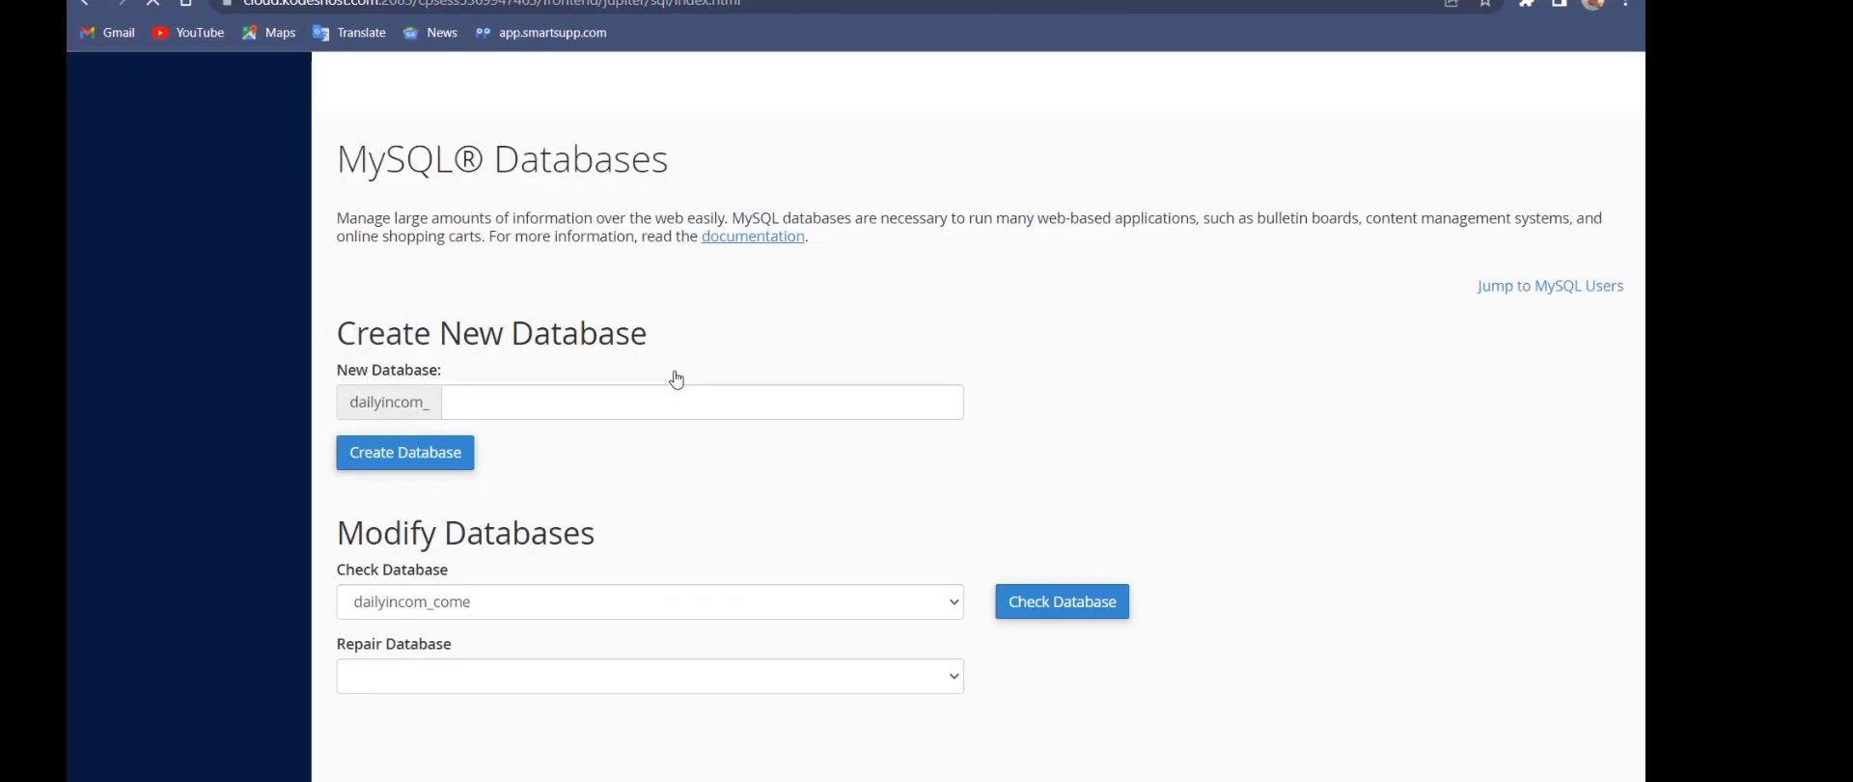
- Create a new database named newbnk (dailyincom_newbnk) and return to MySQL Databases
{"action": "left_click", "coordinate": [664, 401]}
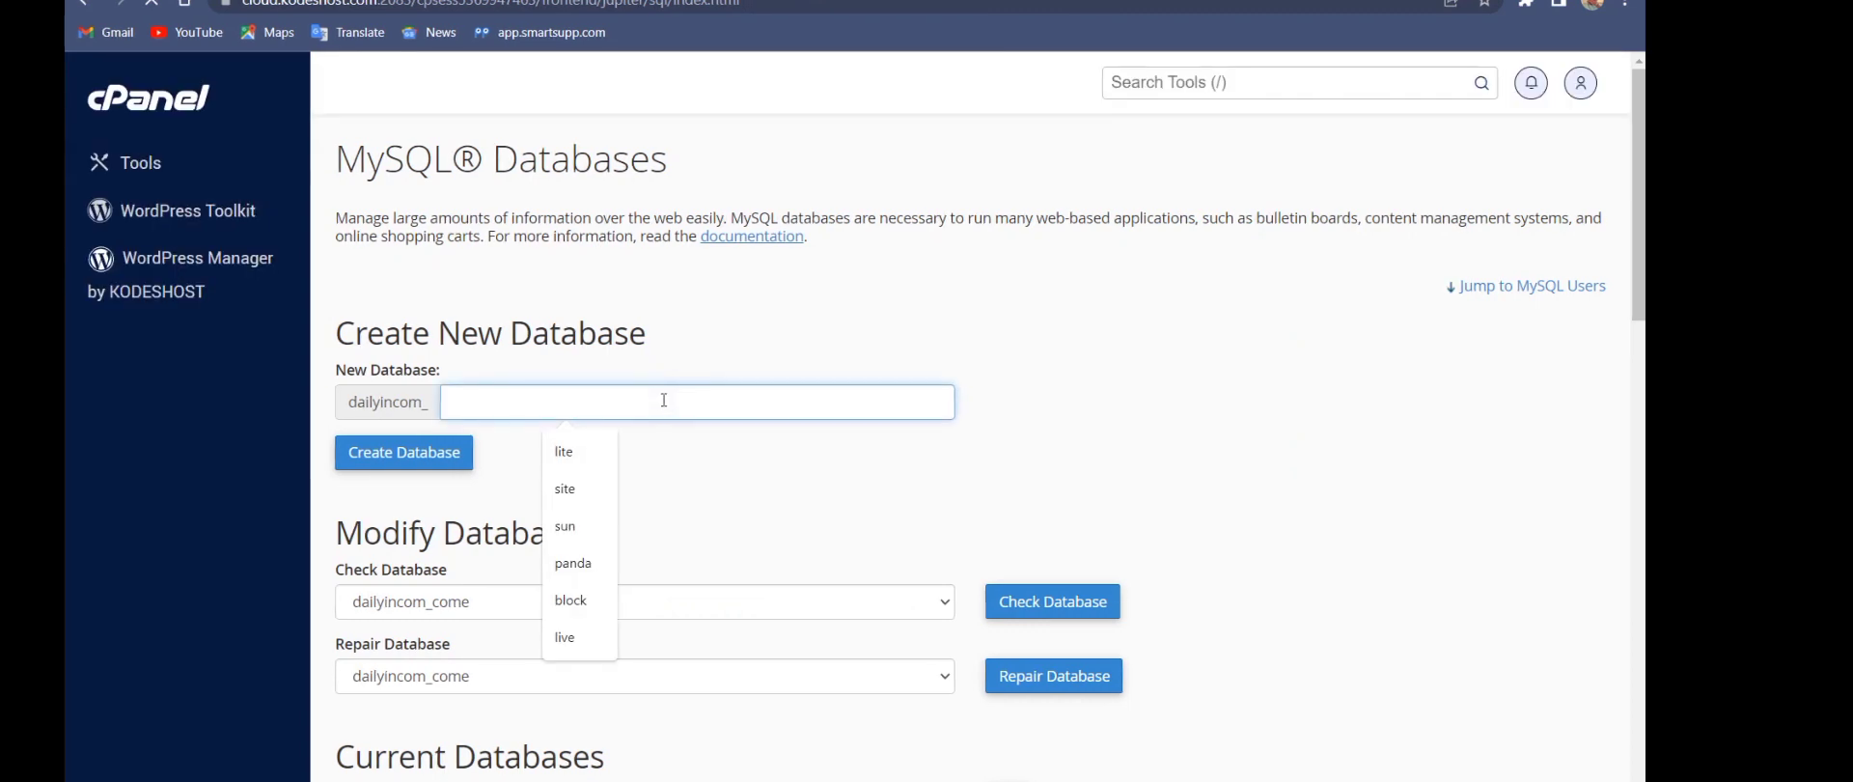
{"action": "type", "text": "newb"}
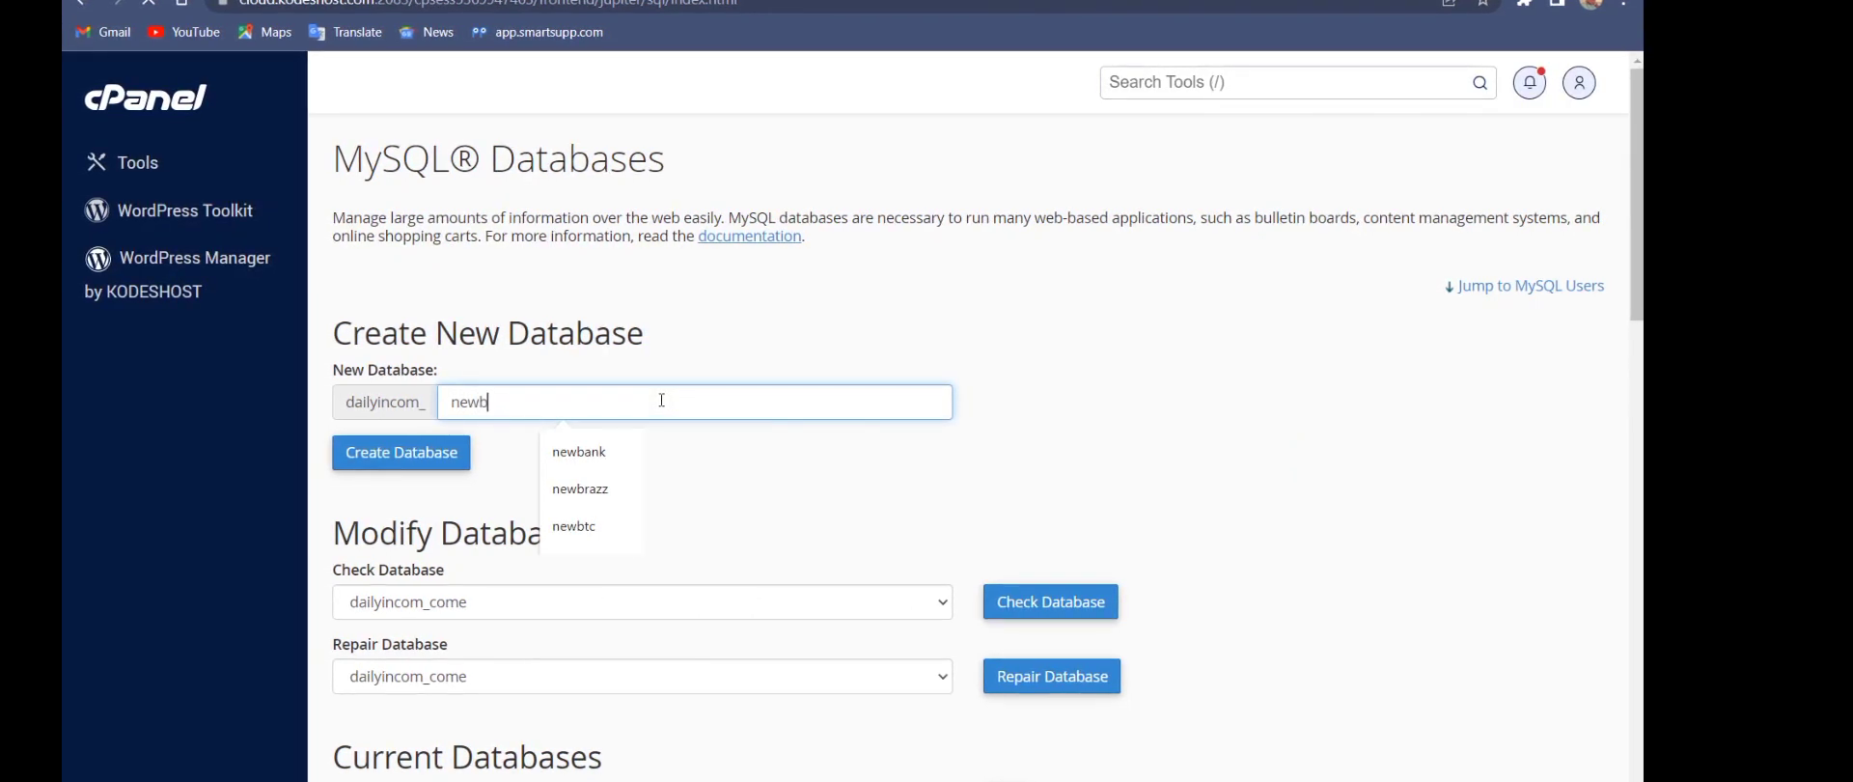
{"action": "type", "text": "nk"}
{"action": "left_click", "coordinate": [443, 456]}
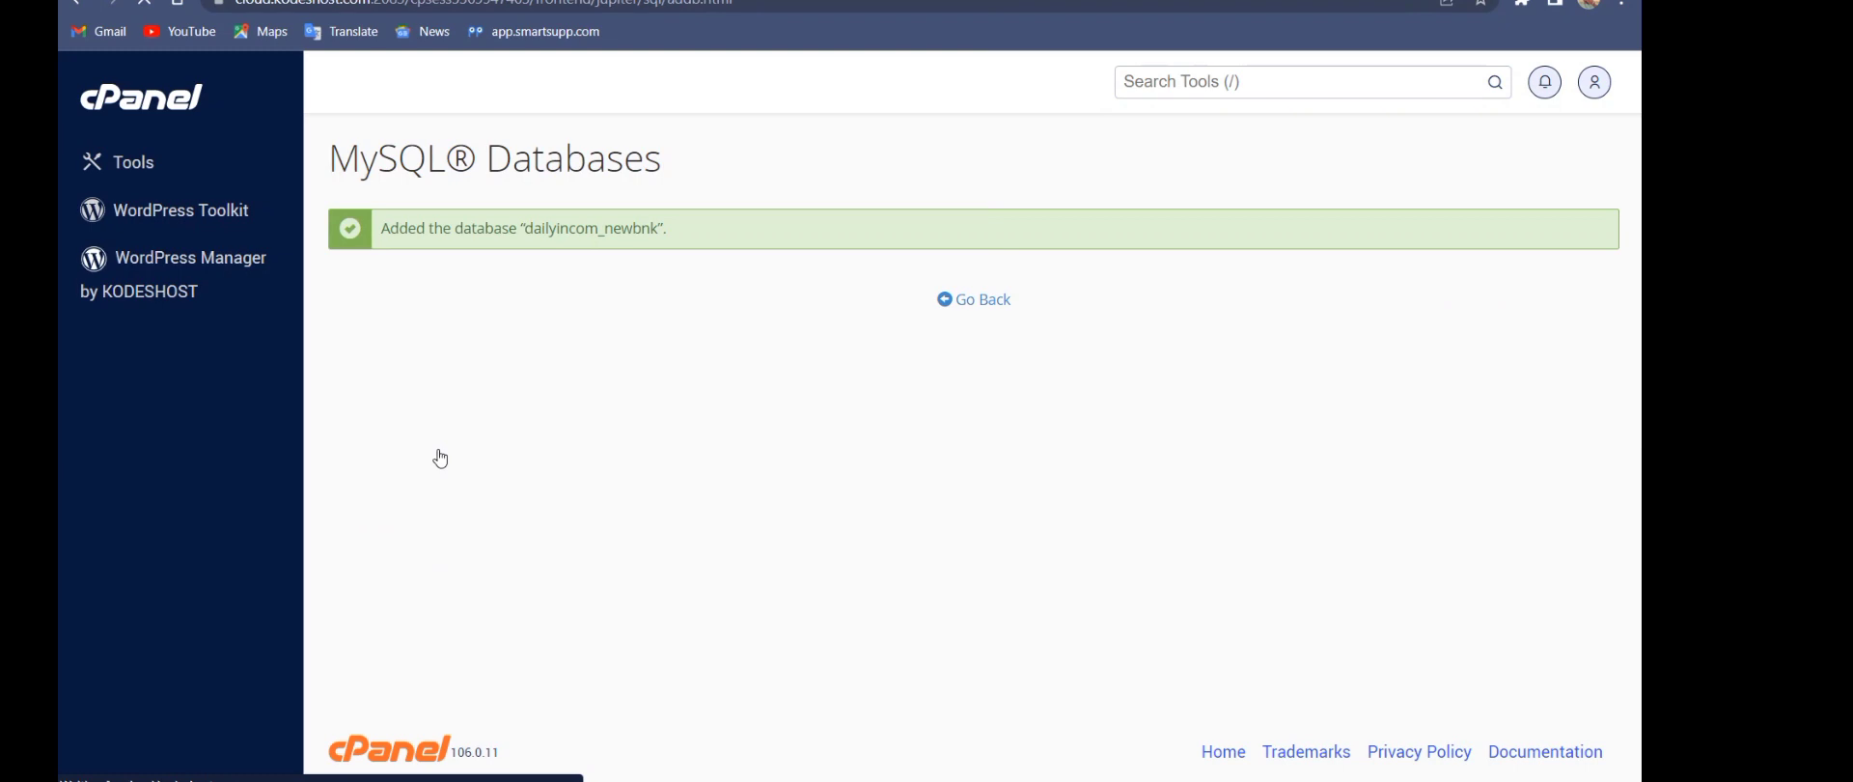
{"action": "left_click_drag", "start_coordinate": [657, 229], "coordinate": [631, 222]}
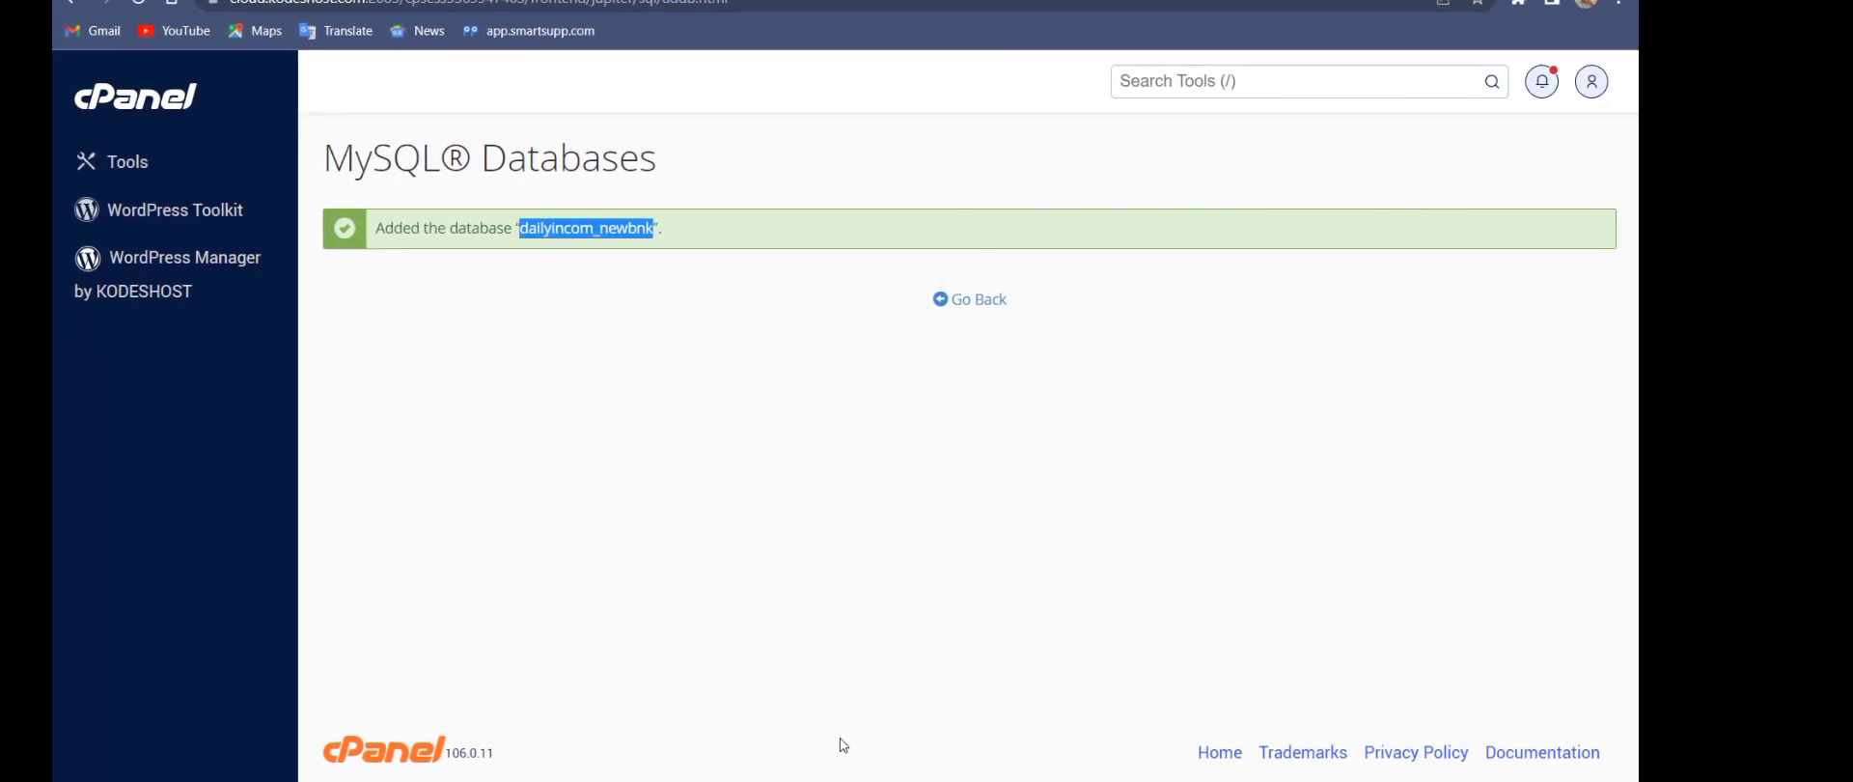
{"action": "left_click", "coordinate": [956, 300]}
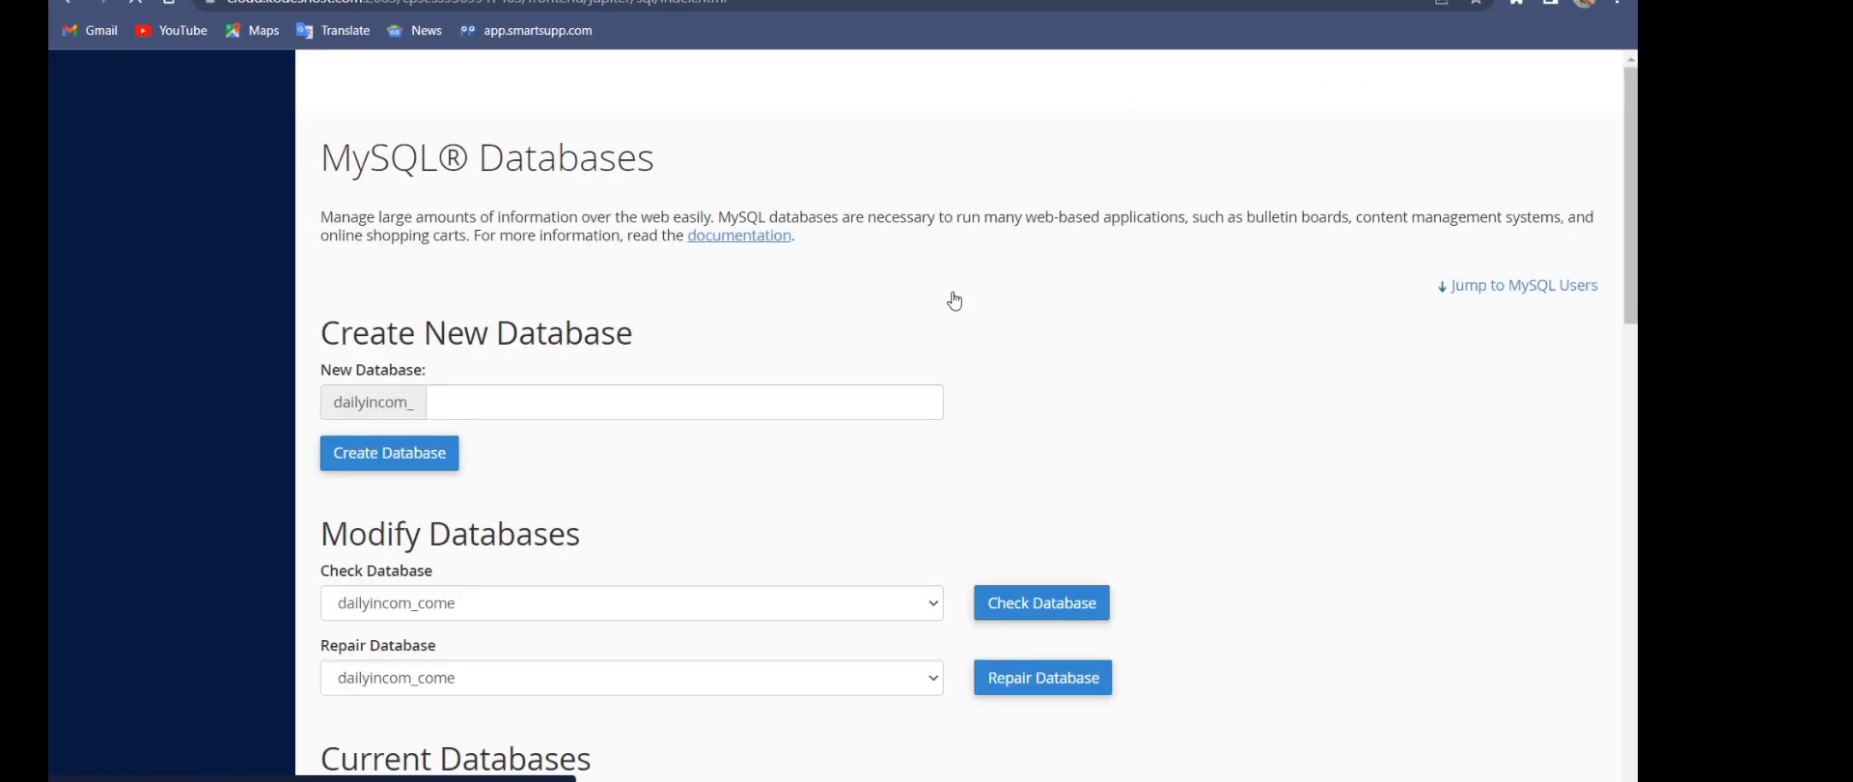
- Create MySQL user bnk with the pasted password and dismiss Chrome's save-password prompt
{"action": "left_click_drag", "start_coordinate": [1631, 314], "coordinate": [1625, 566]}
{"action": "left_click", "coordinate": [595, 481]}
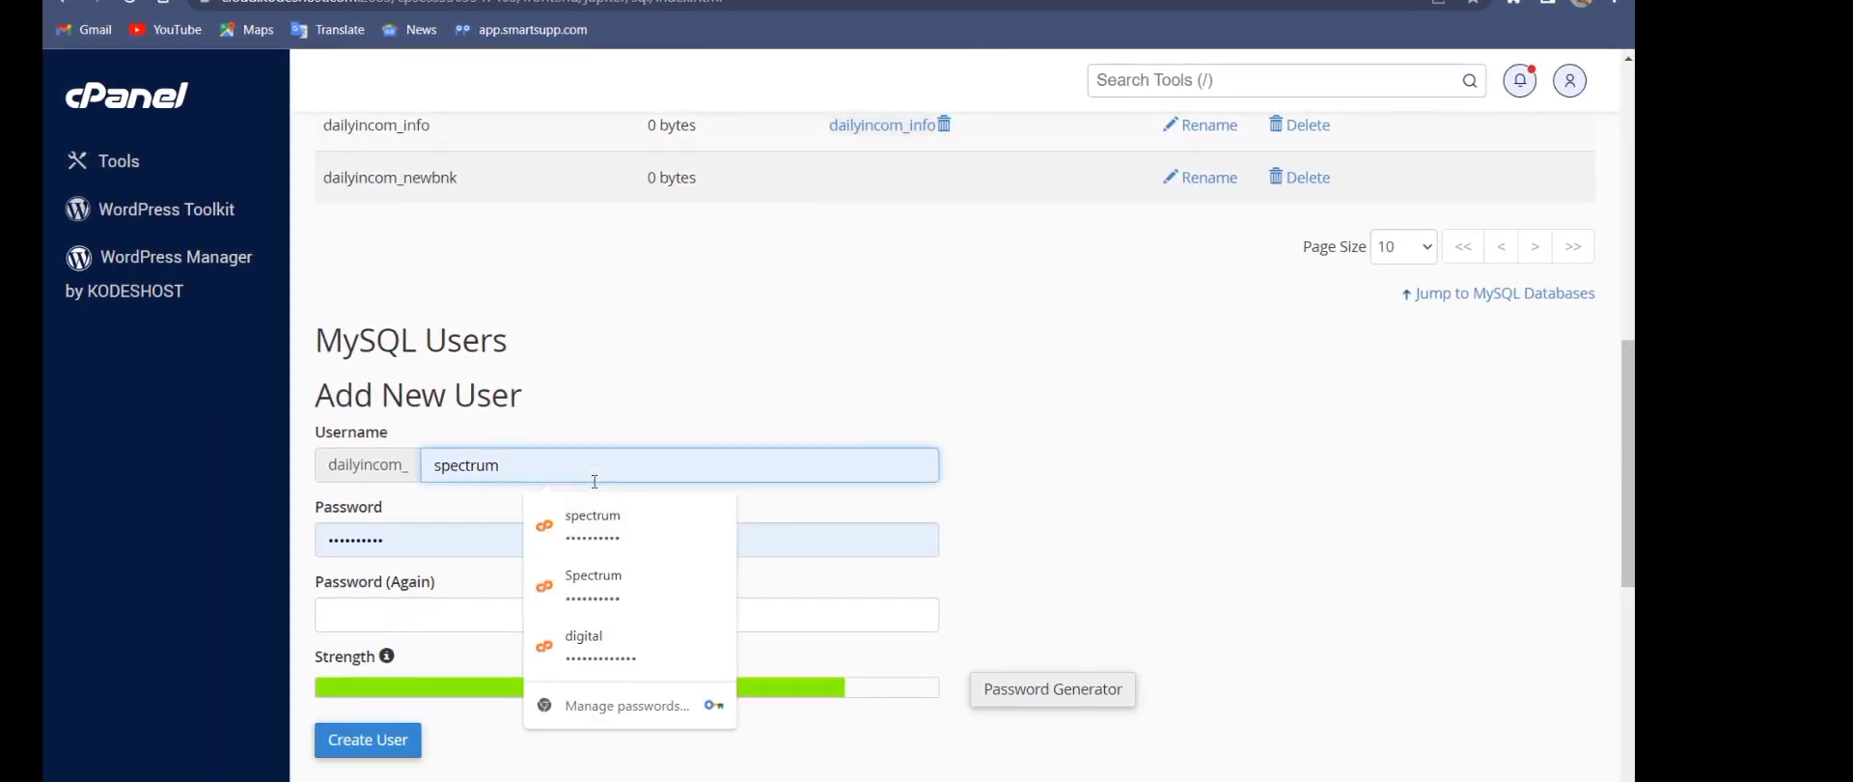
{"action": "key", "text": "BackSpace"}
{"action": "key", "text": "BackSpace"}
{"action": "key", "text": "BackSpace"}
{"action": "key", "text": "BackSpace"}
{"action": "key", "text": "BackSpace"}
{"action": "type", "text": "bnk"}
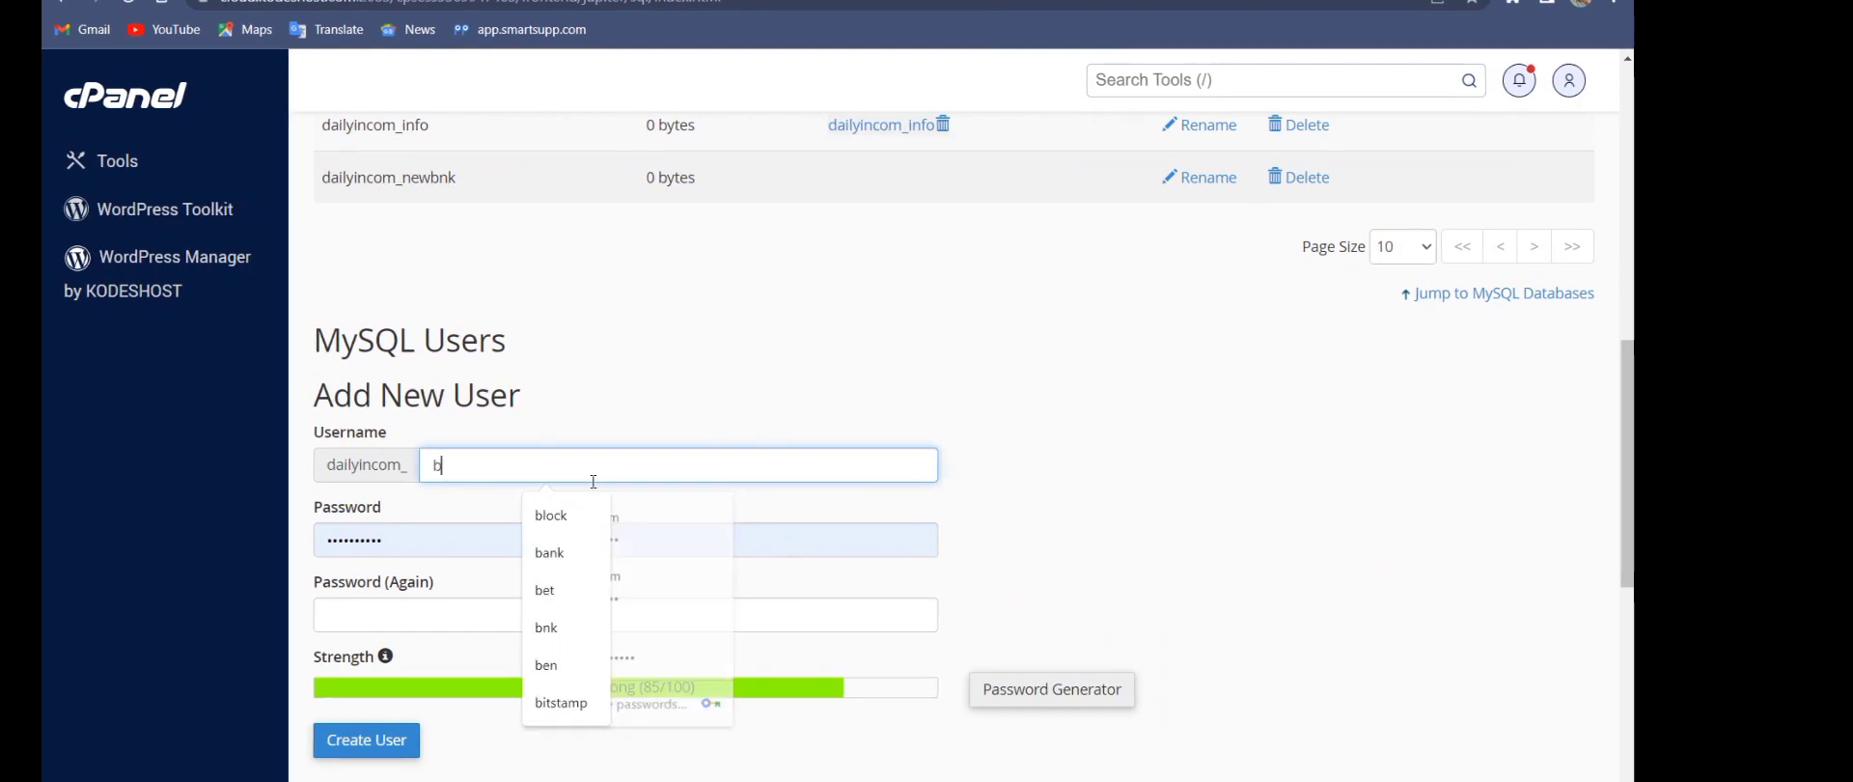
{"action": "left_click", "coordinate": [435, 543]}
{"action": "key", "text": "BackSpace"}
{"action": "key", "text": "BackSpace"}
{"action": "key", "text": "BackSpace"}
{"action": "key", "text": "BackSpace"}
{"action": "key", "text": "BackSpace"}
{"action": "key", "text": "BackSpace"}
{"action": "key", "text": "BackSpace"}
{"action": "key", "text": "BackSpace"}
{"action": "key", "text": "BackSpace"}
{"action": "key", "text": "BackSpace"}
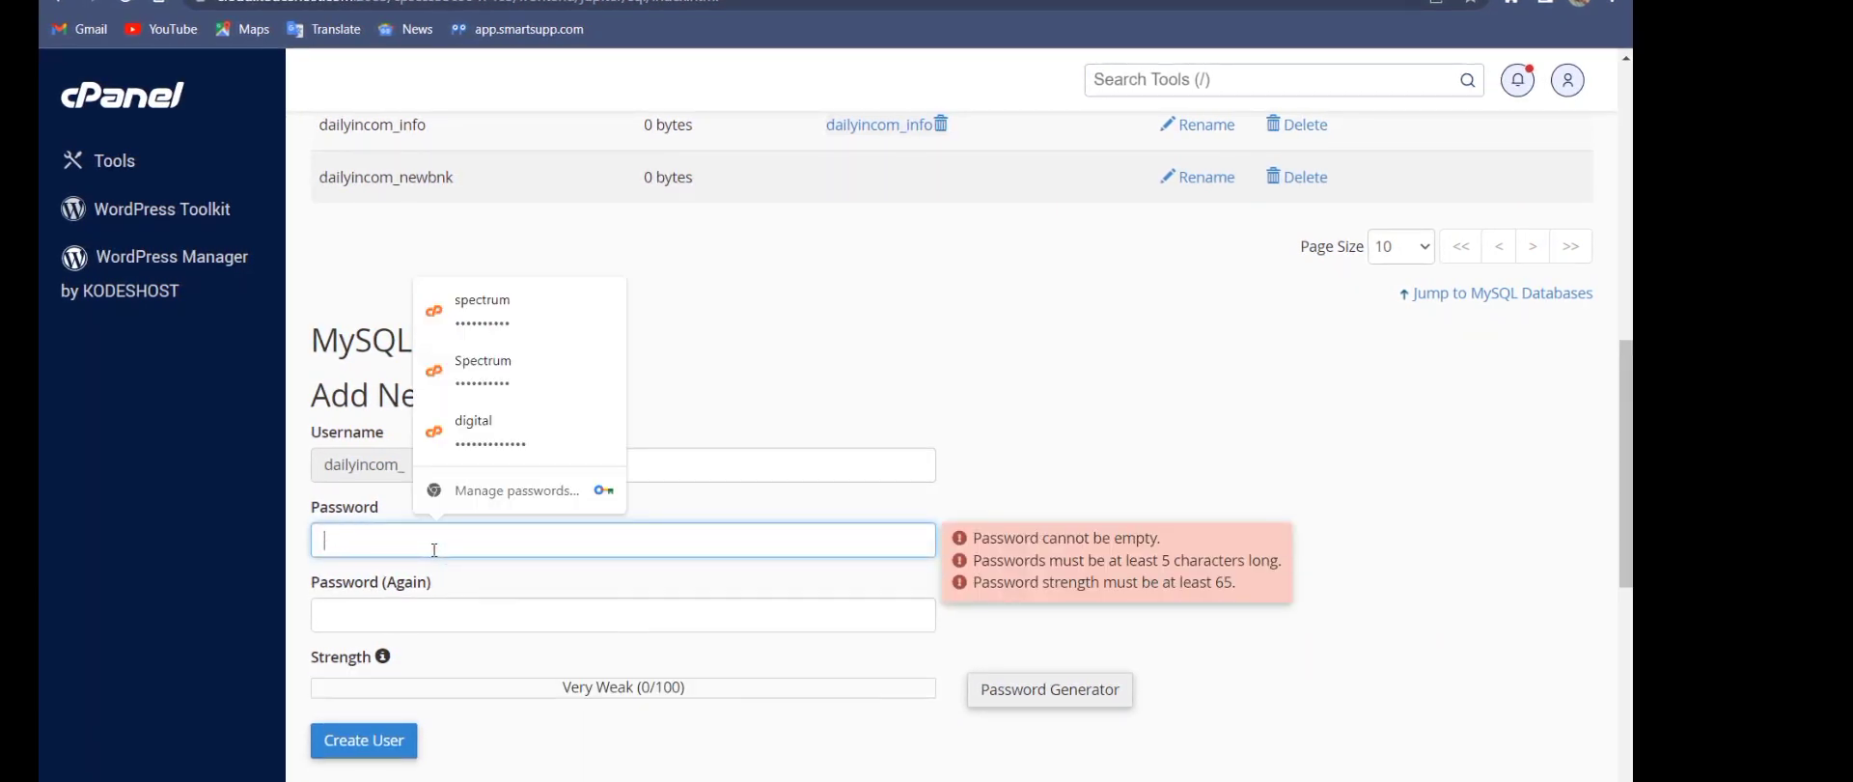
{"action": "key", "text": "ctrl+v"}
{"action": "left_click", "coordinate": [395, 616]}
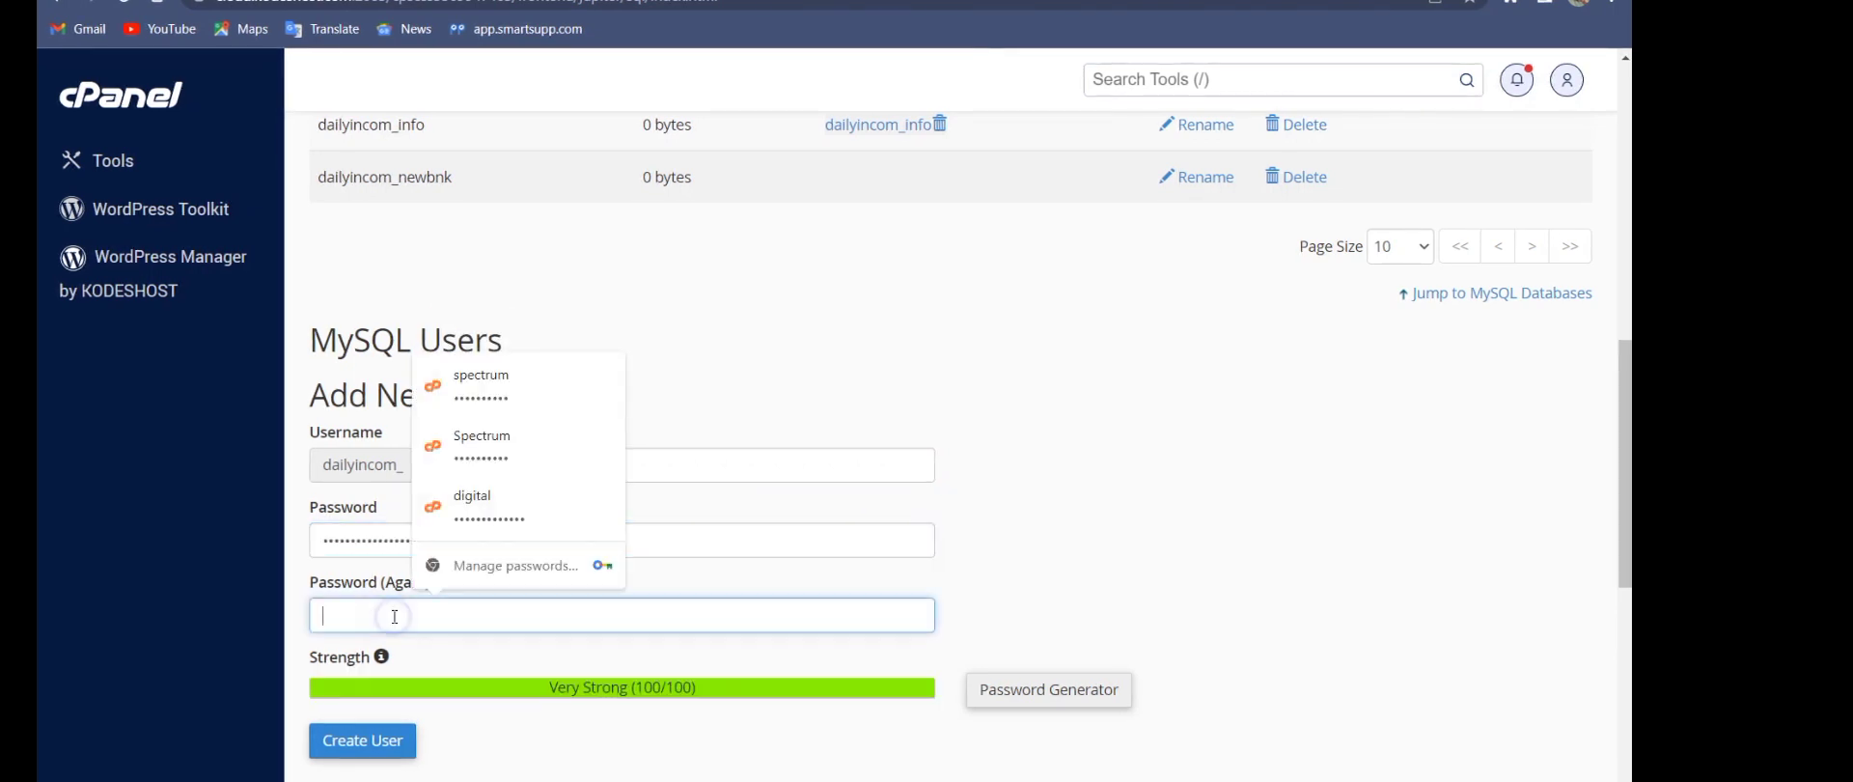
{"action": "left_click", "coordinate": [373, 741]}
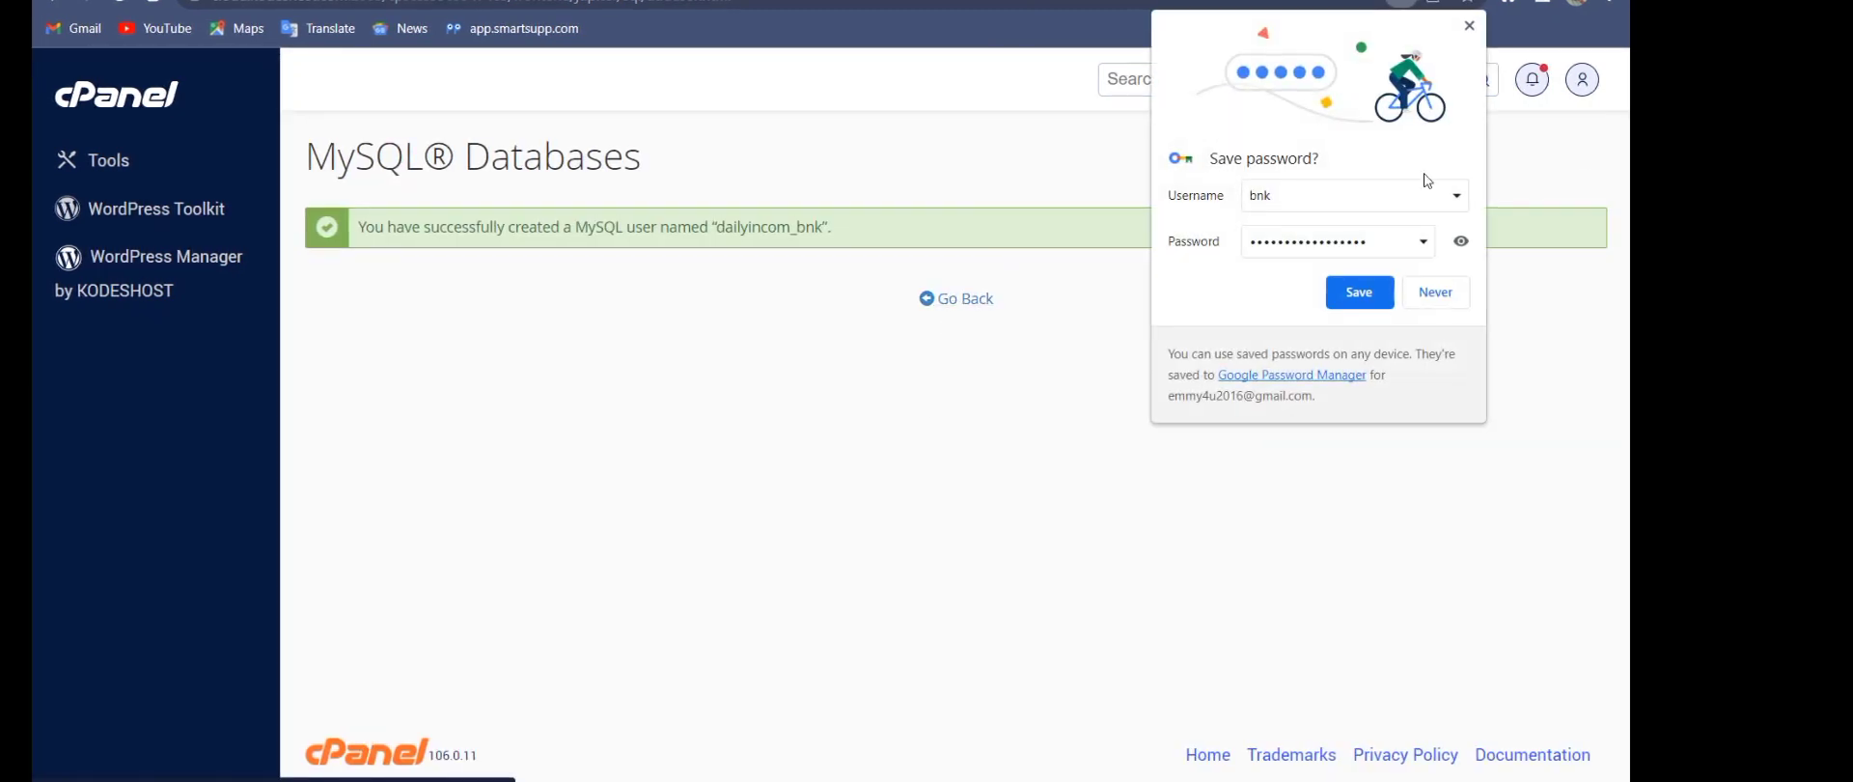
{"action": "left_click", "coordinate": [1467, 29]}
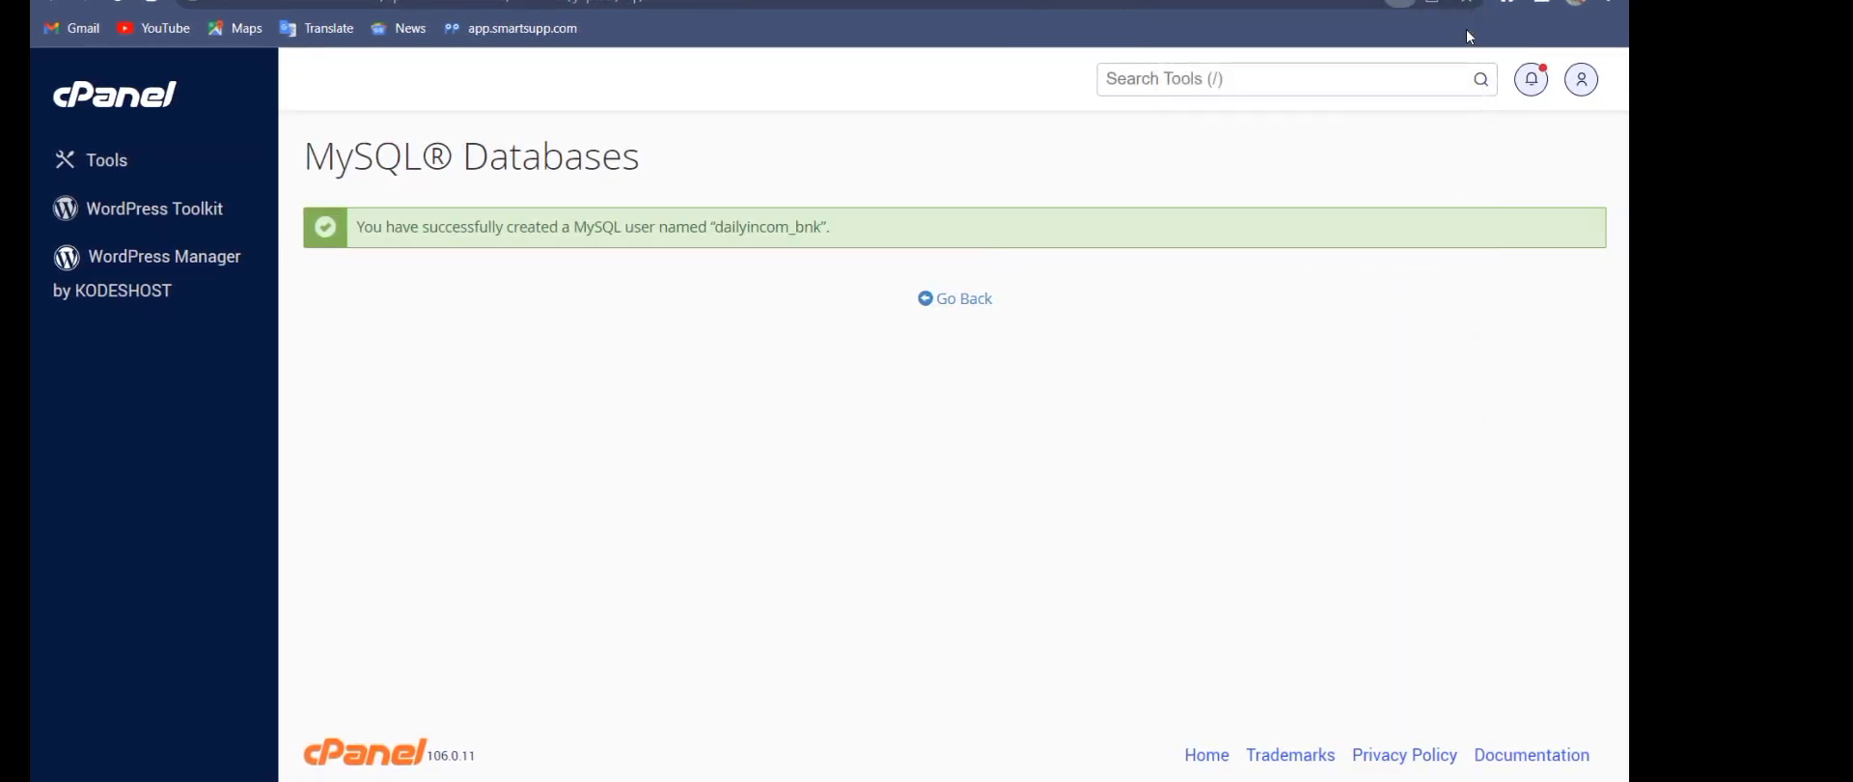
- Return to MySQL Databases and scroll down to the Add New User form
{"action": "left_click", "coordinate": [940, 303]}
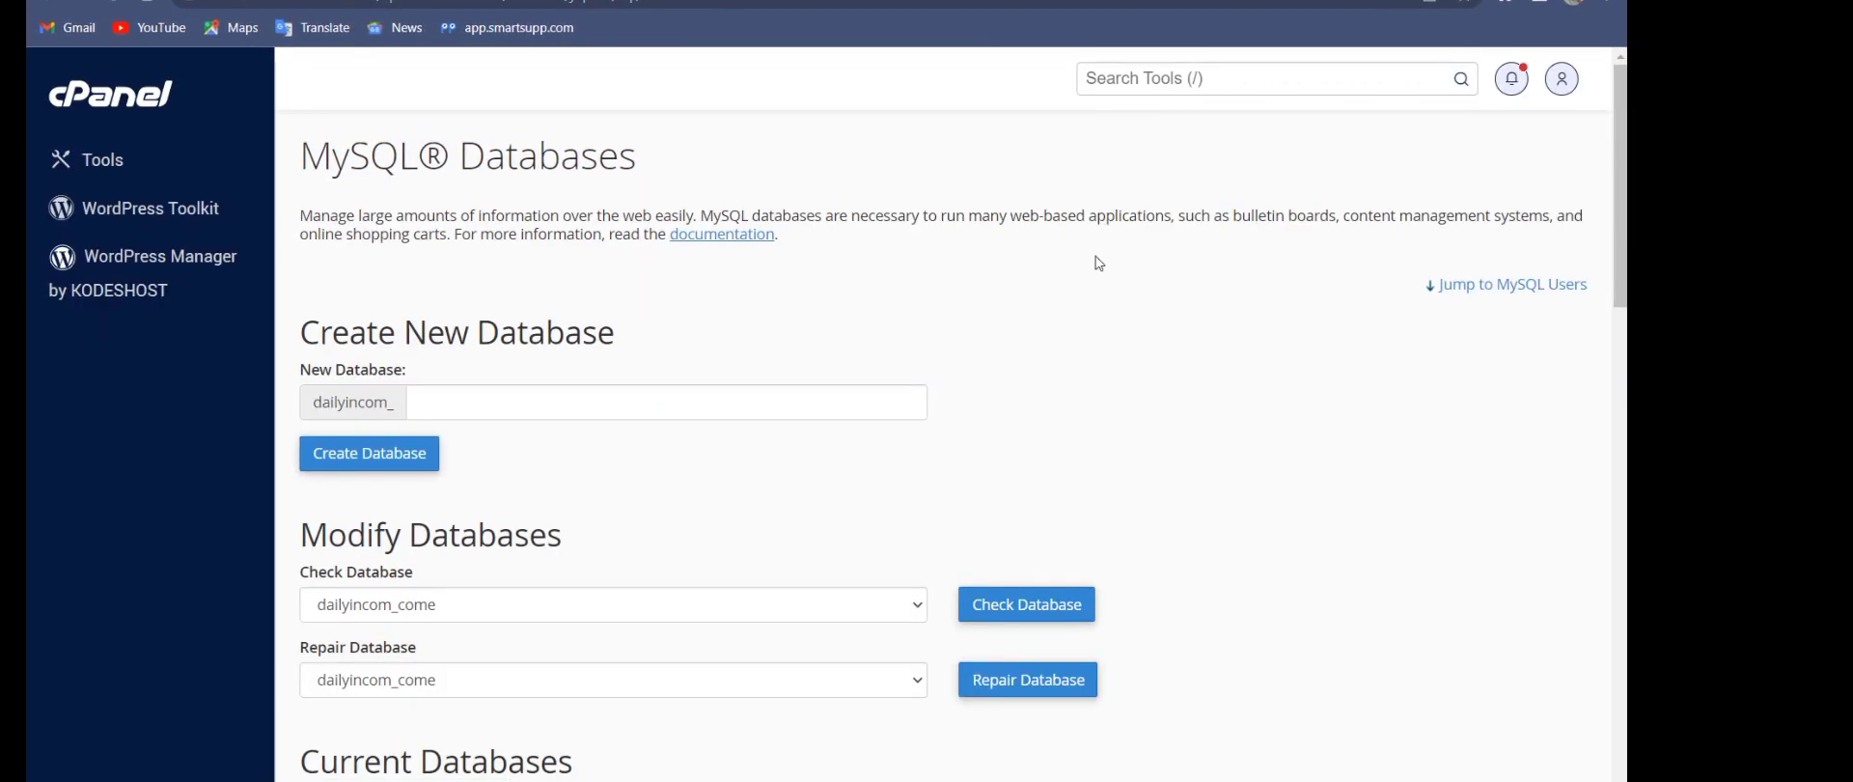
{"action": "left_click_drag", "start_coordinate": [1617, 135], "coordinate": [1618, 256]}
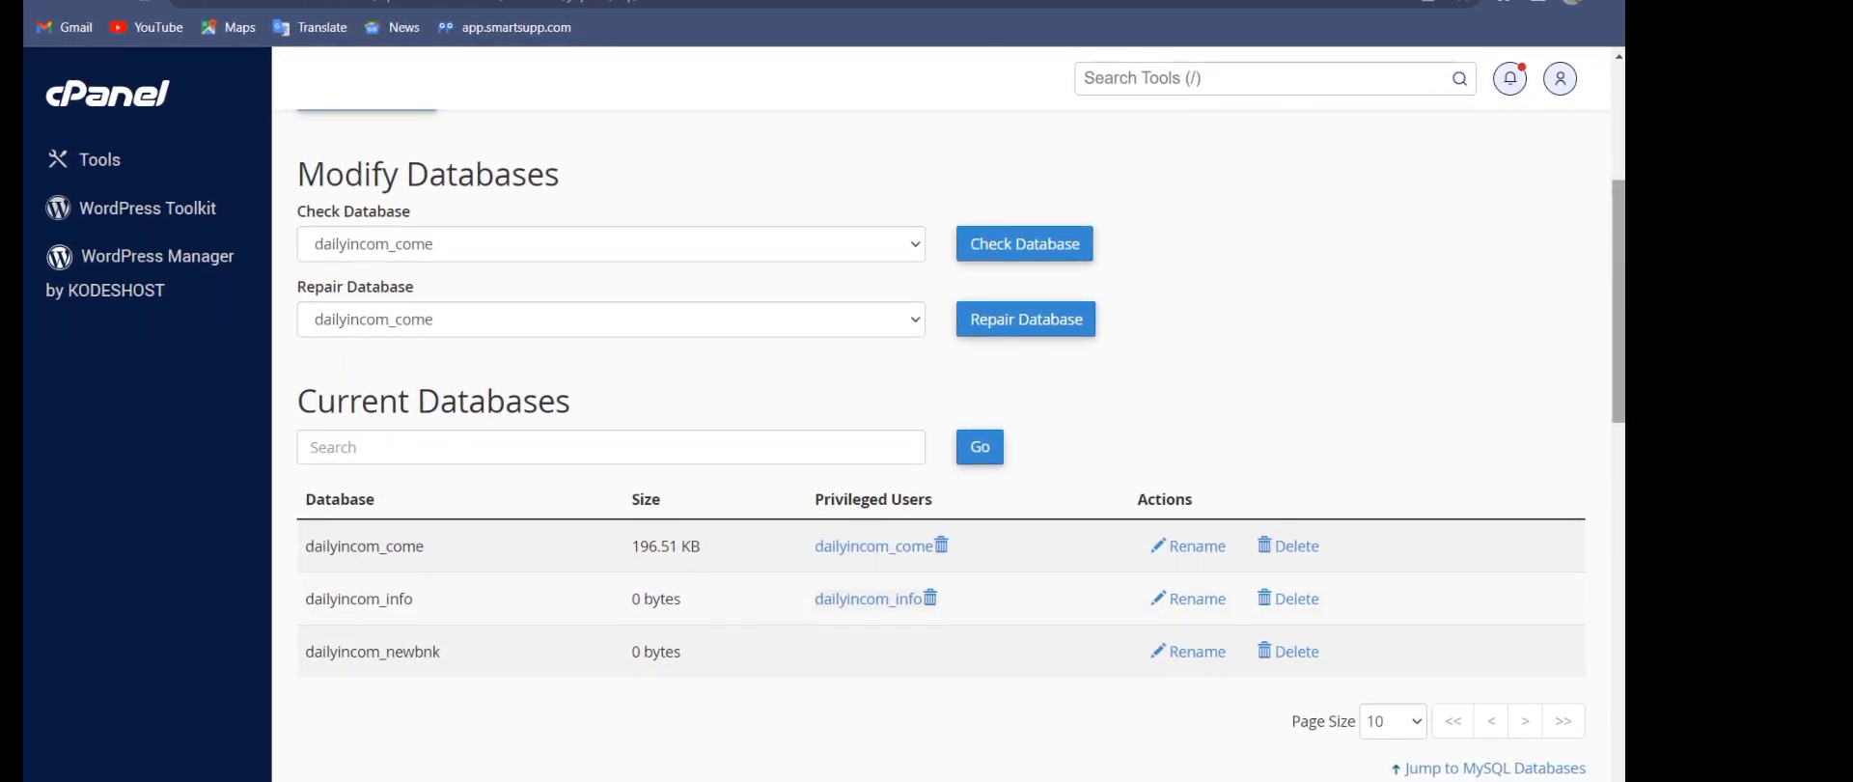
{"action": "scroll", "coordinate": [1429, 529], "scroll_direction": "down", "scroll_amount": 9}
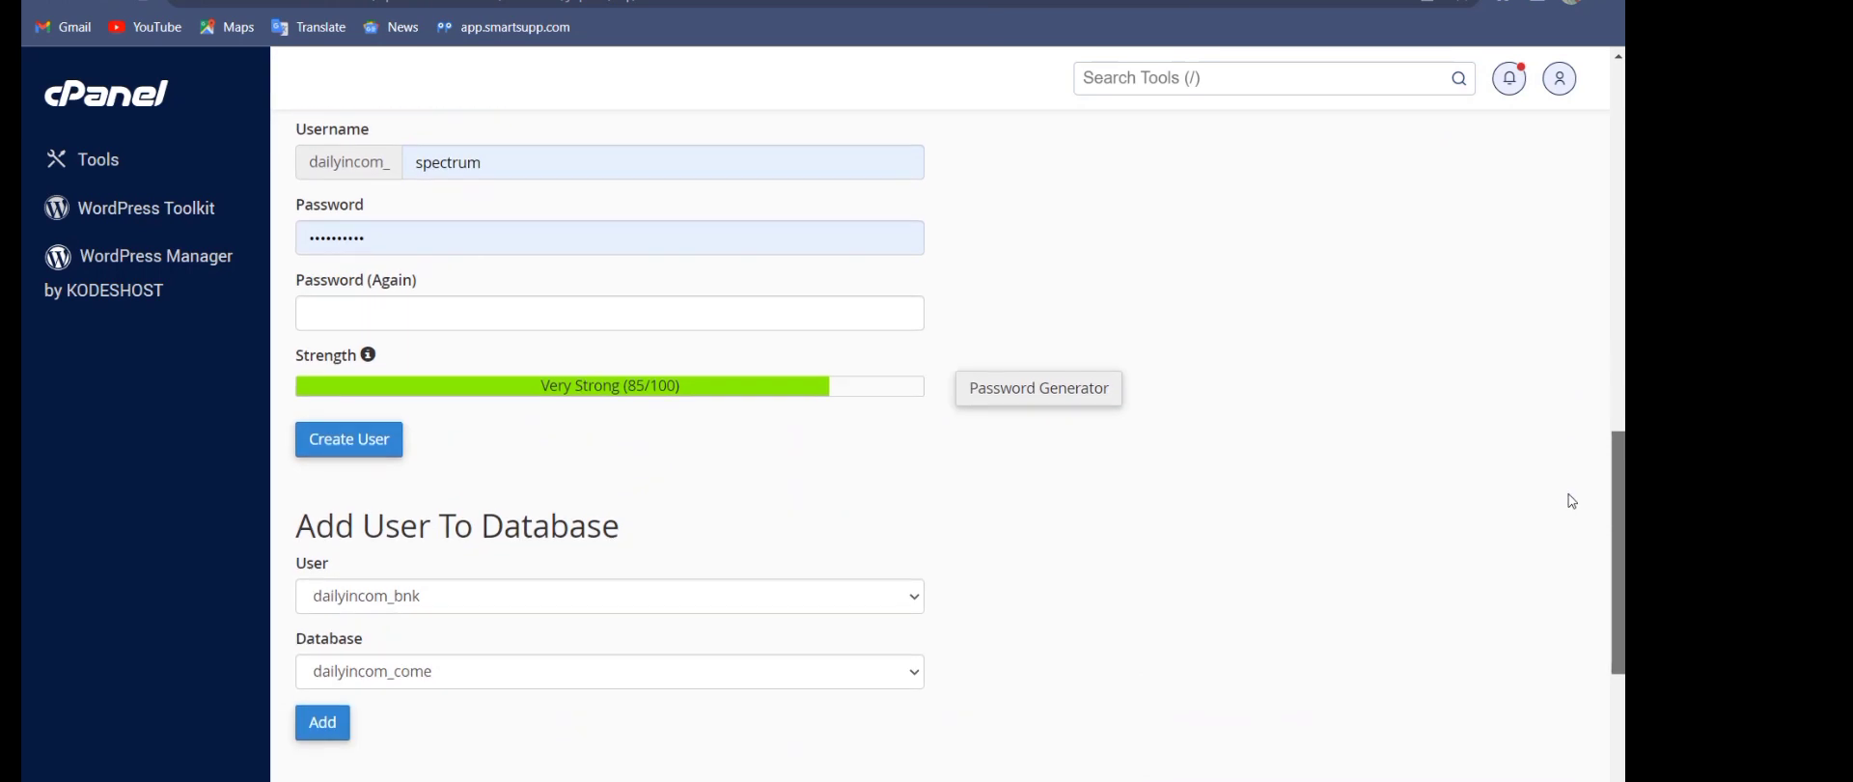
{"action": "left_click", "coordinate": [796, 579]}
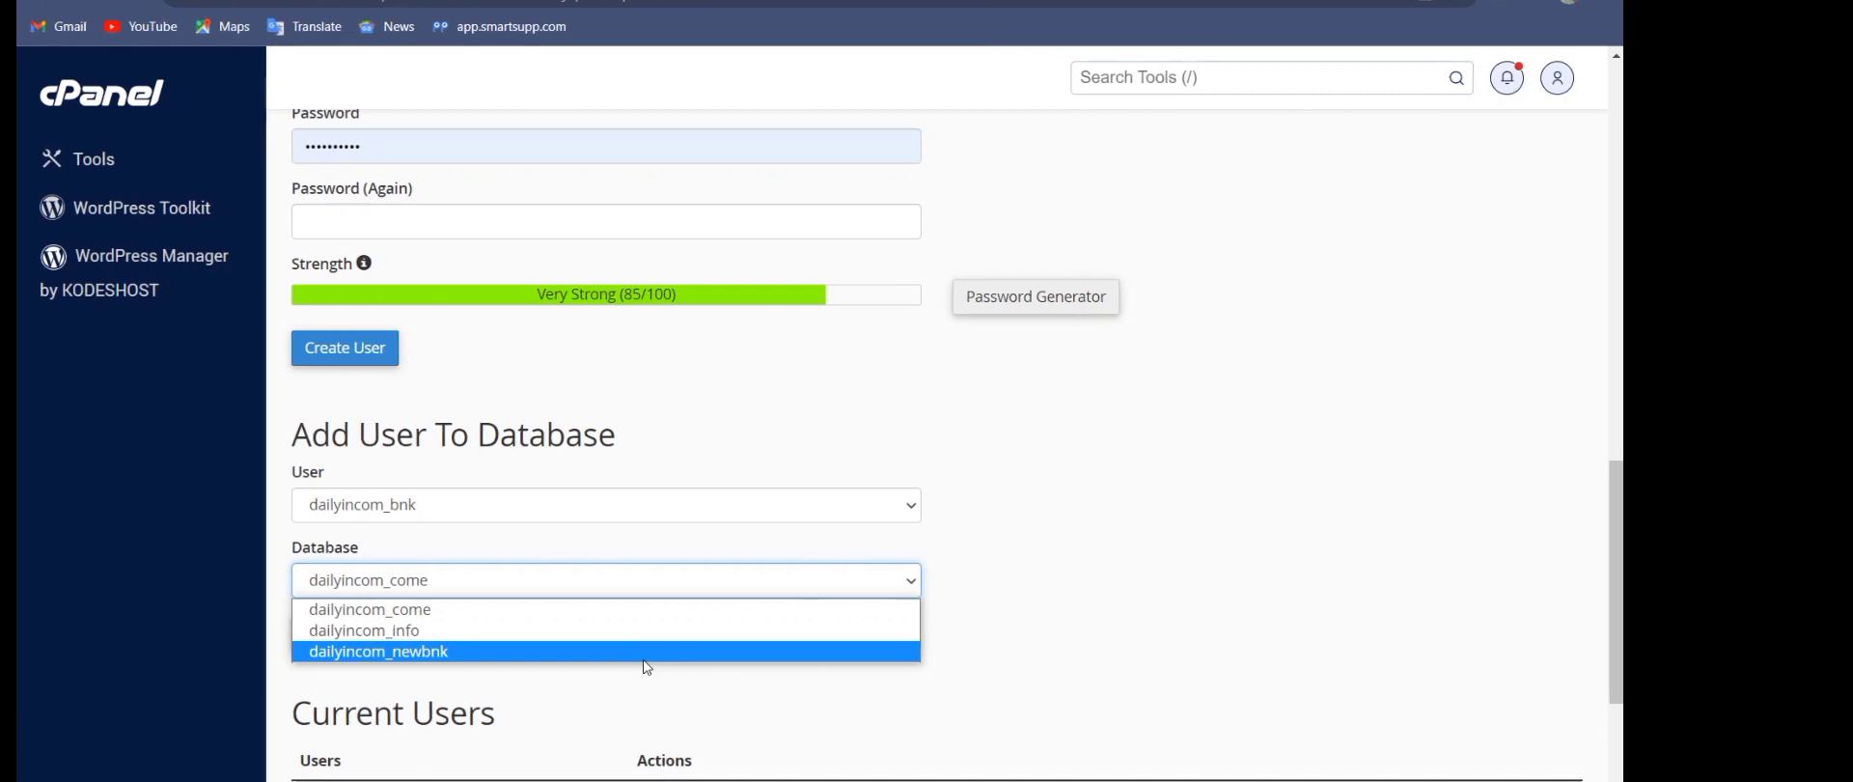
{"action": "left_click", "coordinate": [1296, 457]}
{"action": "left_click", "coordinate": [1609, 511]}
{"action": "left_click_drag", "start_coordinate": [1610, 511], "coordinate": [1579, 314]}
{"action": "scroll", "coordinate": [1578, 314], "scroll_direction": "down", "scroll_amount": 5}
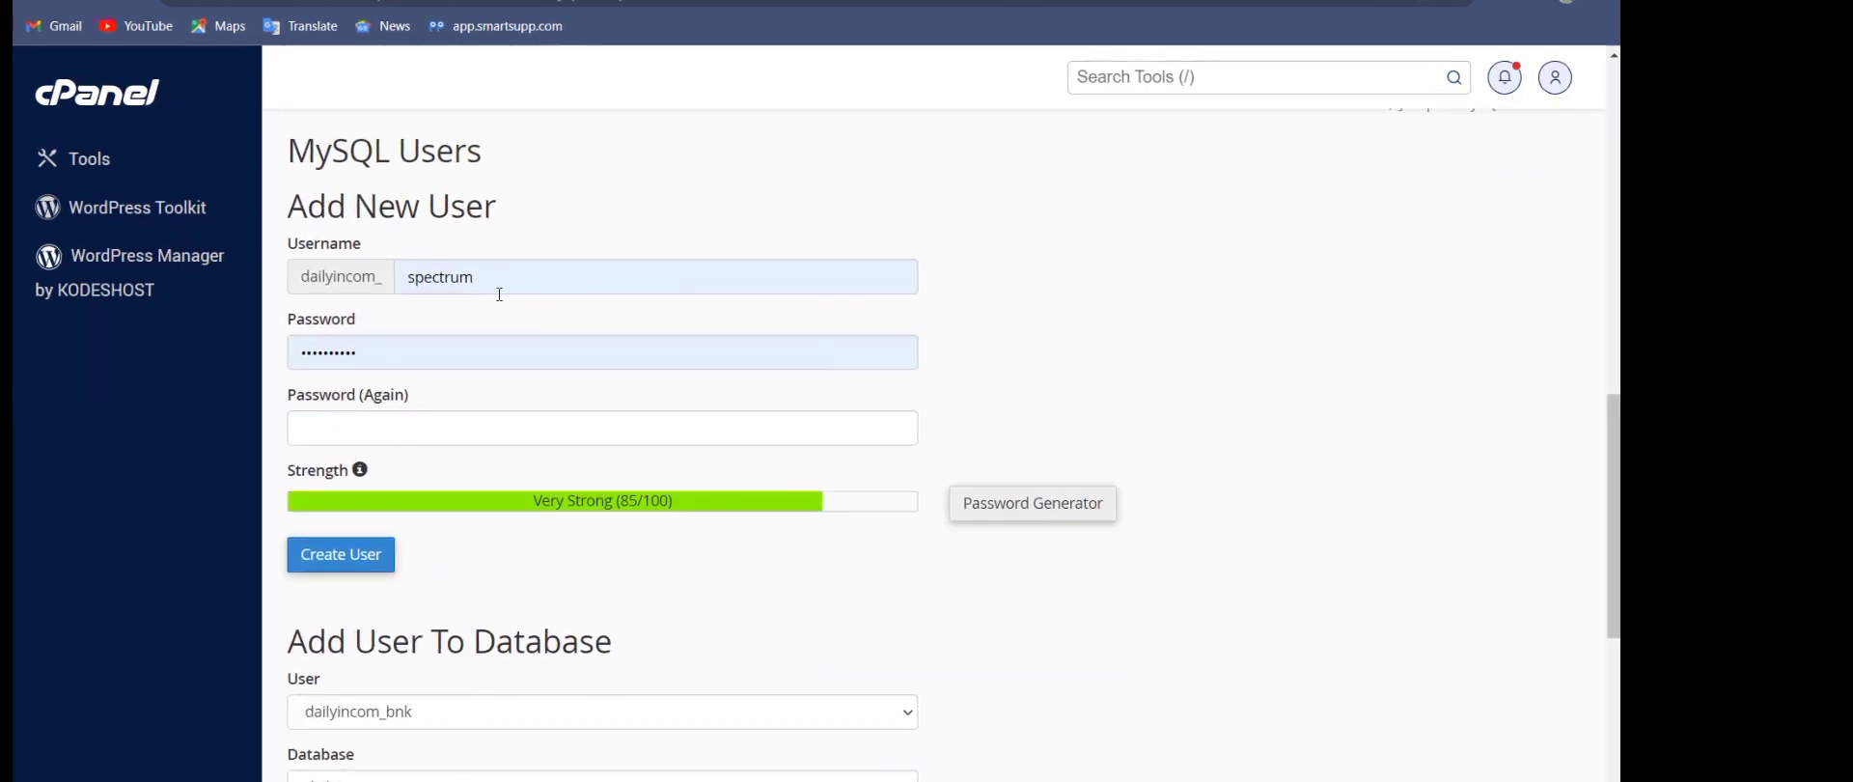
- Create MySQL user newbnk with the pasted password in both fields, dismissing the save-password prompt
{"action": "left_click", "coordinate": [484, 283]}
{"action": "key", "text": "BackSpace"}
{"action": "key", "text": "BackSpace"}
{"action": "key", "text": "BackSpace"}
{"action": "key", "text": "BackSpace"}
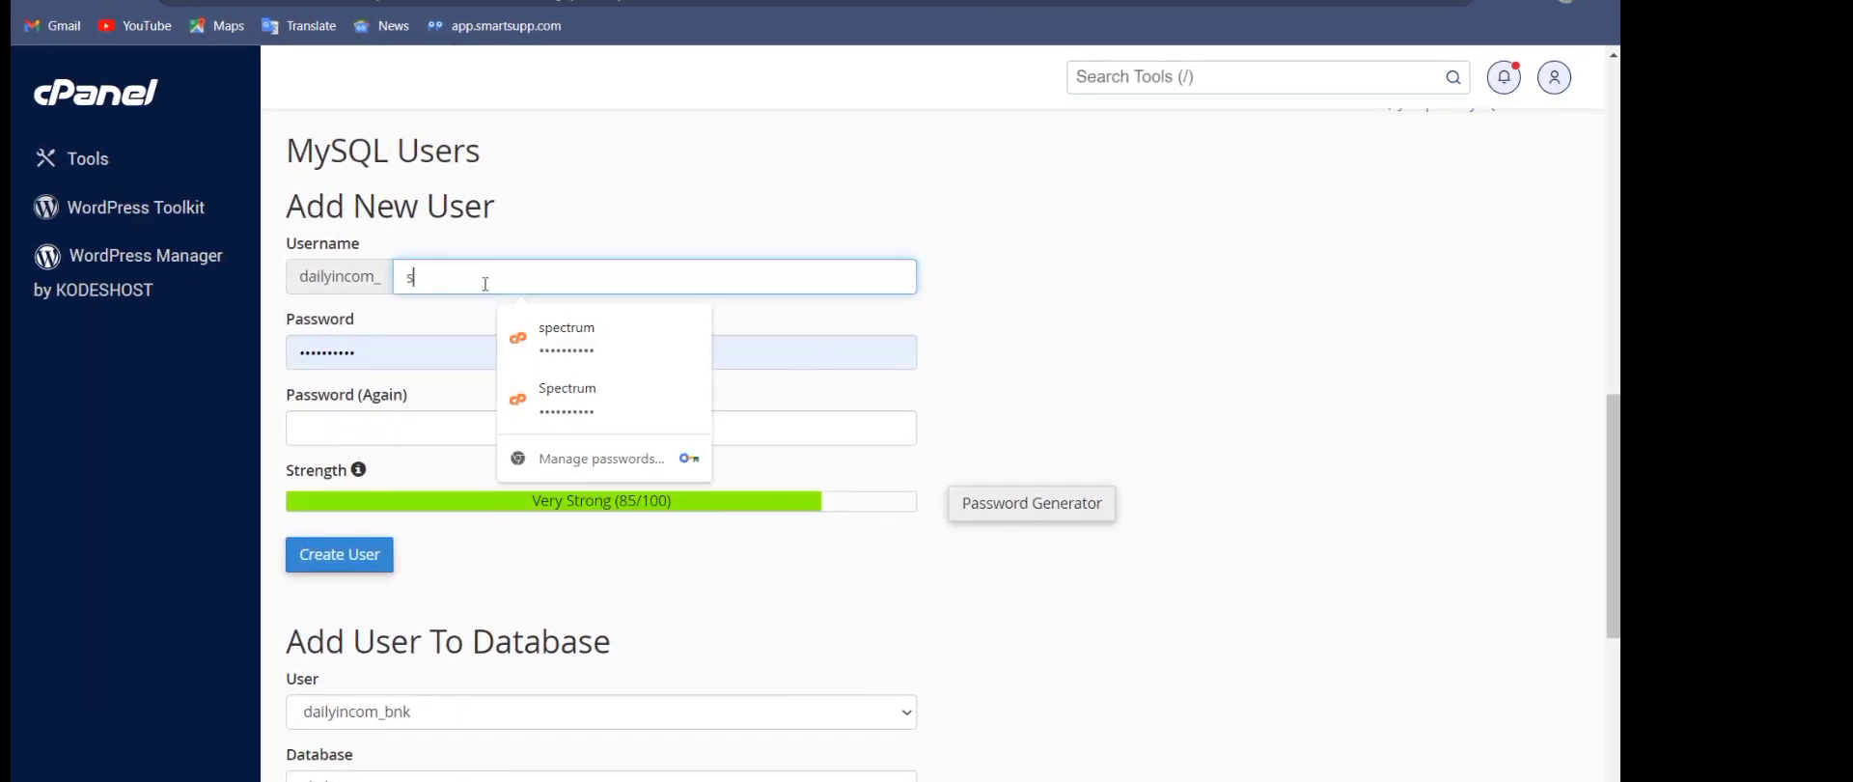
{"action": "key", "text": "BackSpace"}
{"action": "type", "text": "new"}
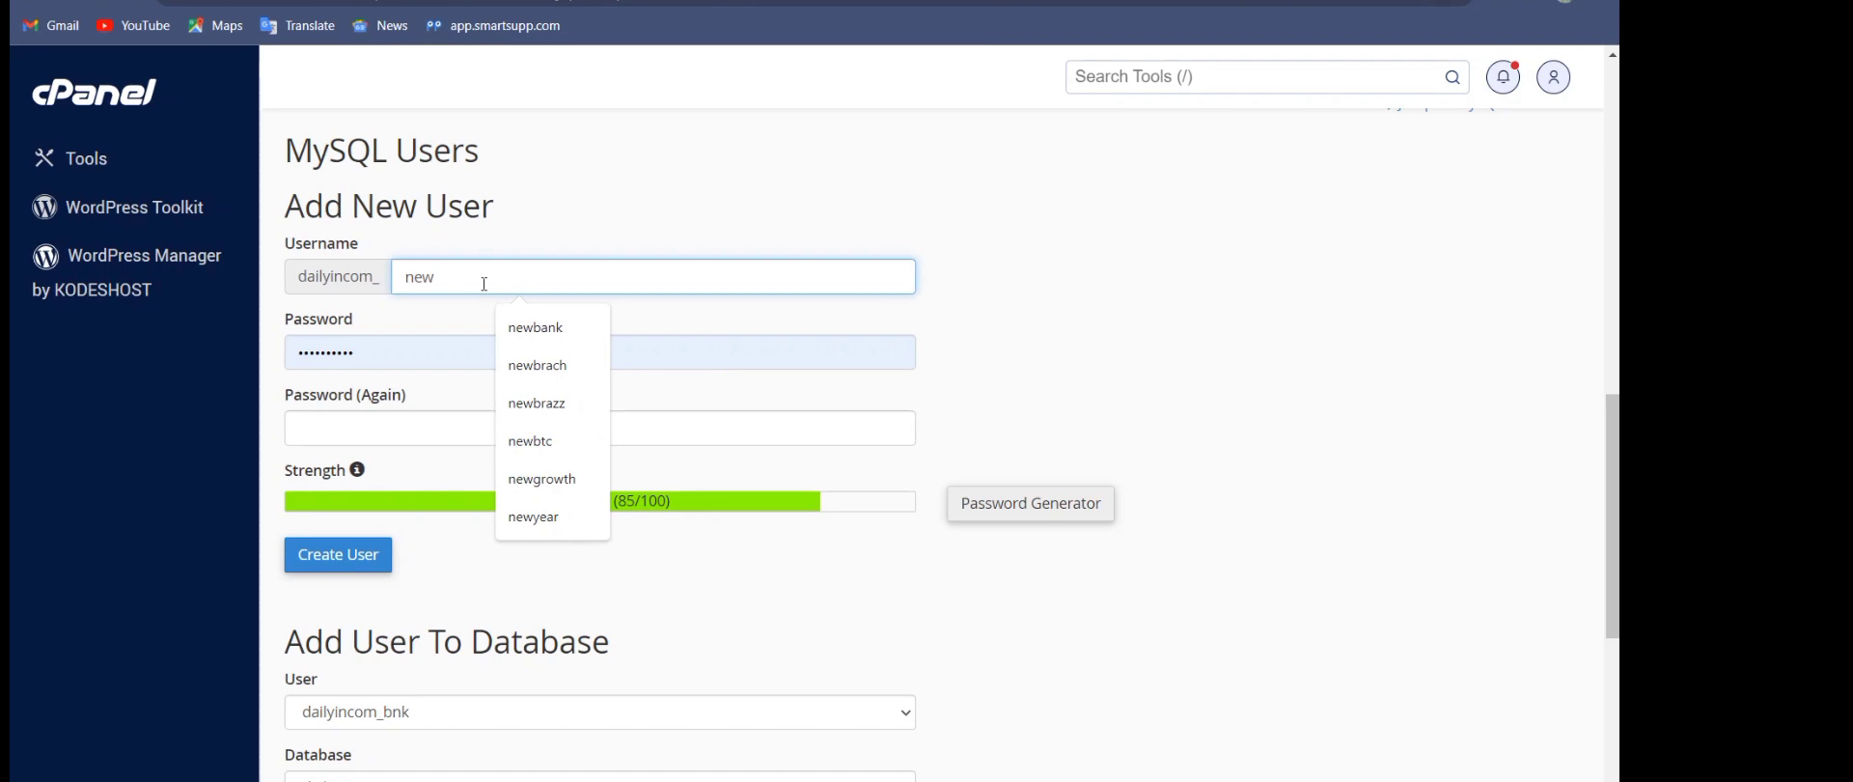
{"action": "type", "text": "bnk"}
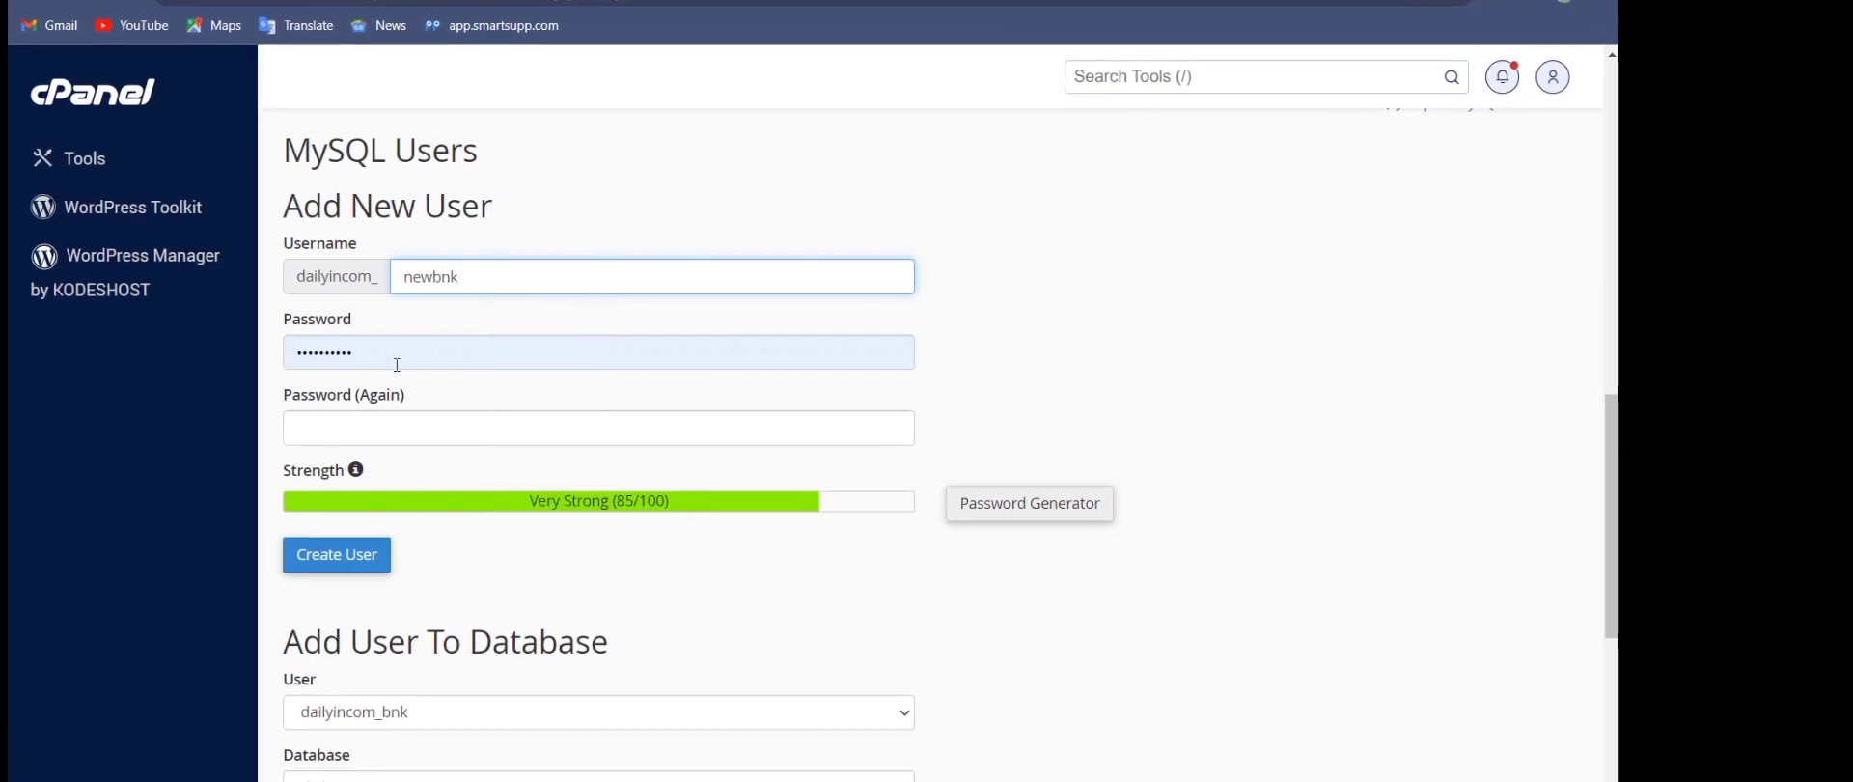
{"action": "left_click", "coordinate": [397, 353]}
{"action": "key", "text": "BackSpace"}
{"action": "key", "text": "BackSpace"}
{"action": "key", "text": "BackSpace"}
{"action": "key", "text": "BackSpace"}
{"action": "key", "text": "BackSpace"}
{"action": "key", "text": "BackSpace"}
{"action": "key", "text": "BackSpace"}
{"action": "key", "text": "BackSpace"}
{"action": "key", "text": "BackSpace"}
{"action": "key", "text": "BackSpace"}
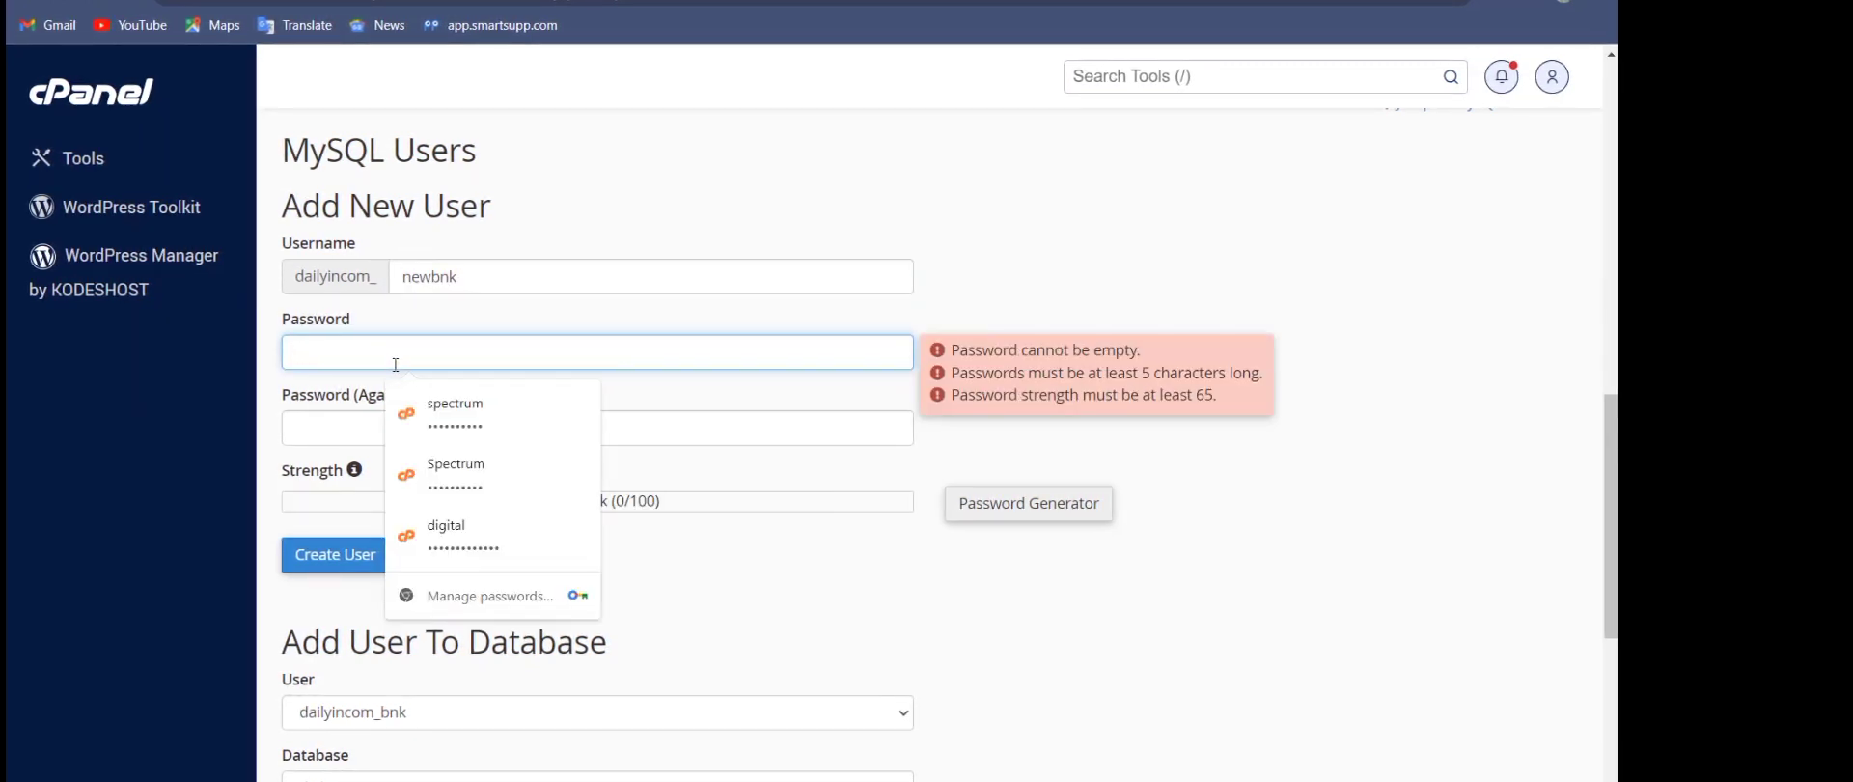
{"action": "key", "text": "ctrl+v"}
{"action": "left_click", "coordinate": [360, 427]}
{"action": "key", "text": "ctrl+v"}
{"action": "left_click", "coordinate": [357, 558]}
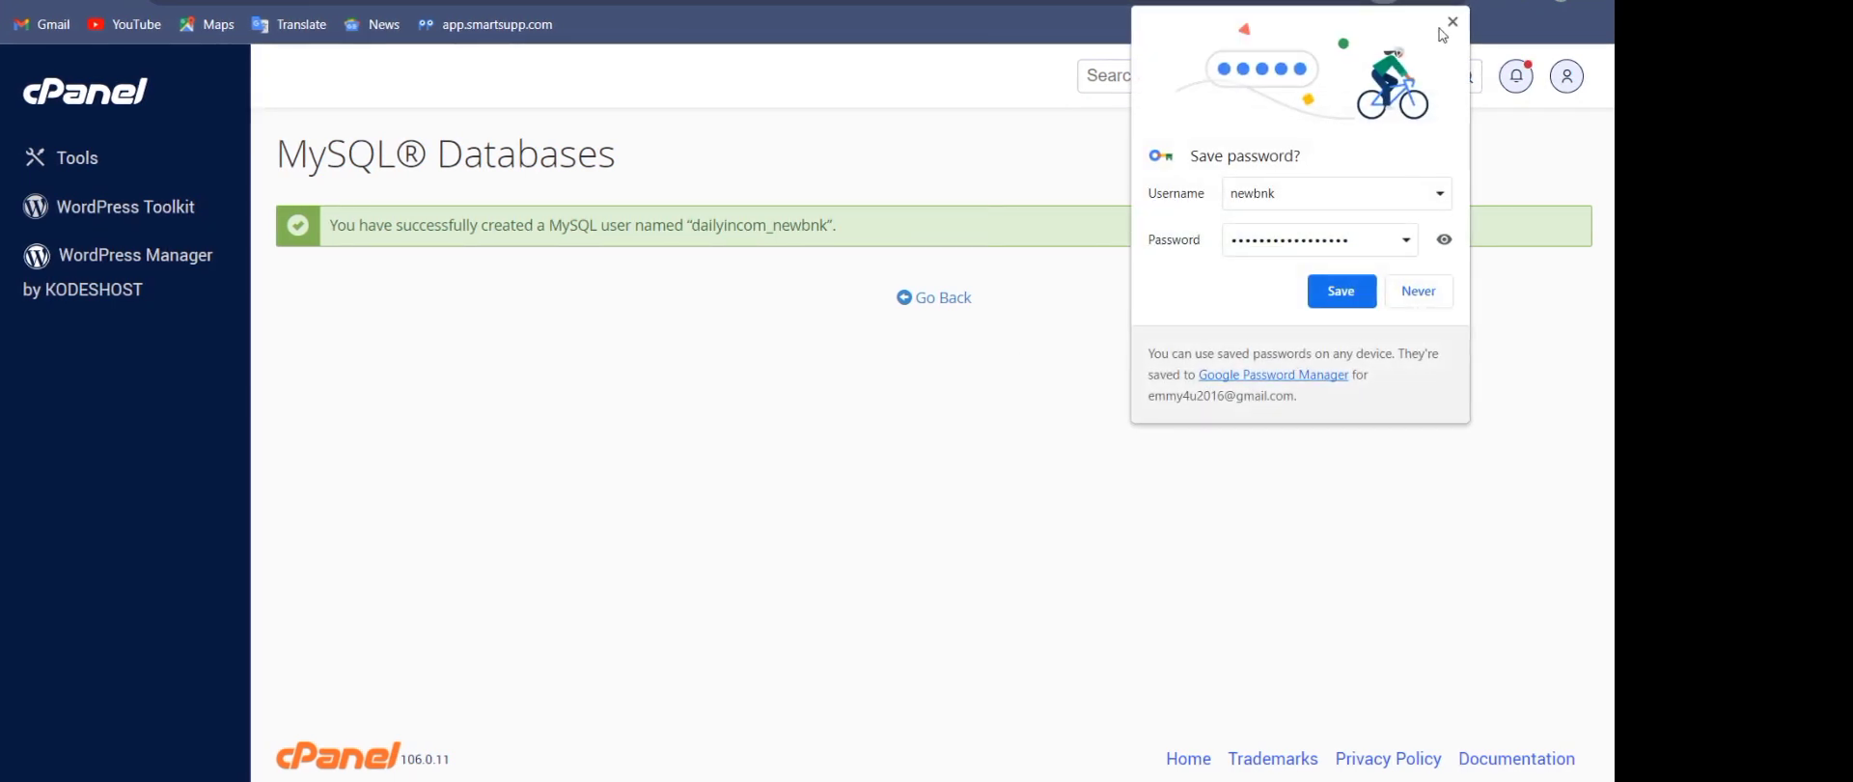
{"action": "left_click", "coordinate": [1452, 22]}
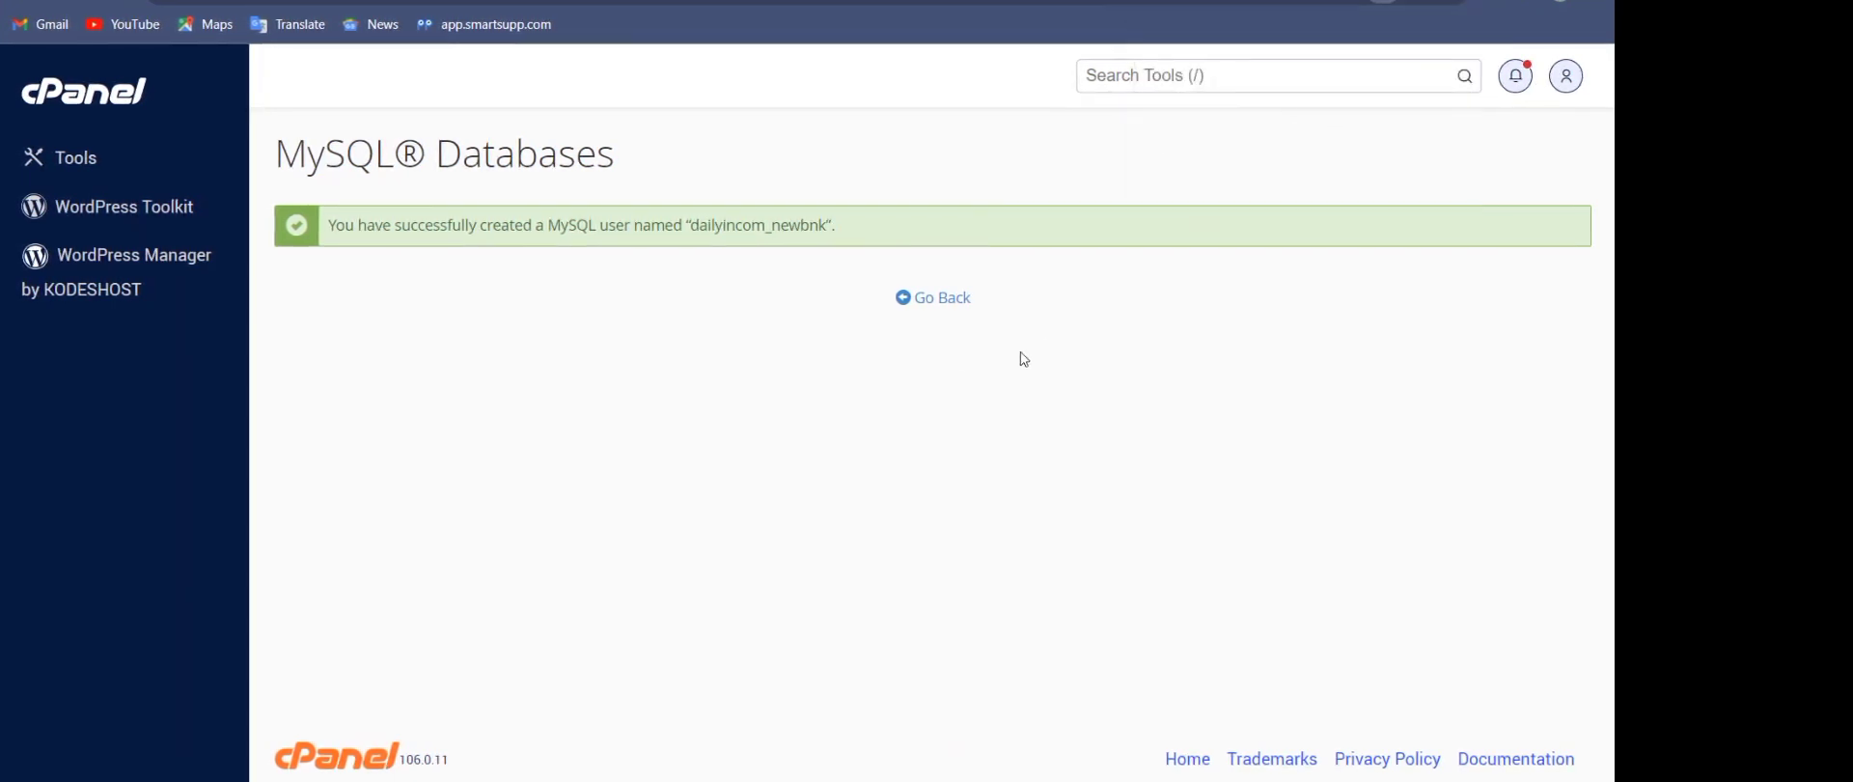
- Add the dailyincom_newbnk user to the dailyincom_newbnk database
{"action": "left_click", "coordinate": [942, 303]}
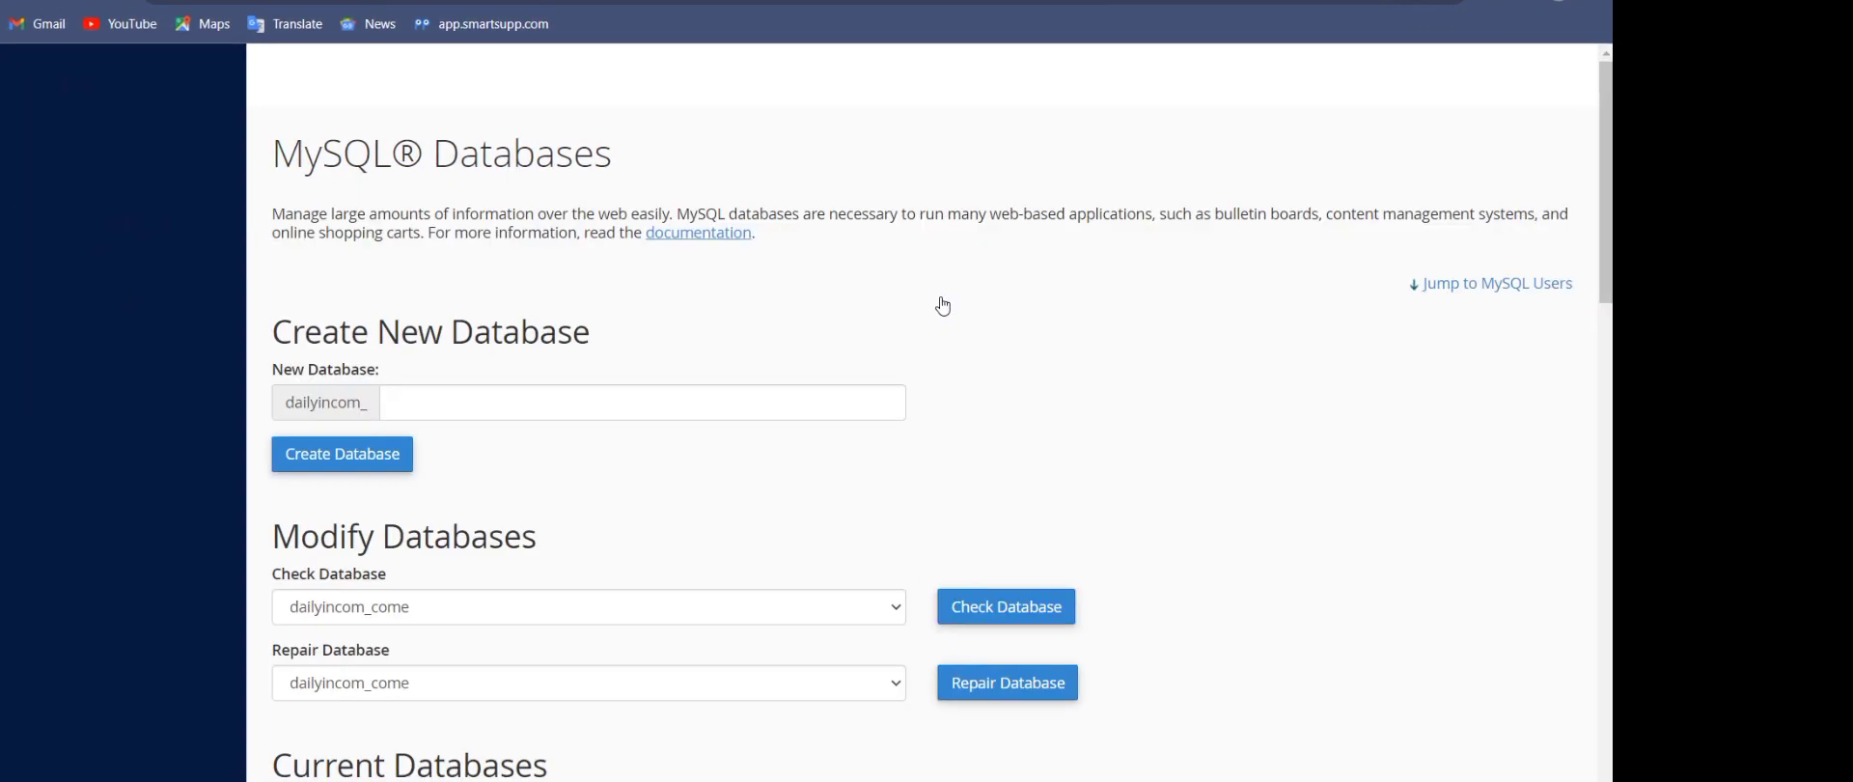
{"action": "scroll", "coordinate": [1611, 381], "scroll_direction": "down", "scroll_amount": 1}
{"action": "scroll", "coordinate": [1610, 381], "scroll_direction": "down", "scroll_amount": 15}
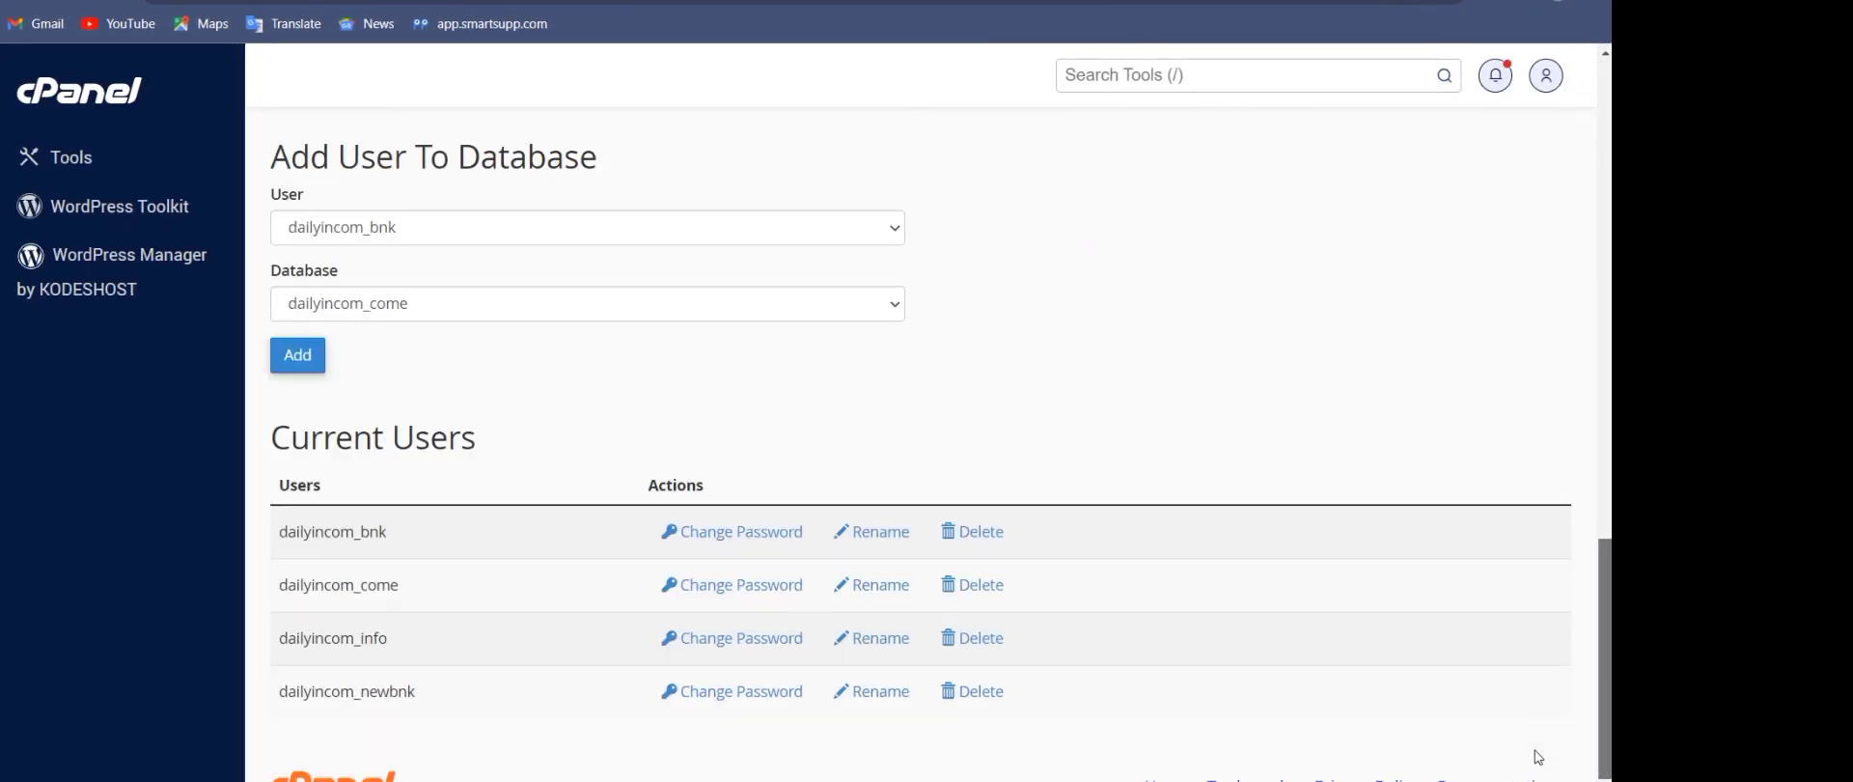
{"action": "left_click", "coordinate": [856, 211]}
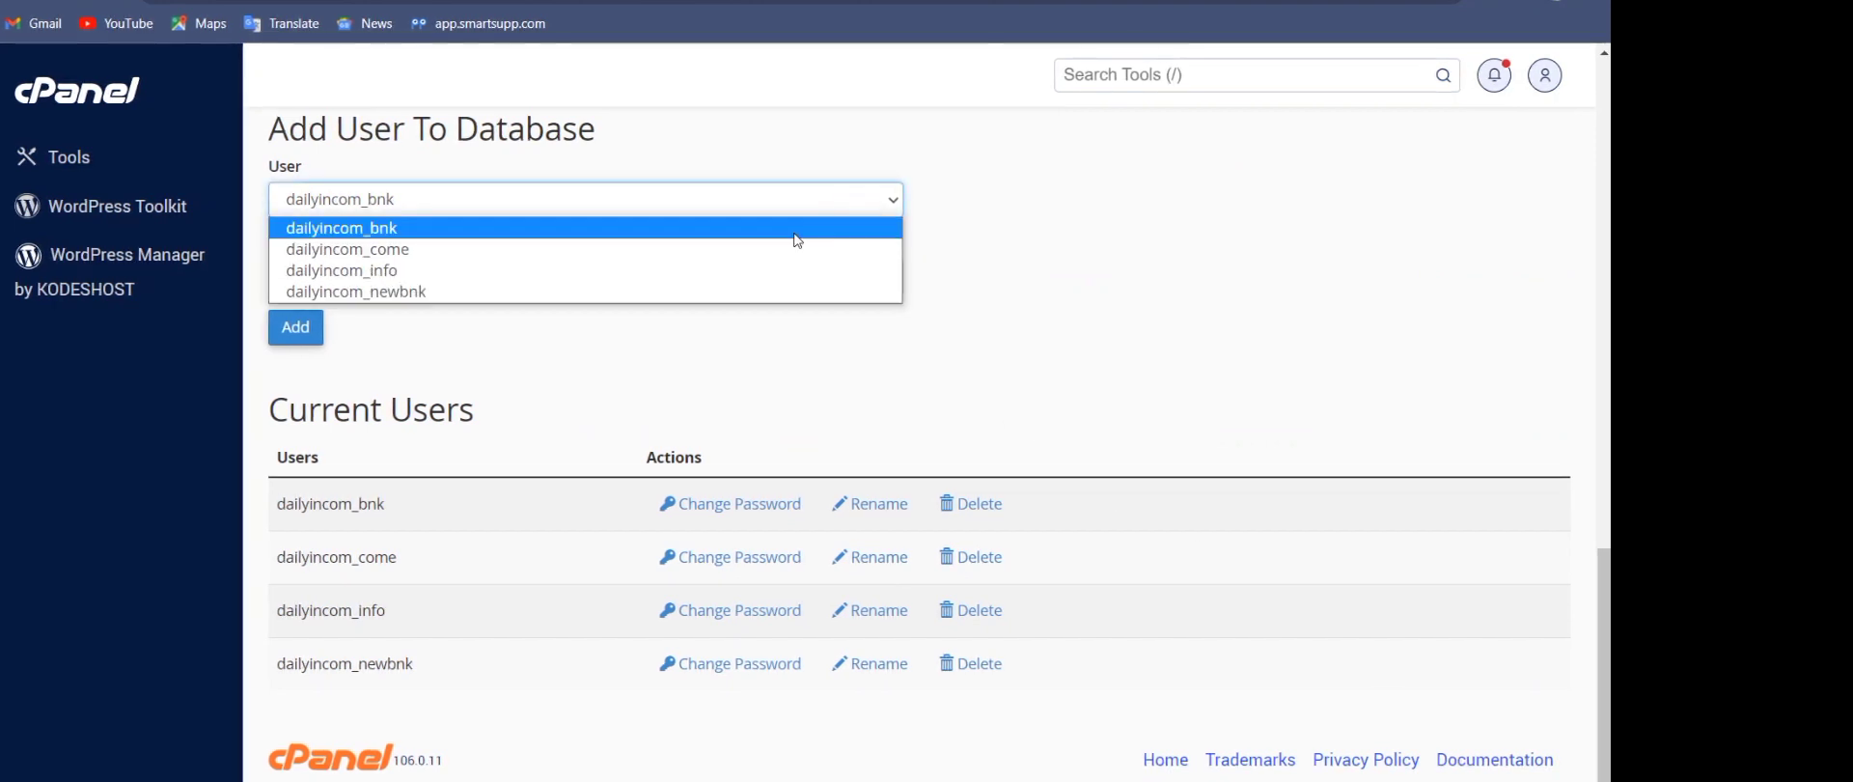
{"action": "left_click", "coordinate": [669, 294]}
{"action": "left_click", "coordinate": [575, 276]}
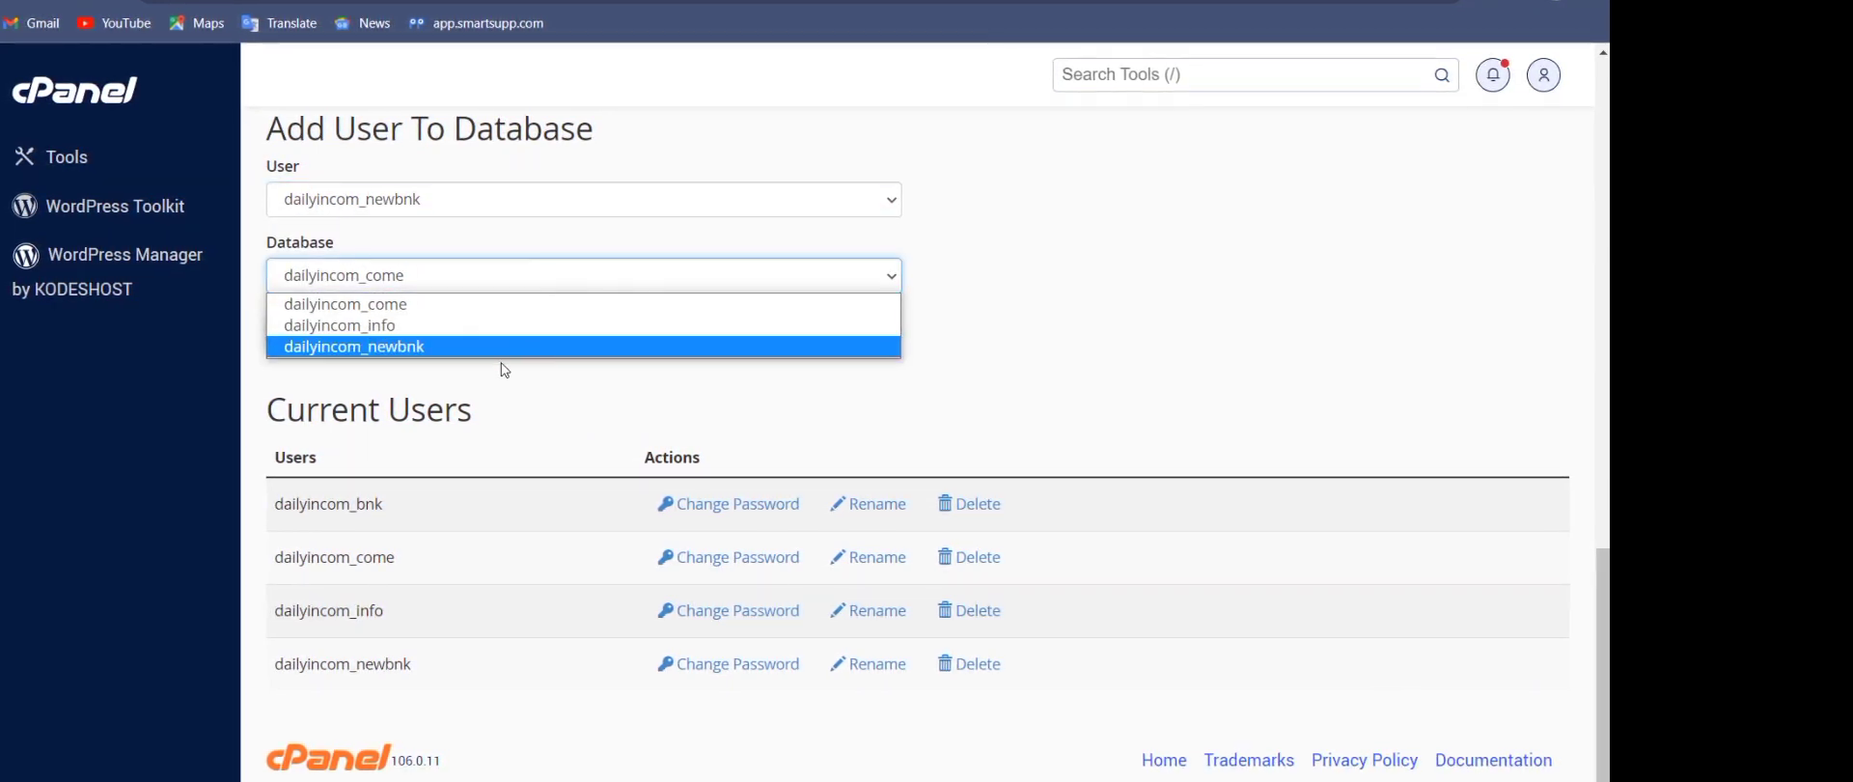
{"action": "left_click", "coordinate": [480, 347]}
{"action": "left_click", "coordinate": [289, 328]}
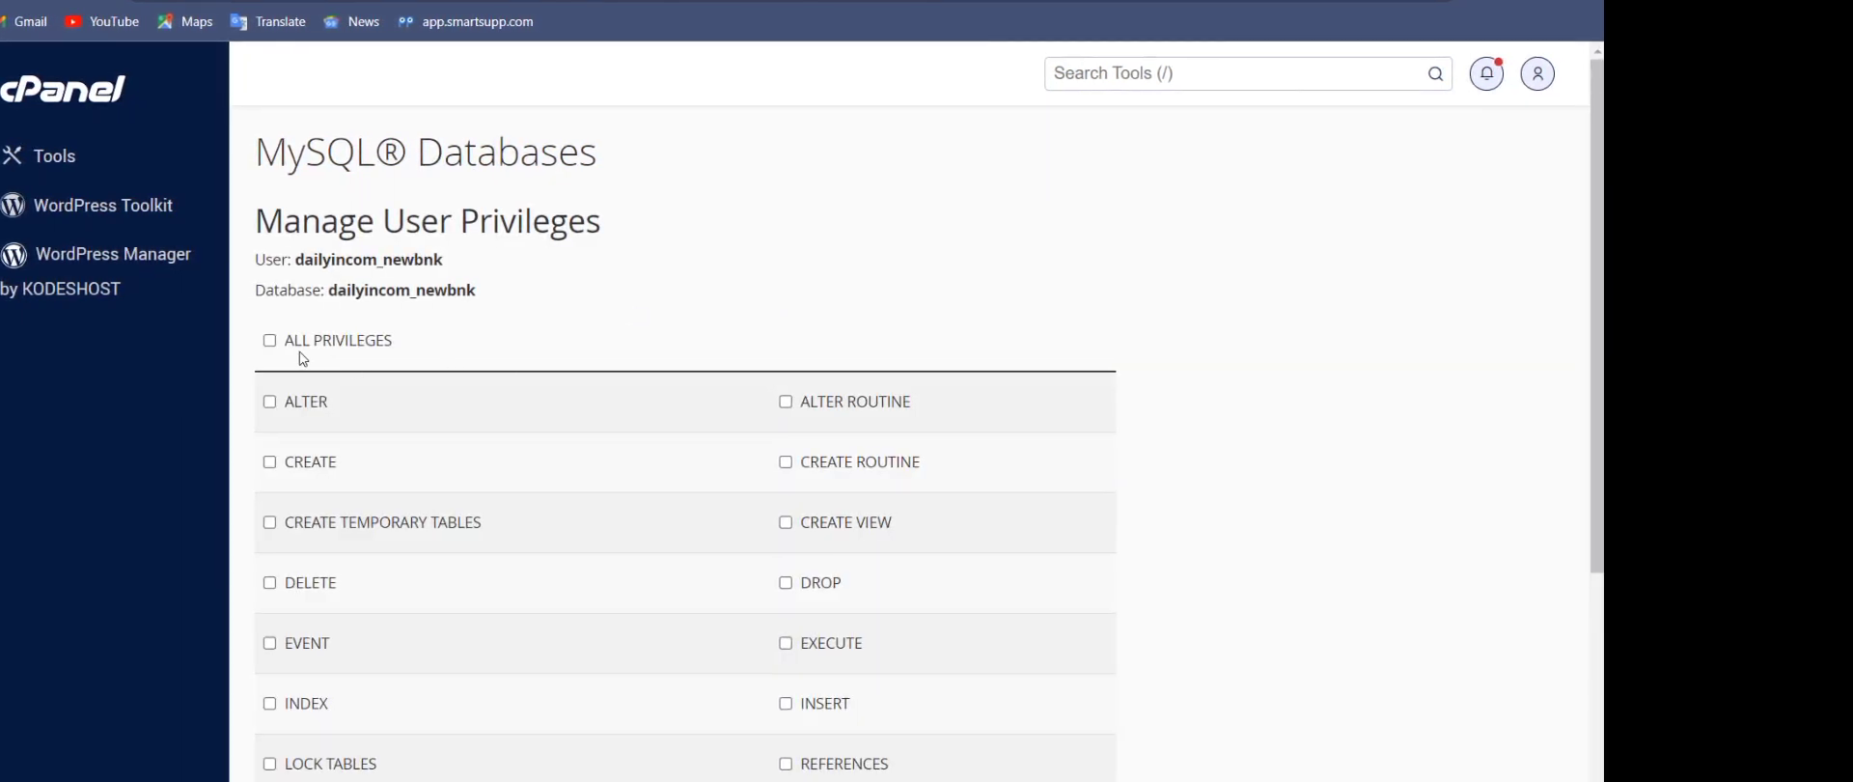
- Grant the newbnk user ALL PRIVILEGES on the newbnk database and save the changes
{"action": "left_click", "coordinate": [270, 341]}
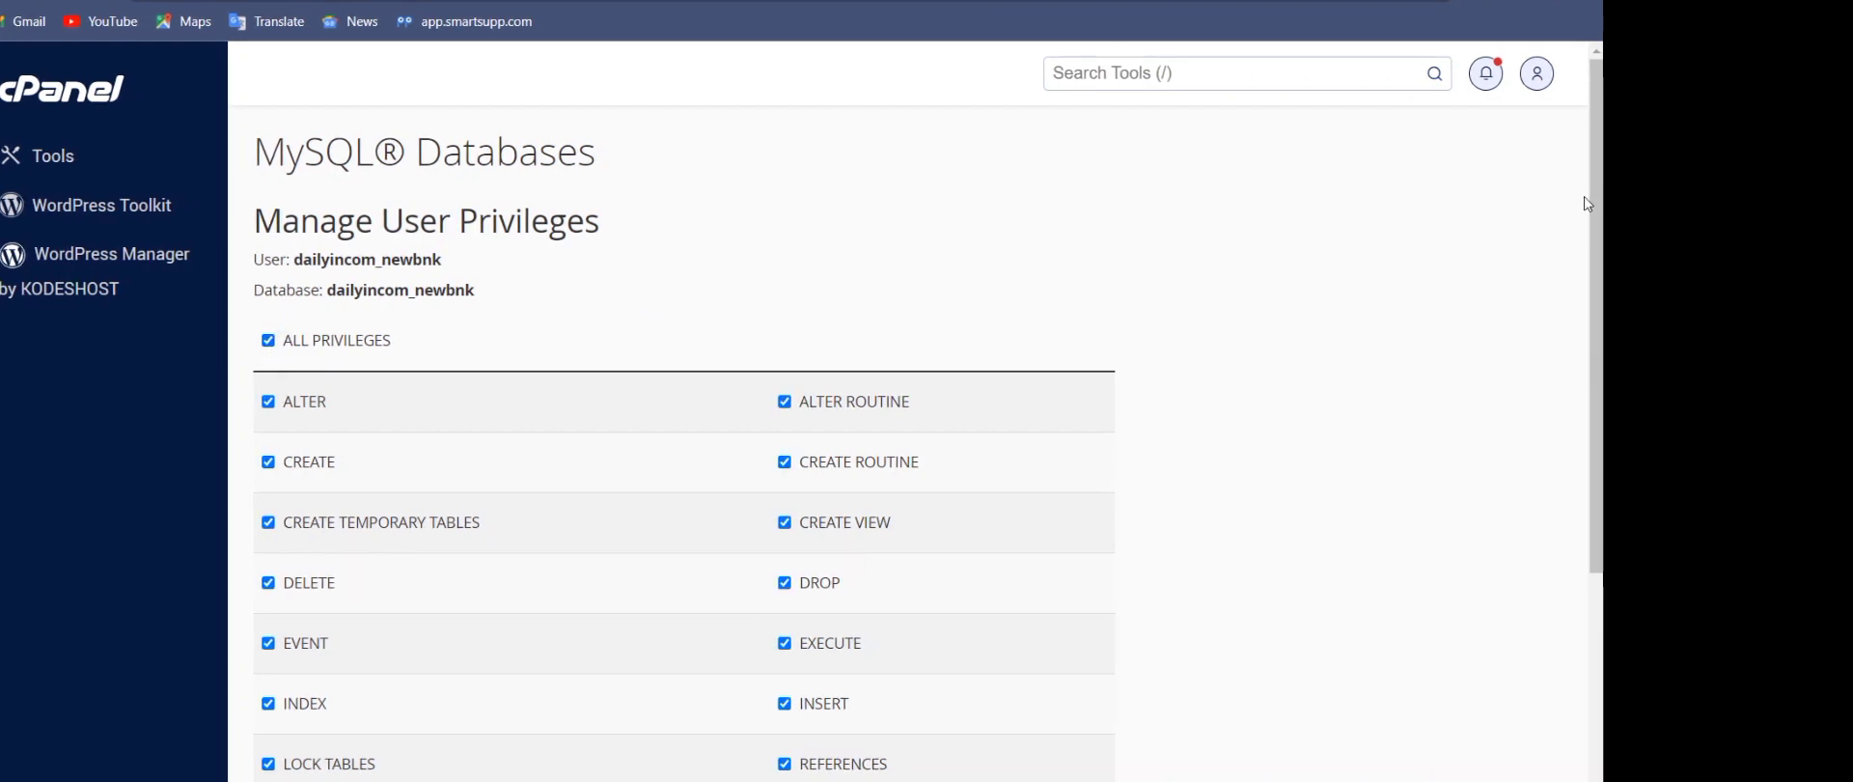
{"action": "scroll", "coordinate": [1590, 257], "scroll_direction": "down", "scroll_amount": 2}
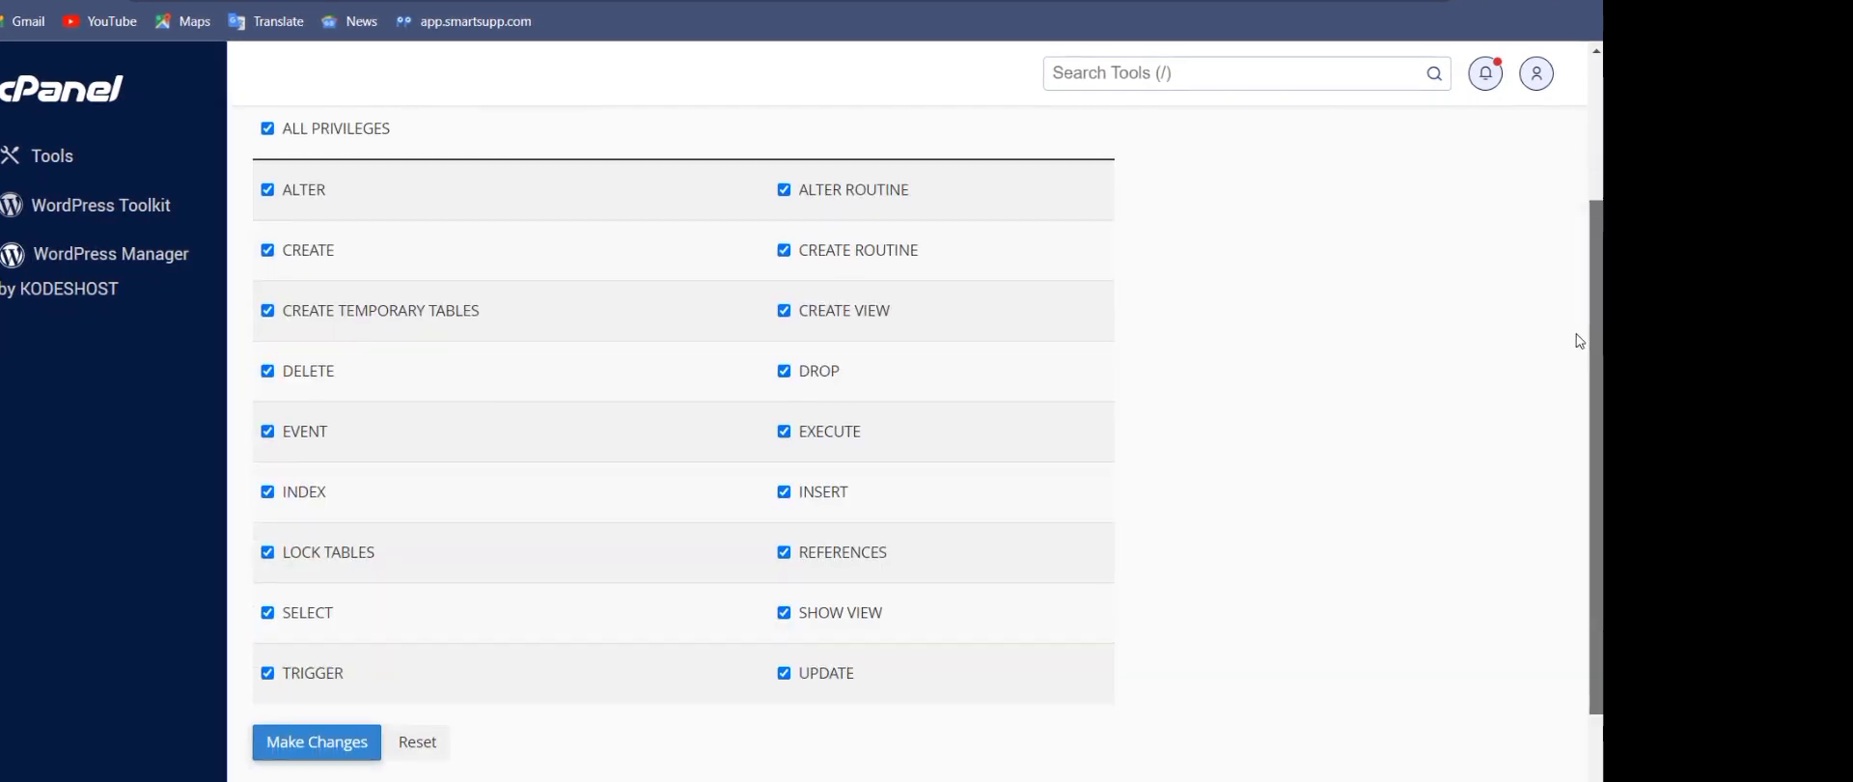
{"action": "left_click", "coordinate": [349, 747]}
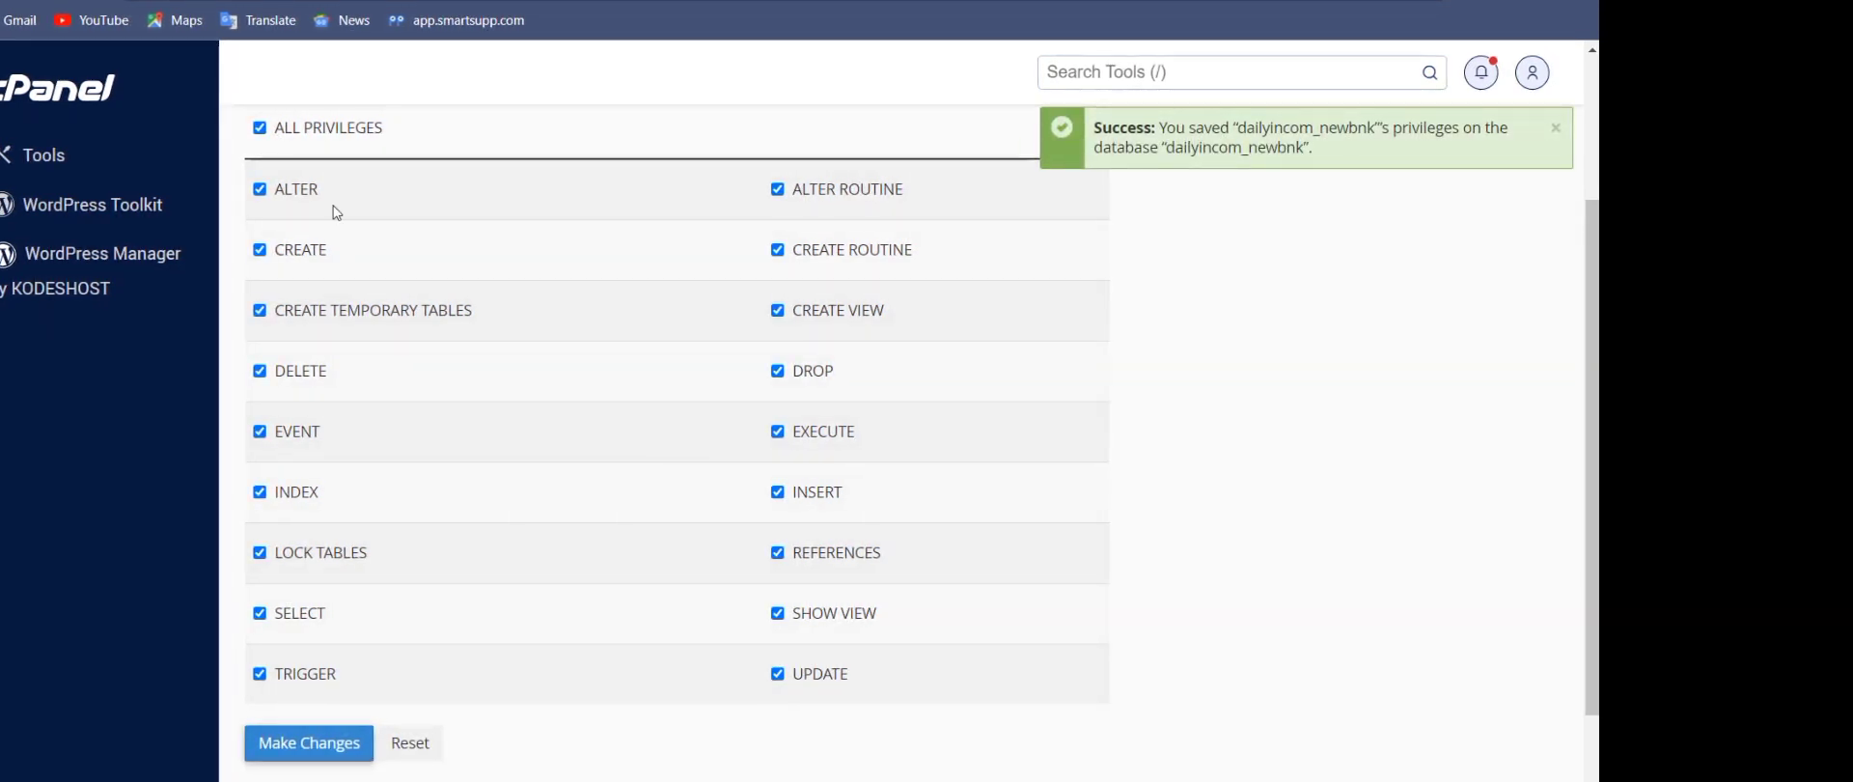
{"action": "left_click", "coordinate": [40, 168]}
- Open File Manager from the Files section of the cPanel Tools page
{"action": "left_click", "coordinate": [1187, 2]}
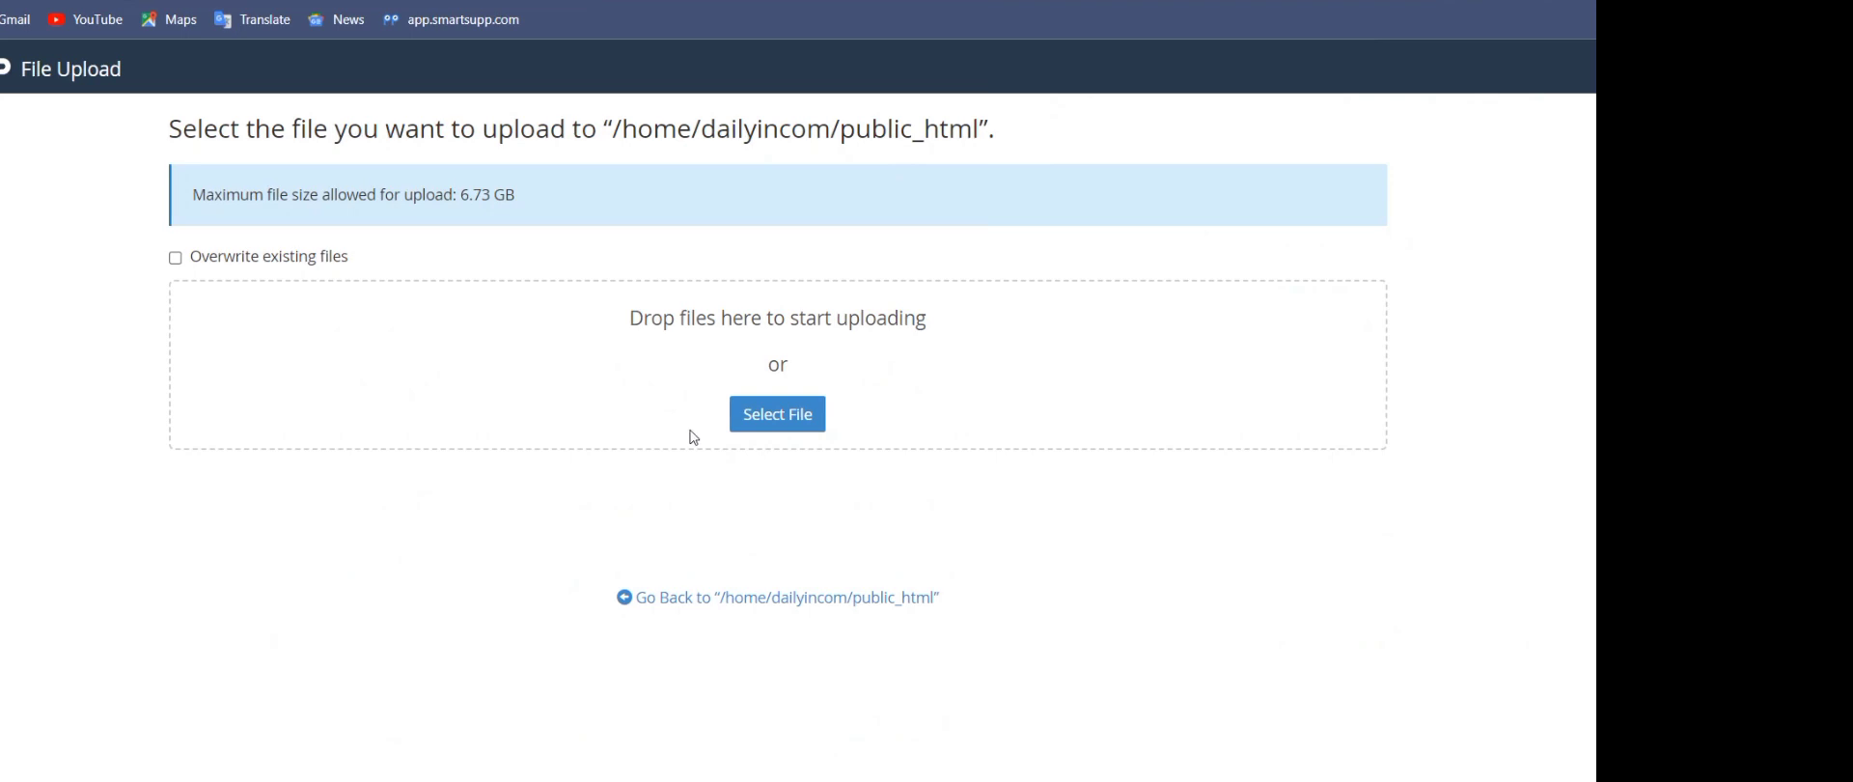
{"action": "left_click", "coordinate": [741, 425]}
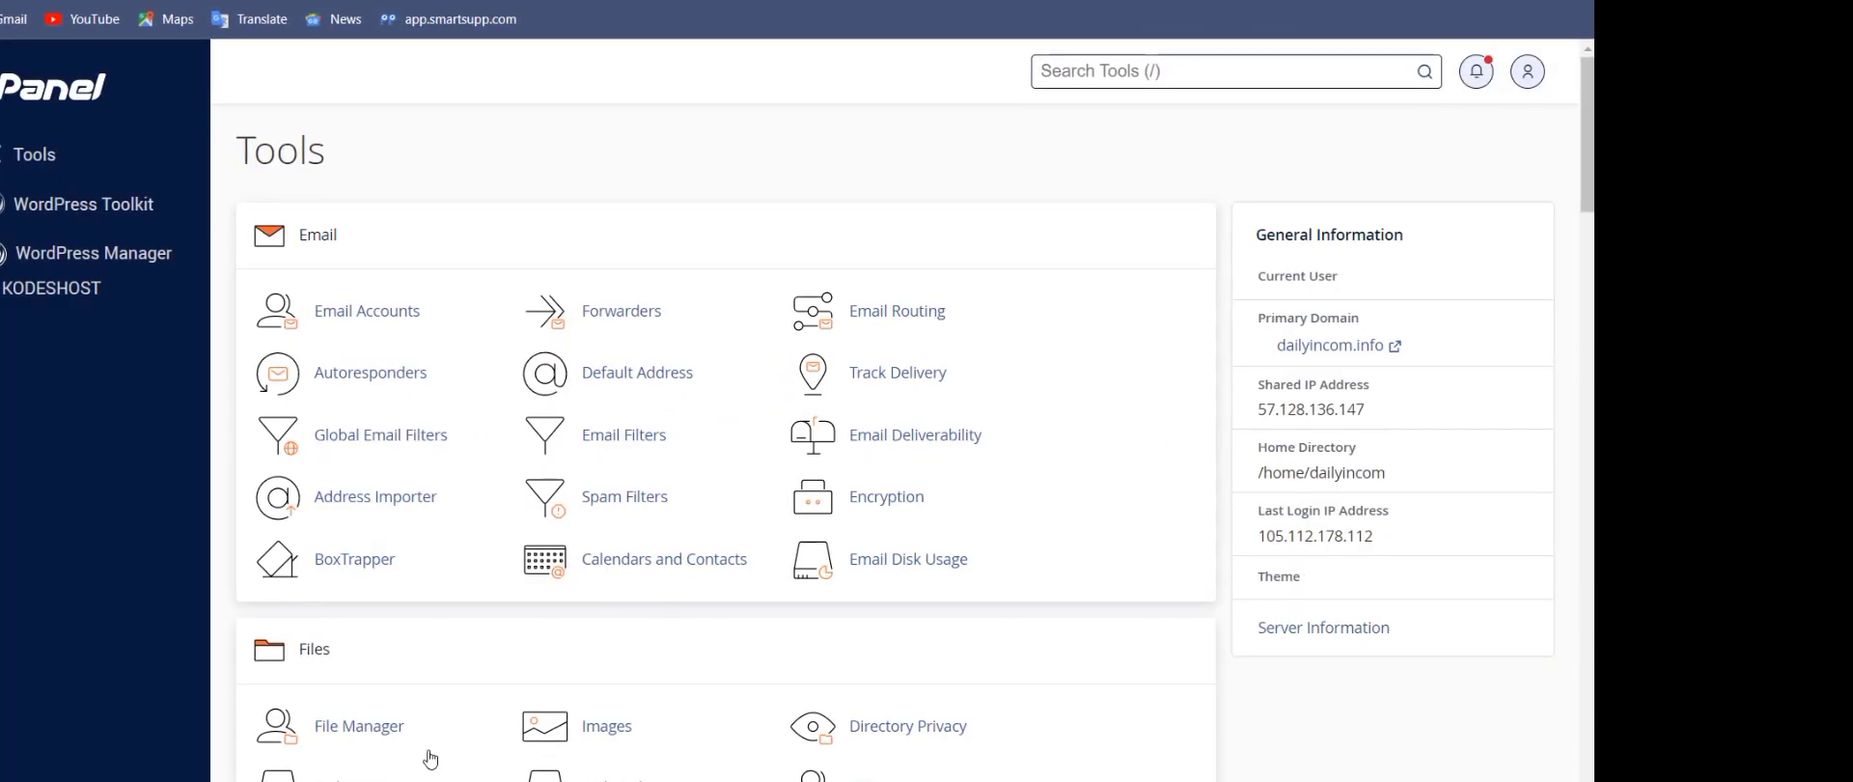
{"action": "left_click", "coordinate": [339, 725]}
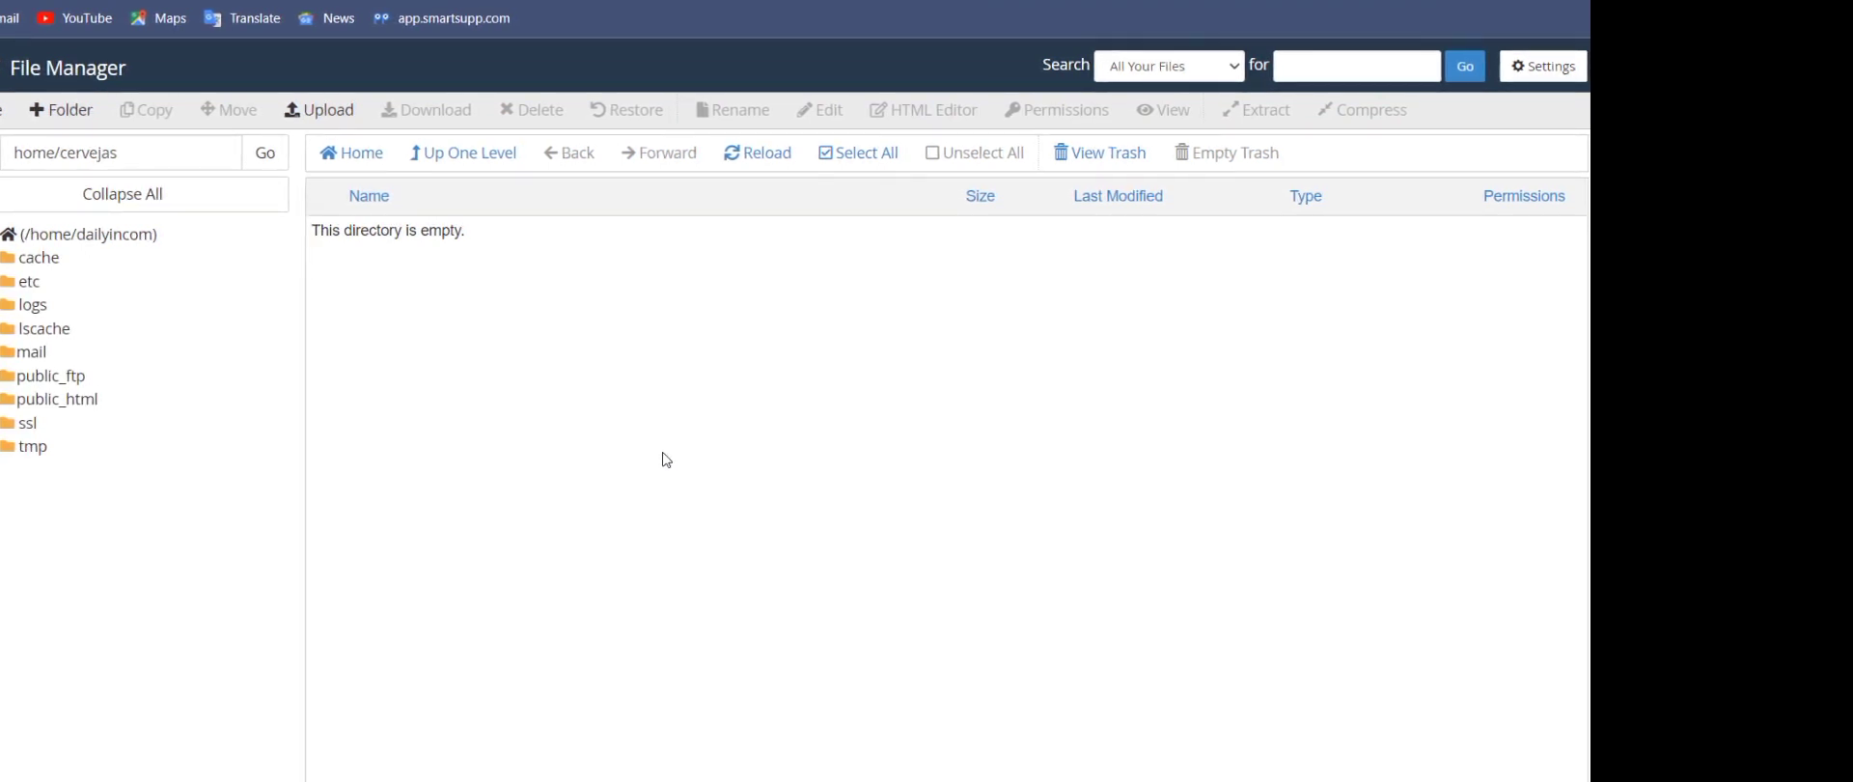
- Select the public_html folder and go to its Upload page
{"action": "left_click", "coordinate": [49, 404]}
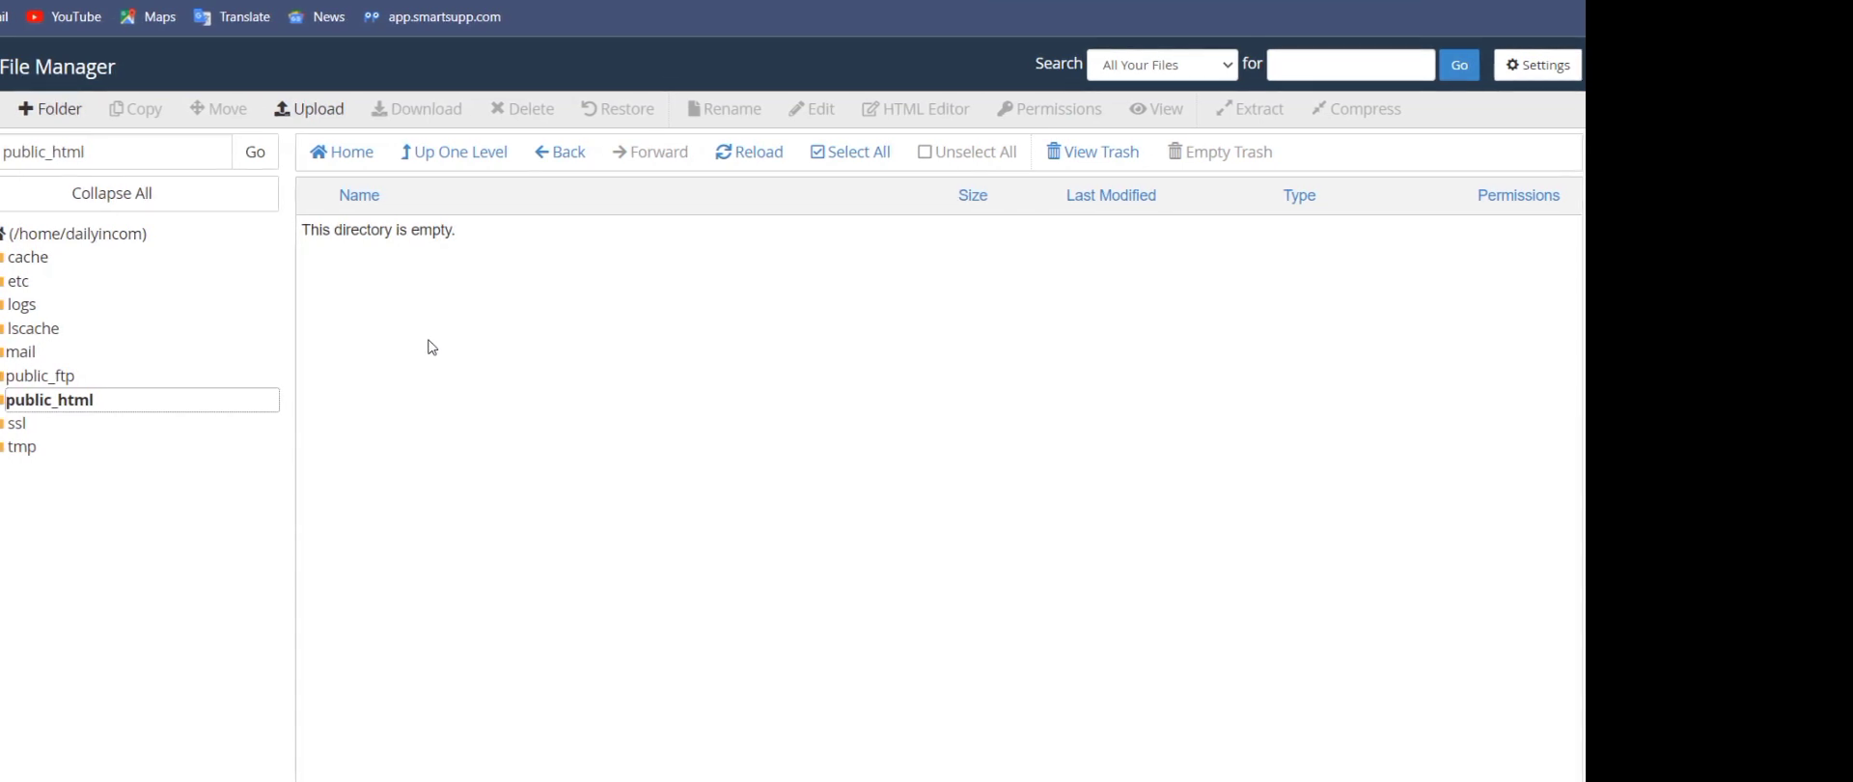
{"action": "left_click", "coordinate": [333, 106]}
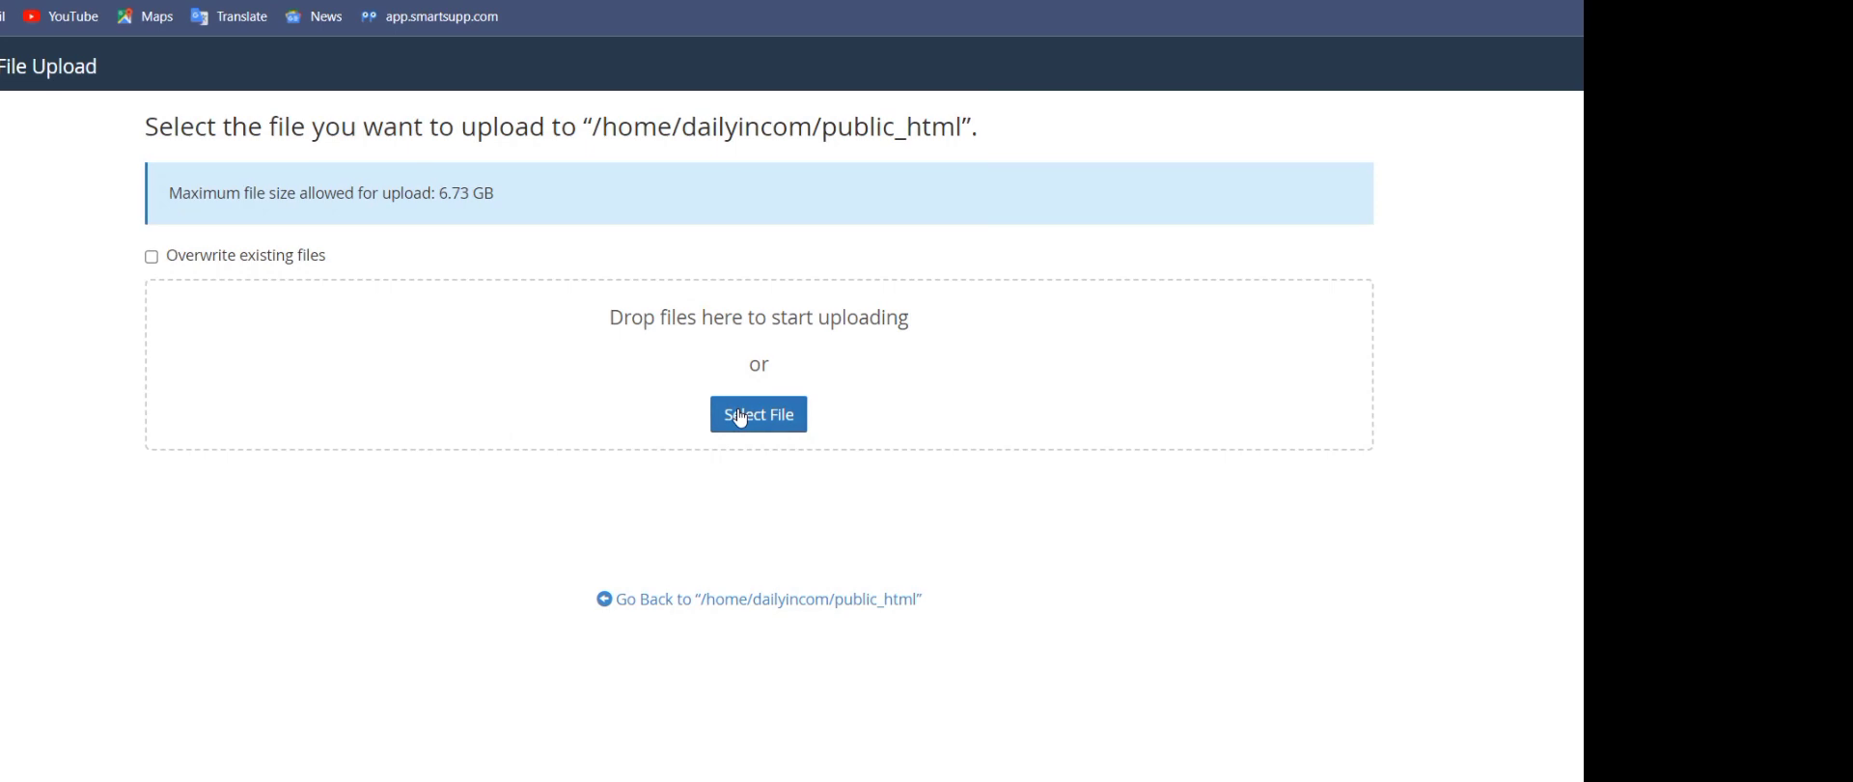
- Upload kristbank.zip (142.19 MB) to public_html, then return to the database list tab
{"action": "left_click", "coordinate": [740, 418]}
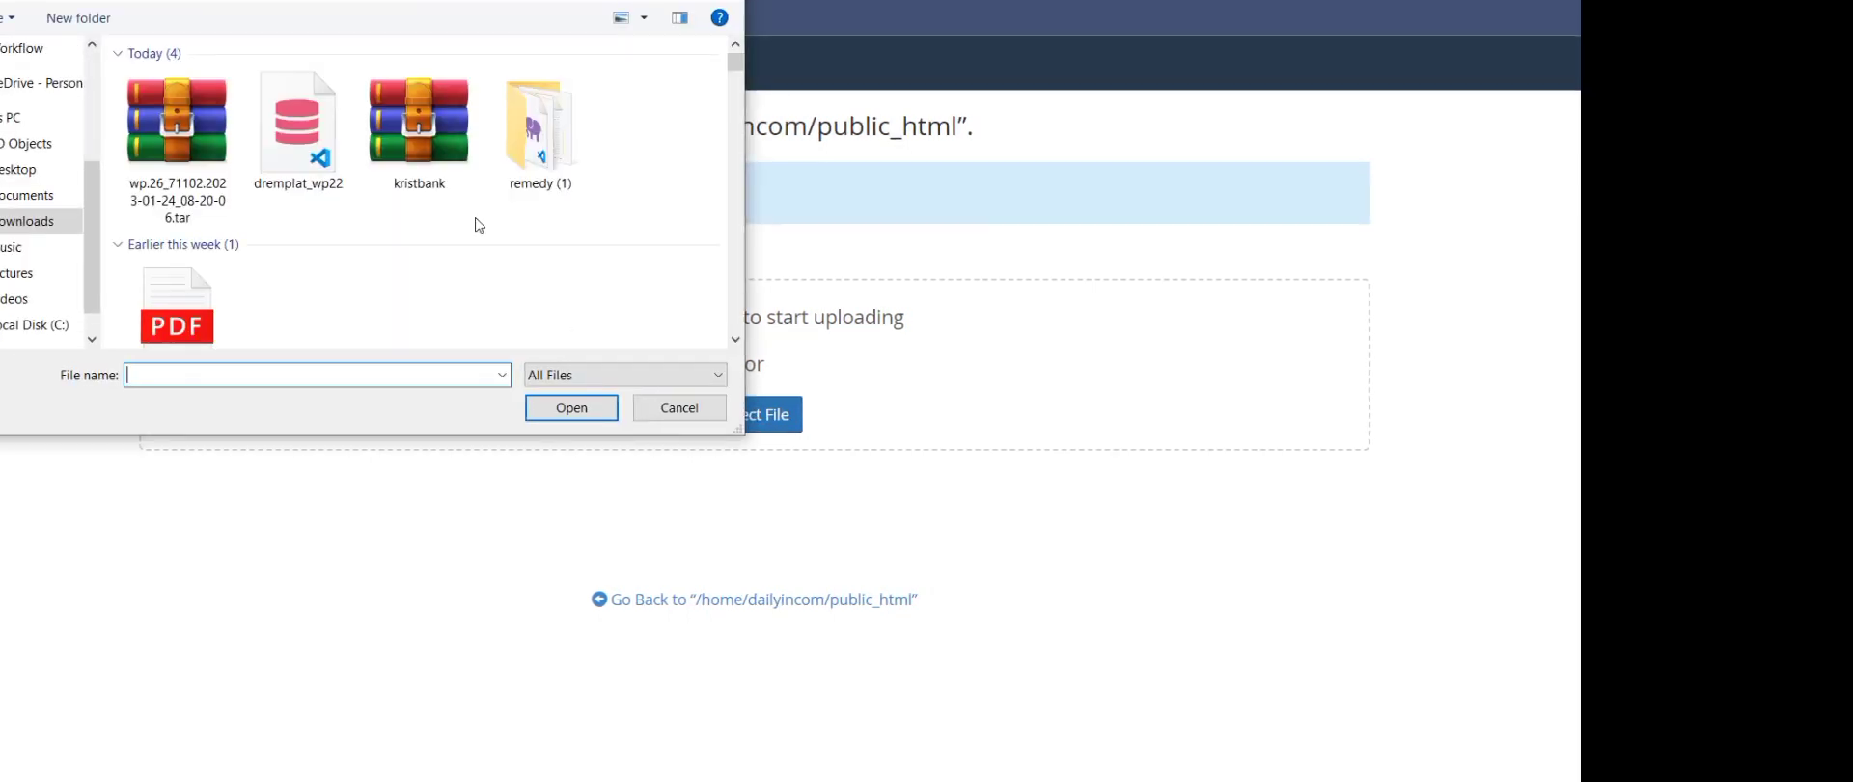
{"action": "left_click", "coordinate": [421, 145]}
{"action": "left_click", "coordinate": [553, 410]}
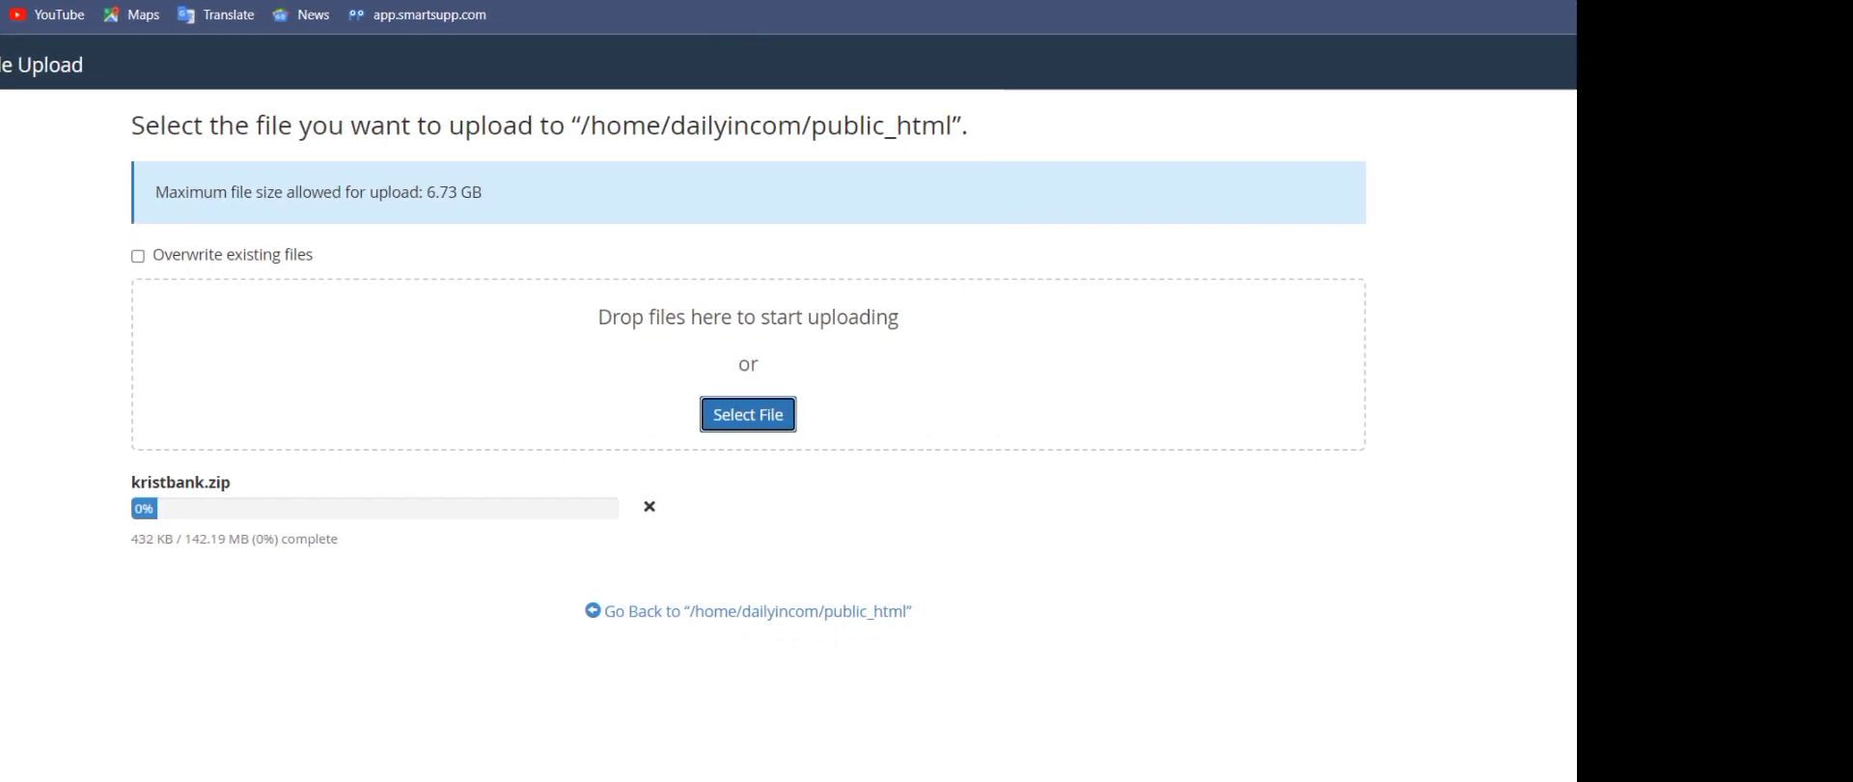
{"action": "mouse_move", "coordinate": [753, 0]}
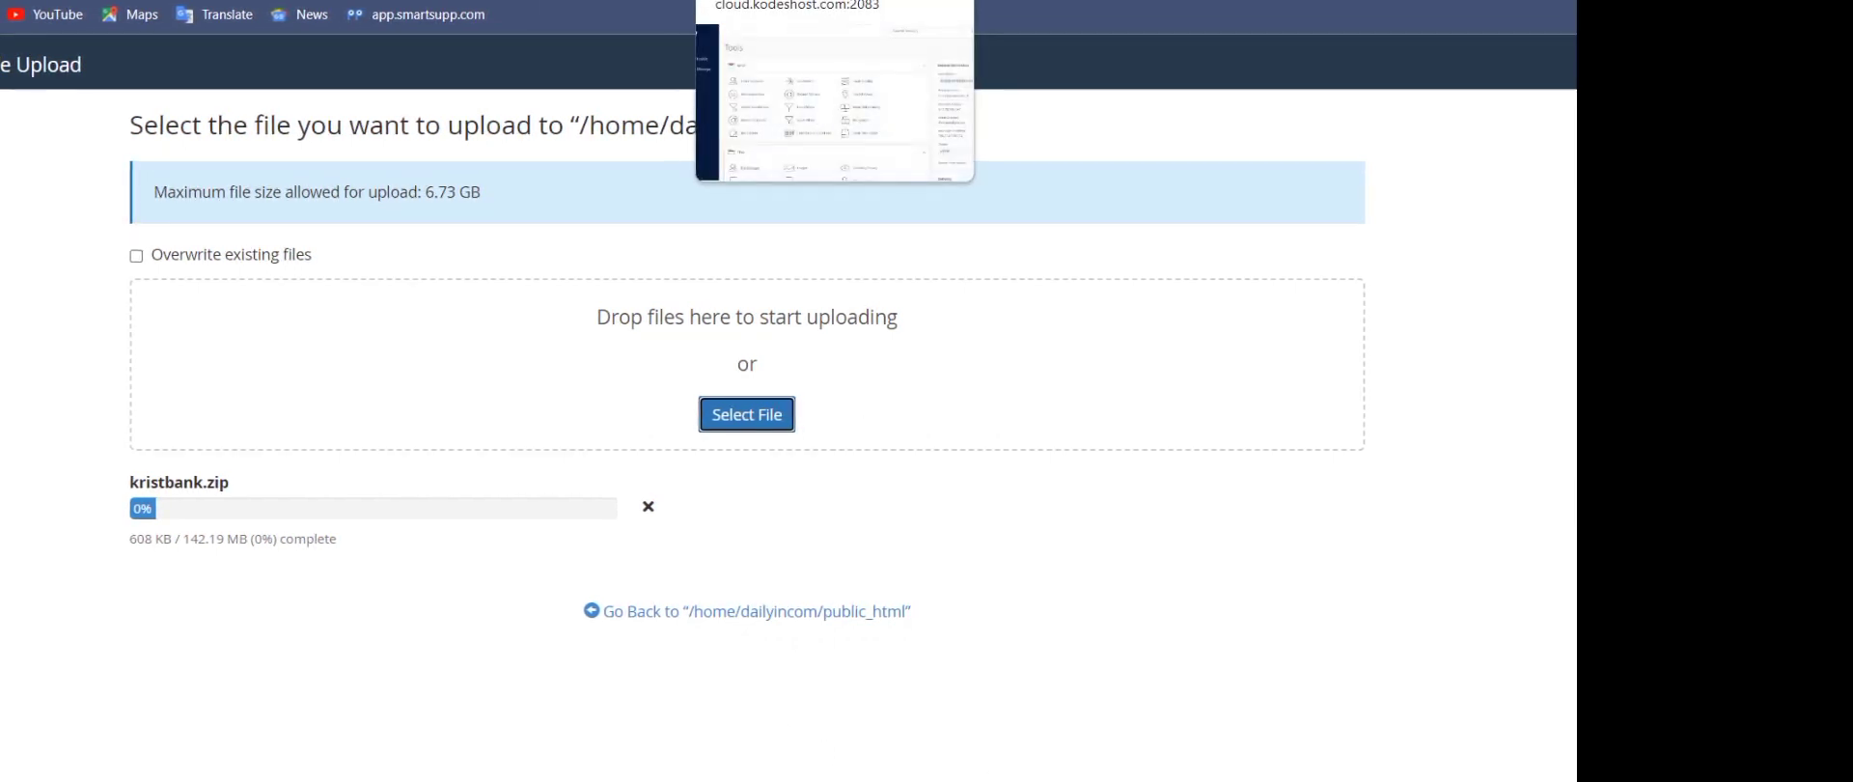
{"action": "left_click", "coordinate": [752, 0]}
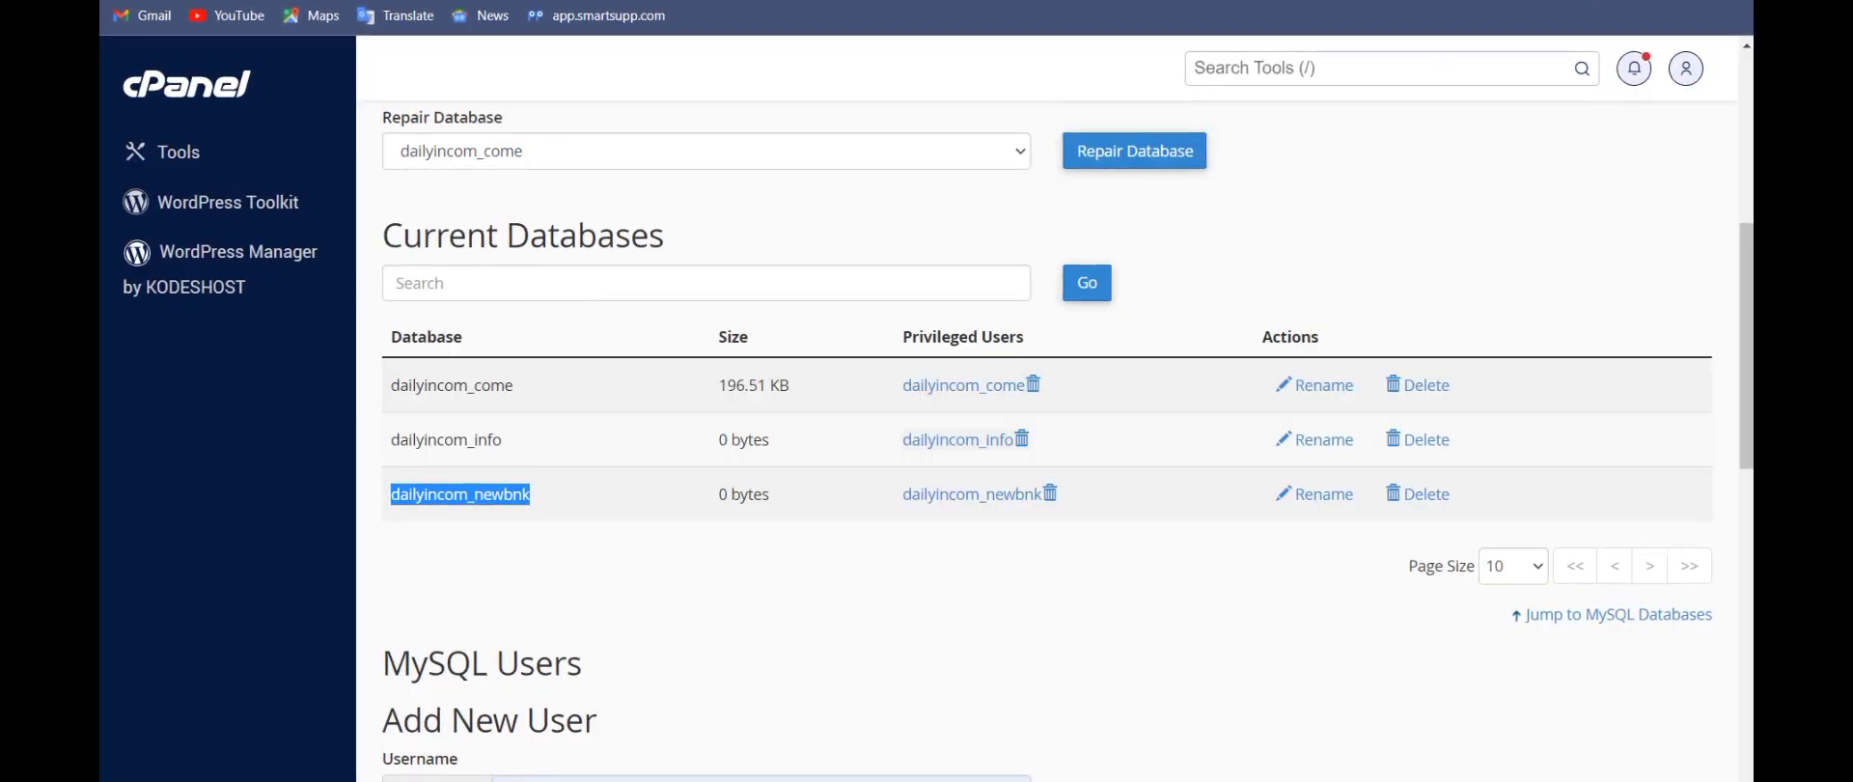
- Scroll the MySQL Databases page, then return to File Manager showing kristbank.zip in public_html
{"action": "scroll", "coordinate": [1652, 630], "scroll_direction": "down", "scroll_amount": 2}
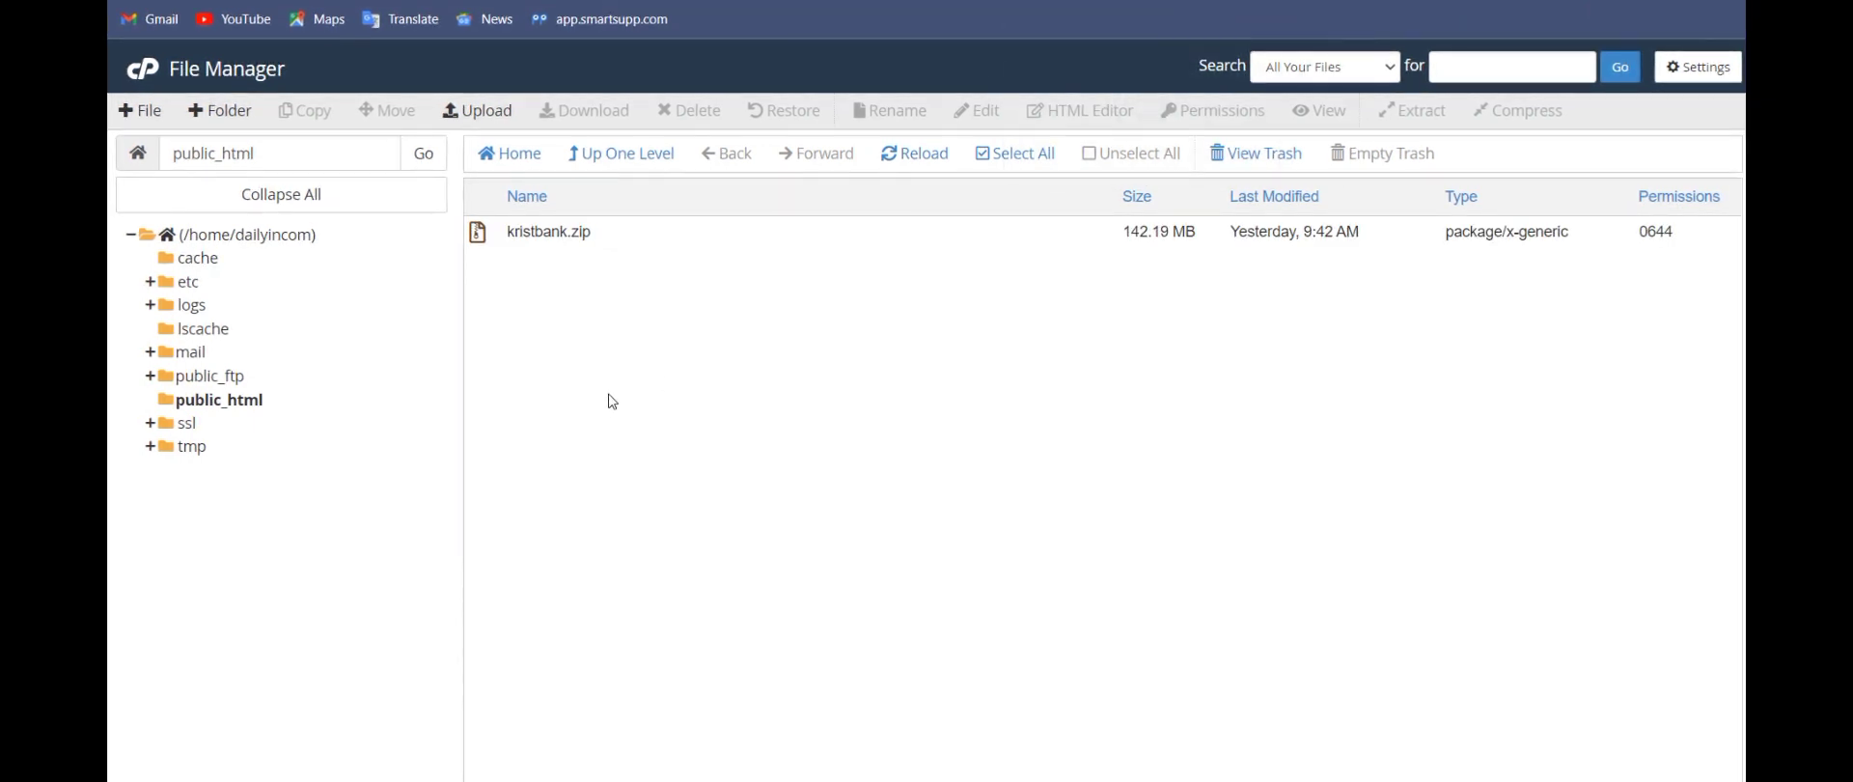
- Extract kristbank.zip into public_html and close the extraction results
{"action": "left_click", "coordinate": [617, 243]}
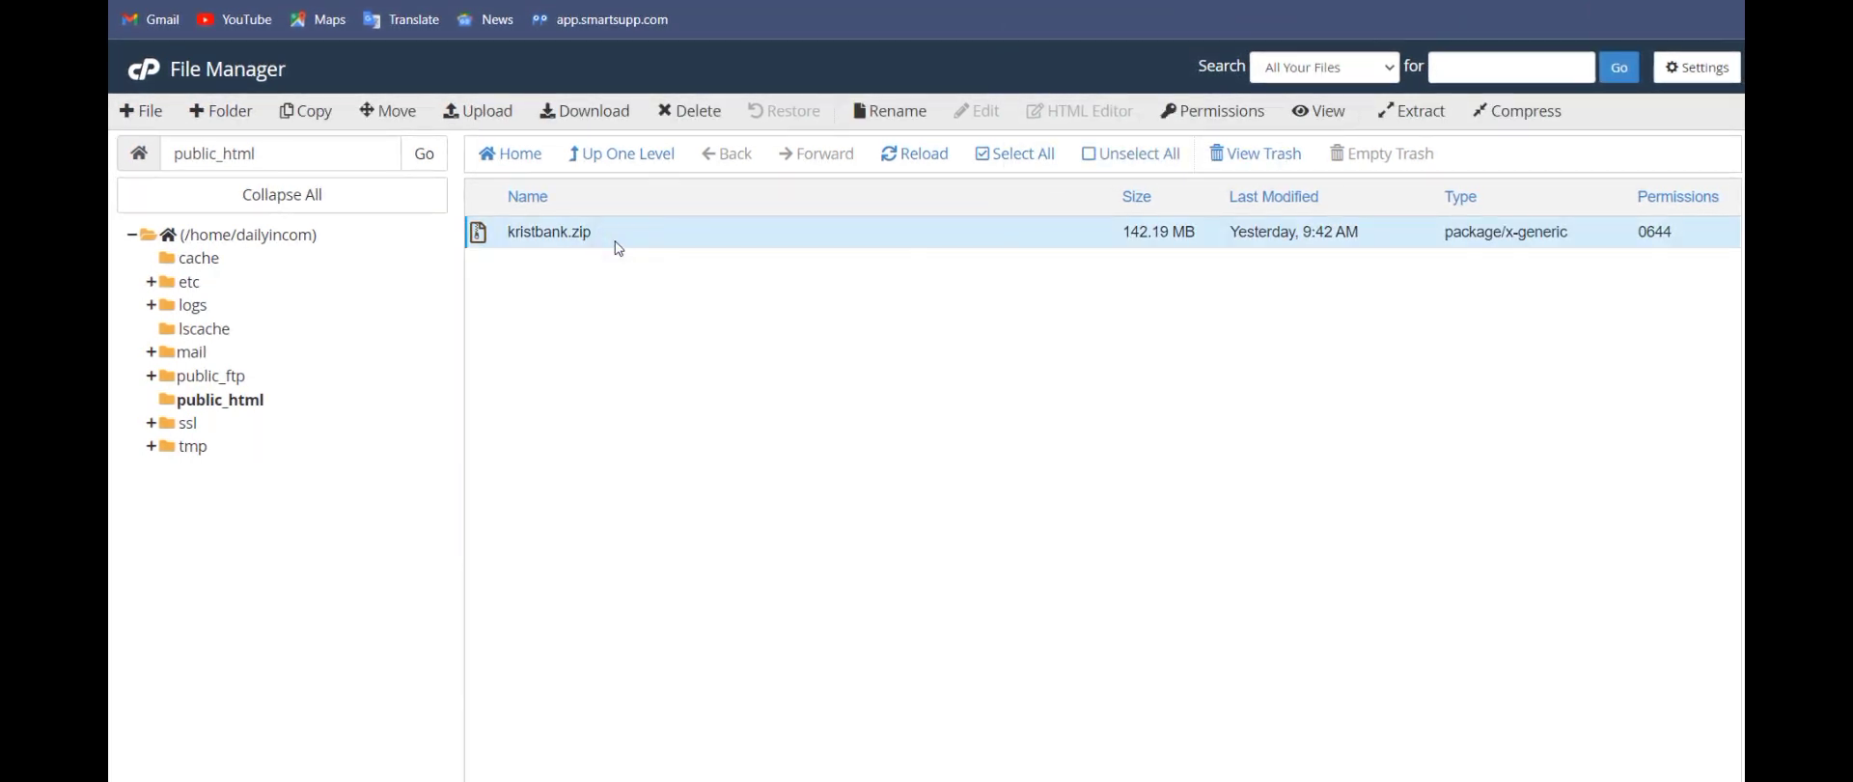
{"action": "left_click", "coordinate": [1420, 116]}
{"action": "left_click", "coordinate": [1108, 530]}
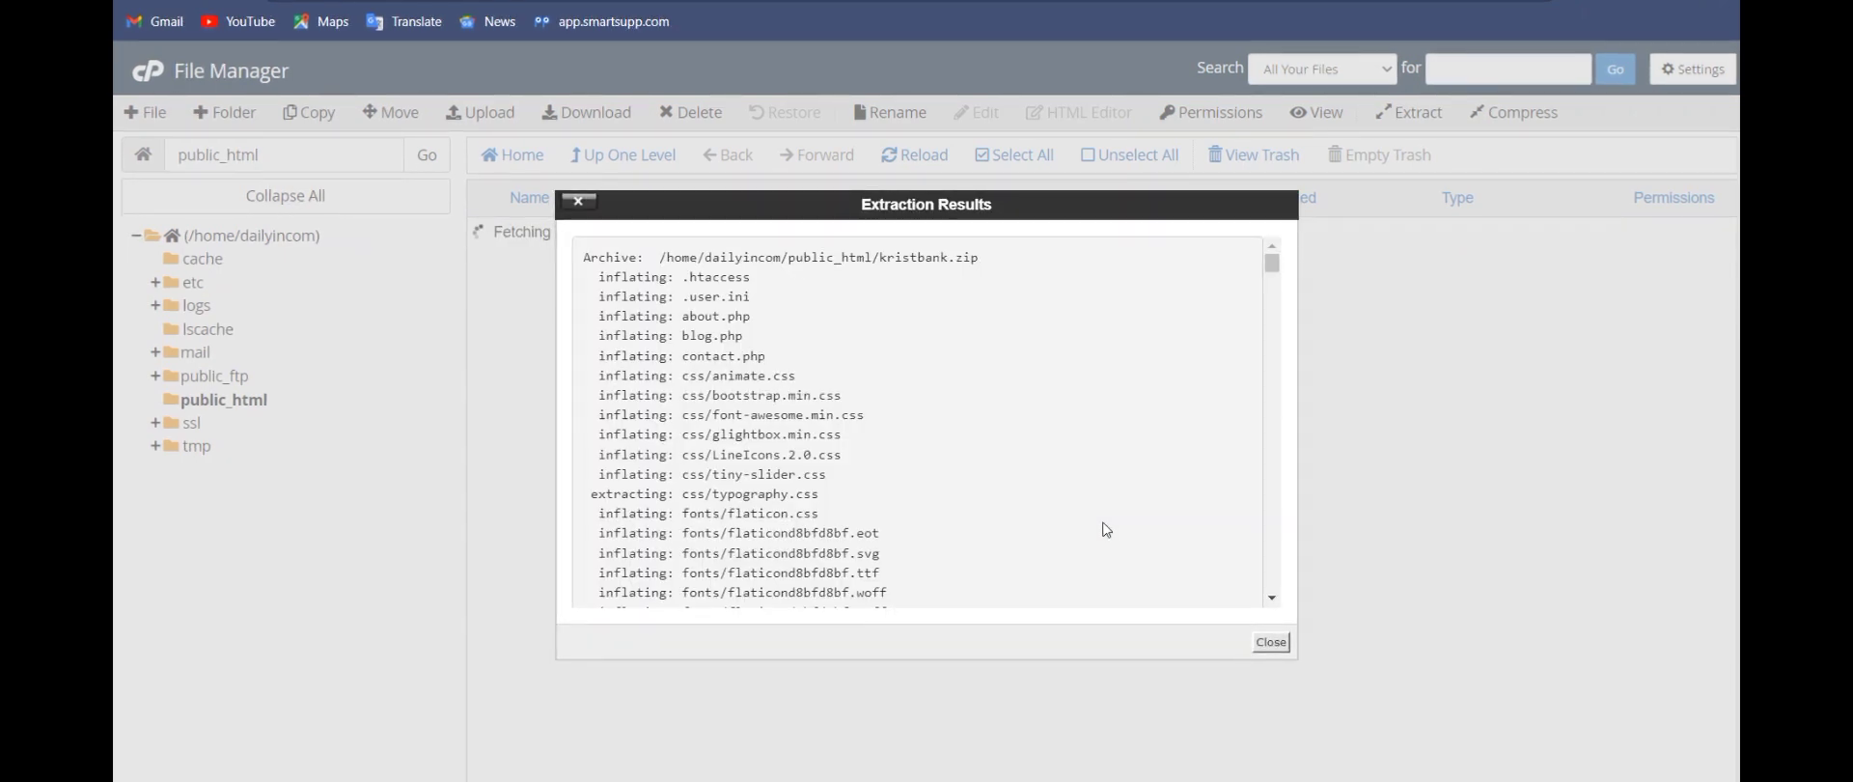
{"action": "left_click", "coordinate": [1269, 642]}
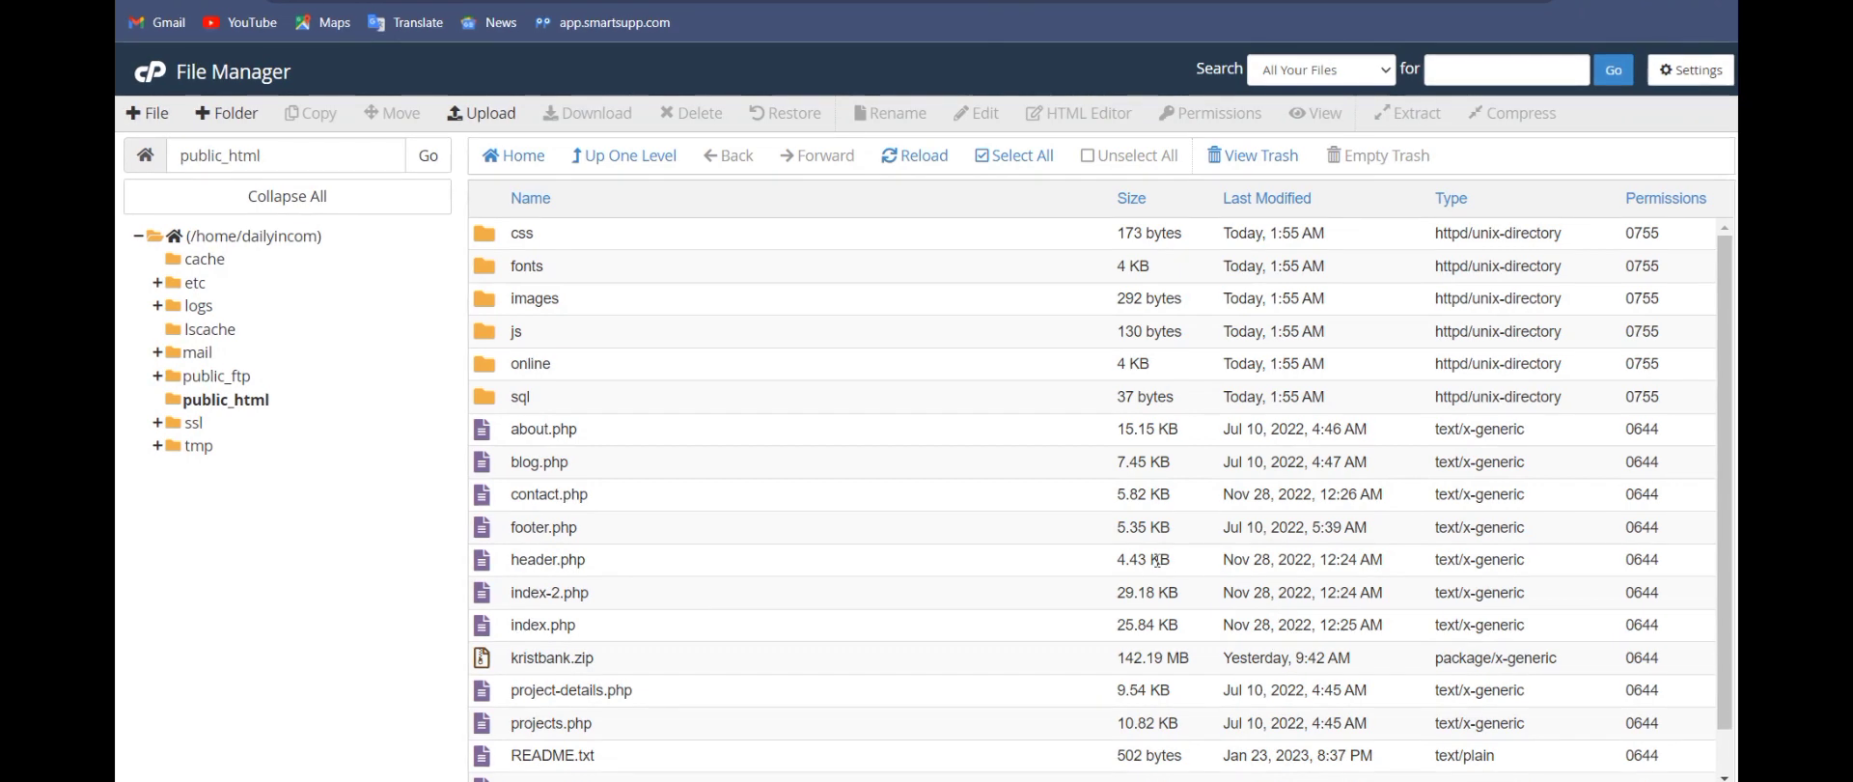
- Check the sql folder for investmentoweath_db.sql, then go back up to public_html
{"action": "double_click", "coordinate": [855, 404]}
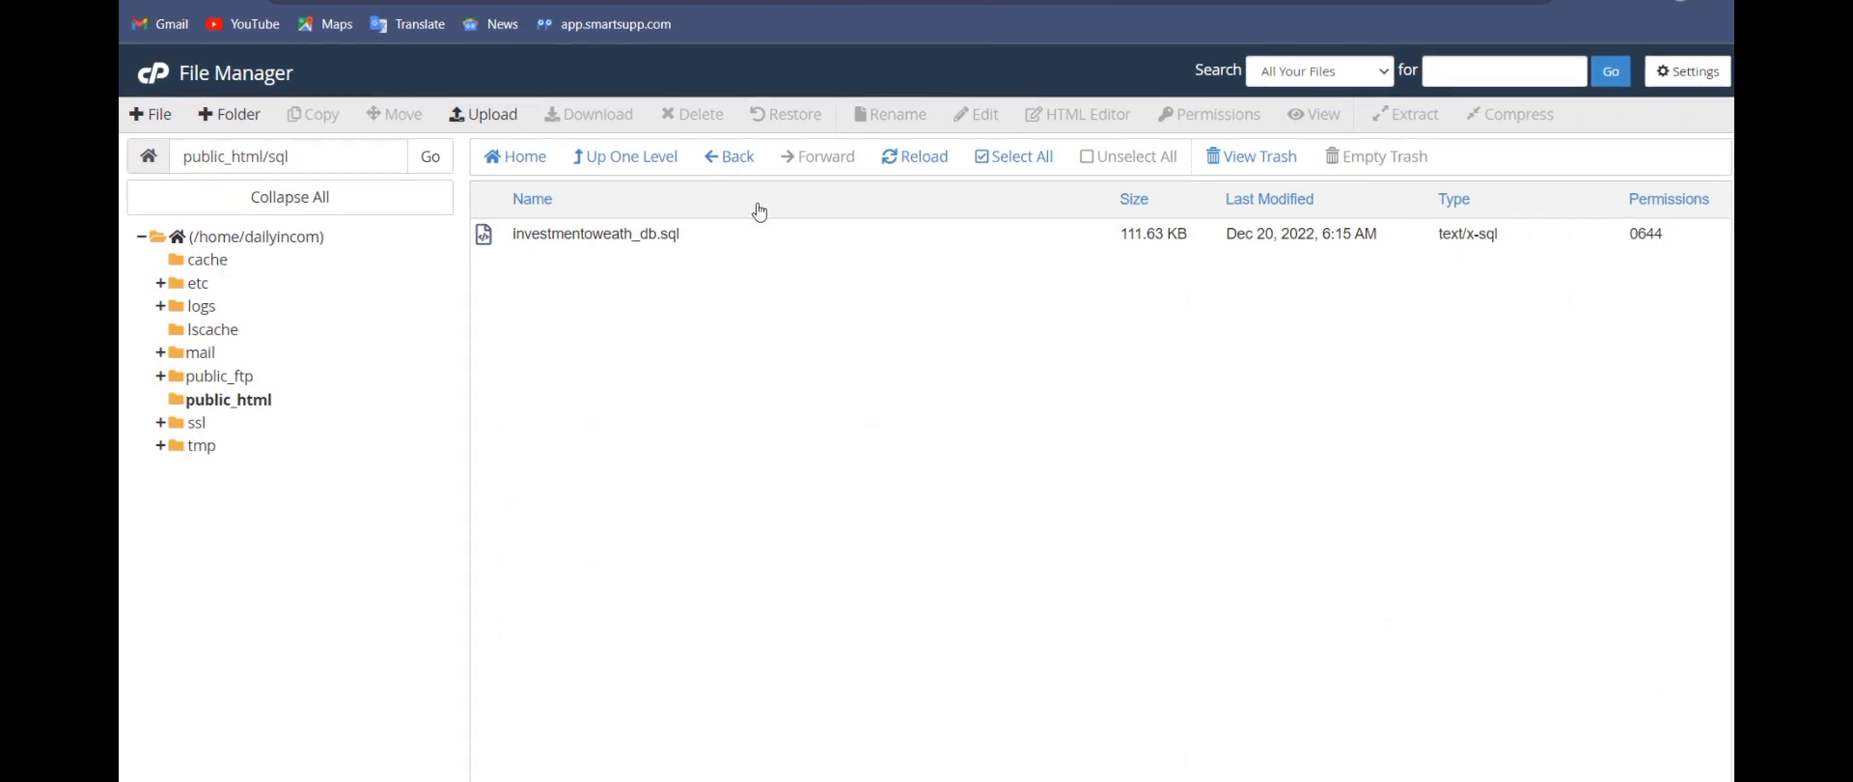
{"action": "left_click", "coordinate": [652, 166]}
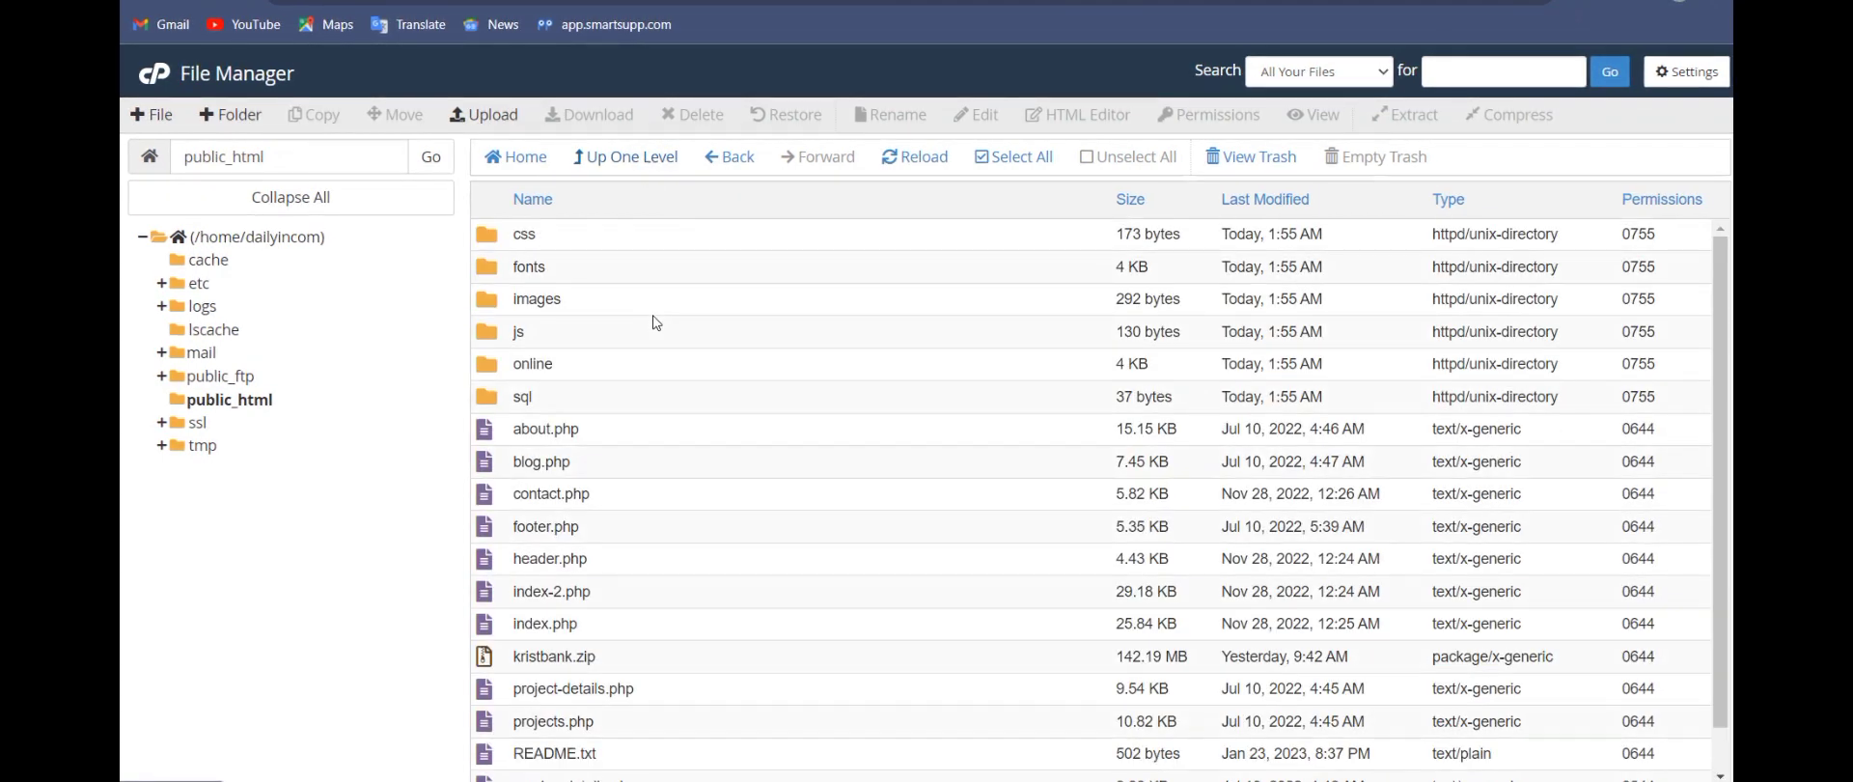
{"action": "double_click", "coordinate": [596, 397]}
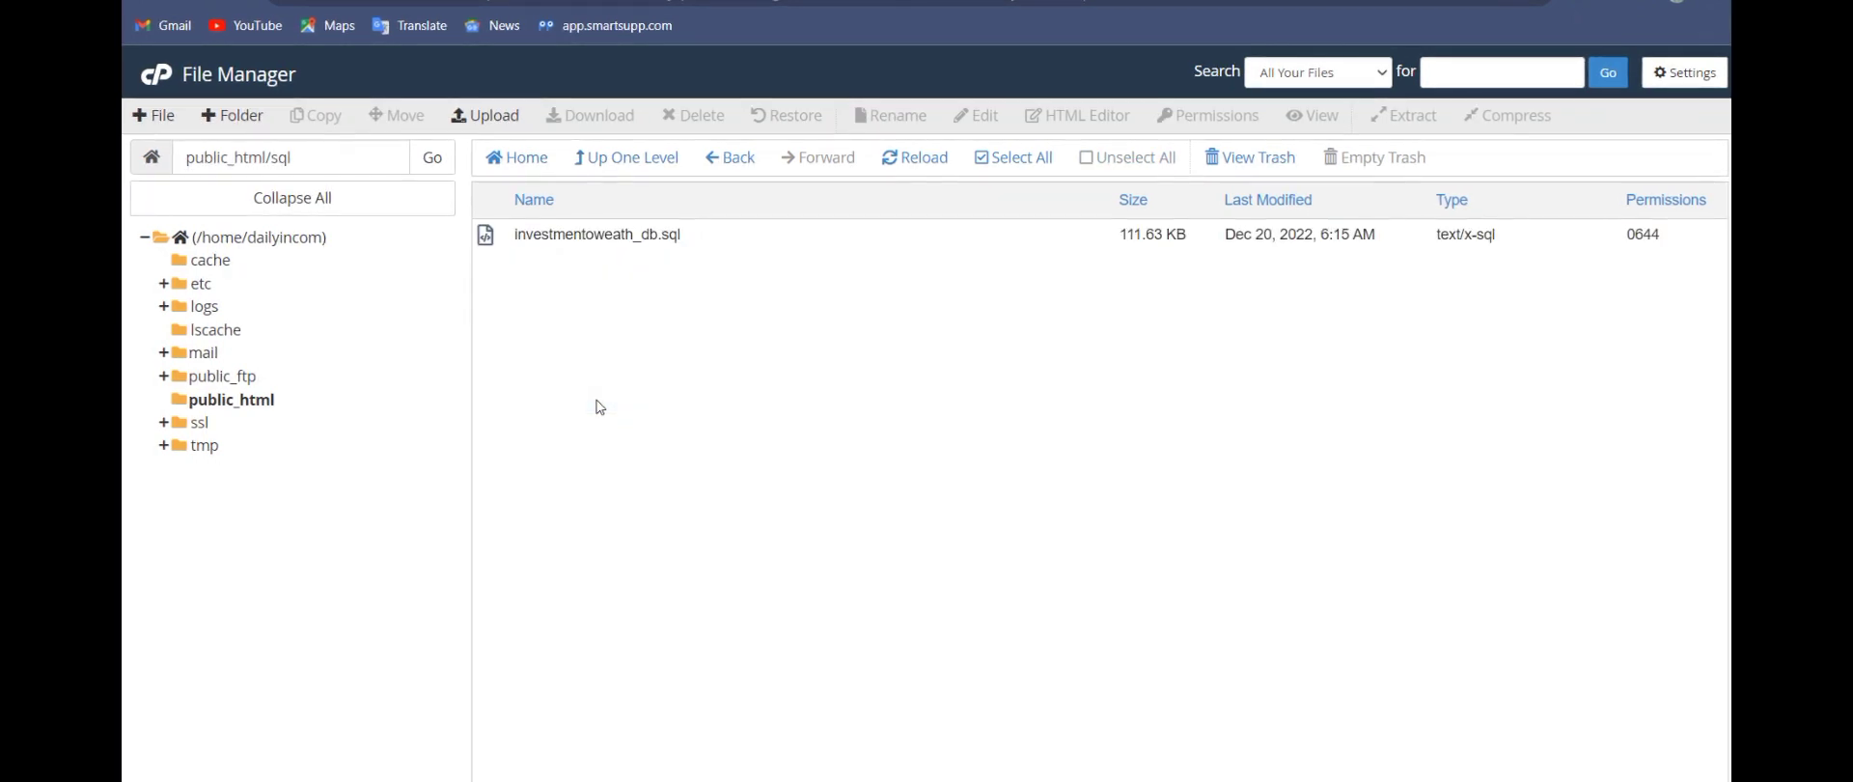
{"action": "left_click", "coordinate": [631, 160]}
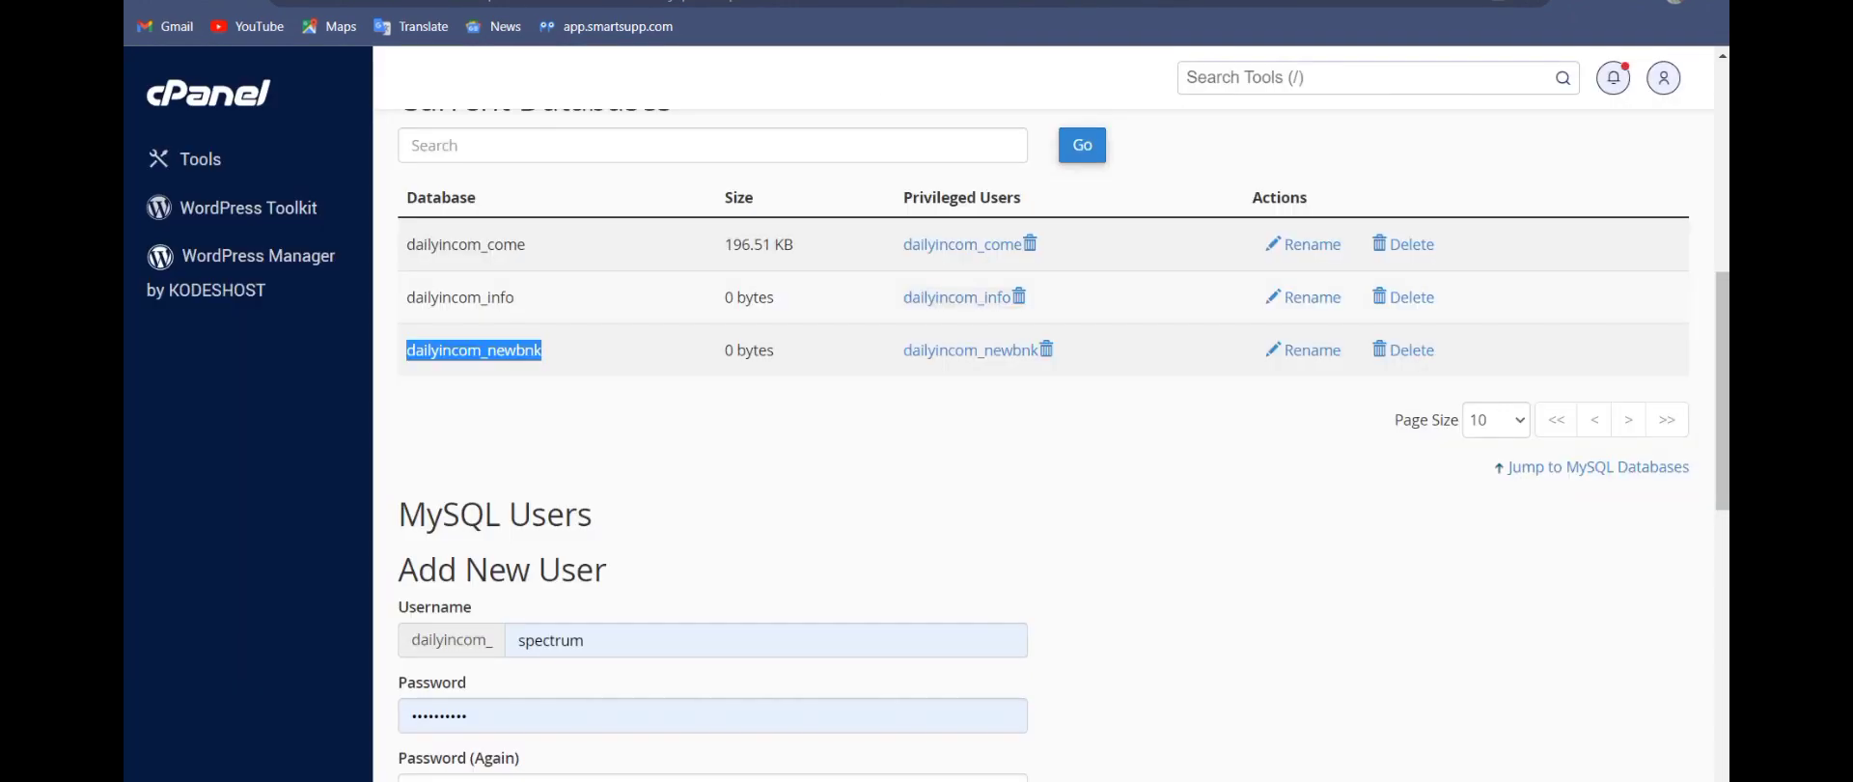
- Return to the cPanel tools home and launch phpMyAdmin from the Databases section
{"action": "left_click", "coordinate": [236, 113]}
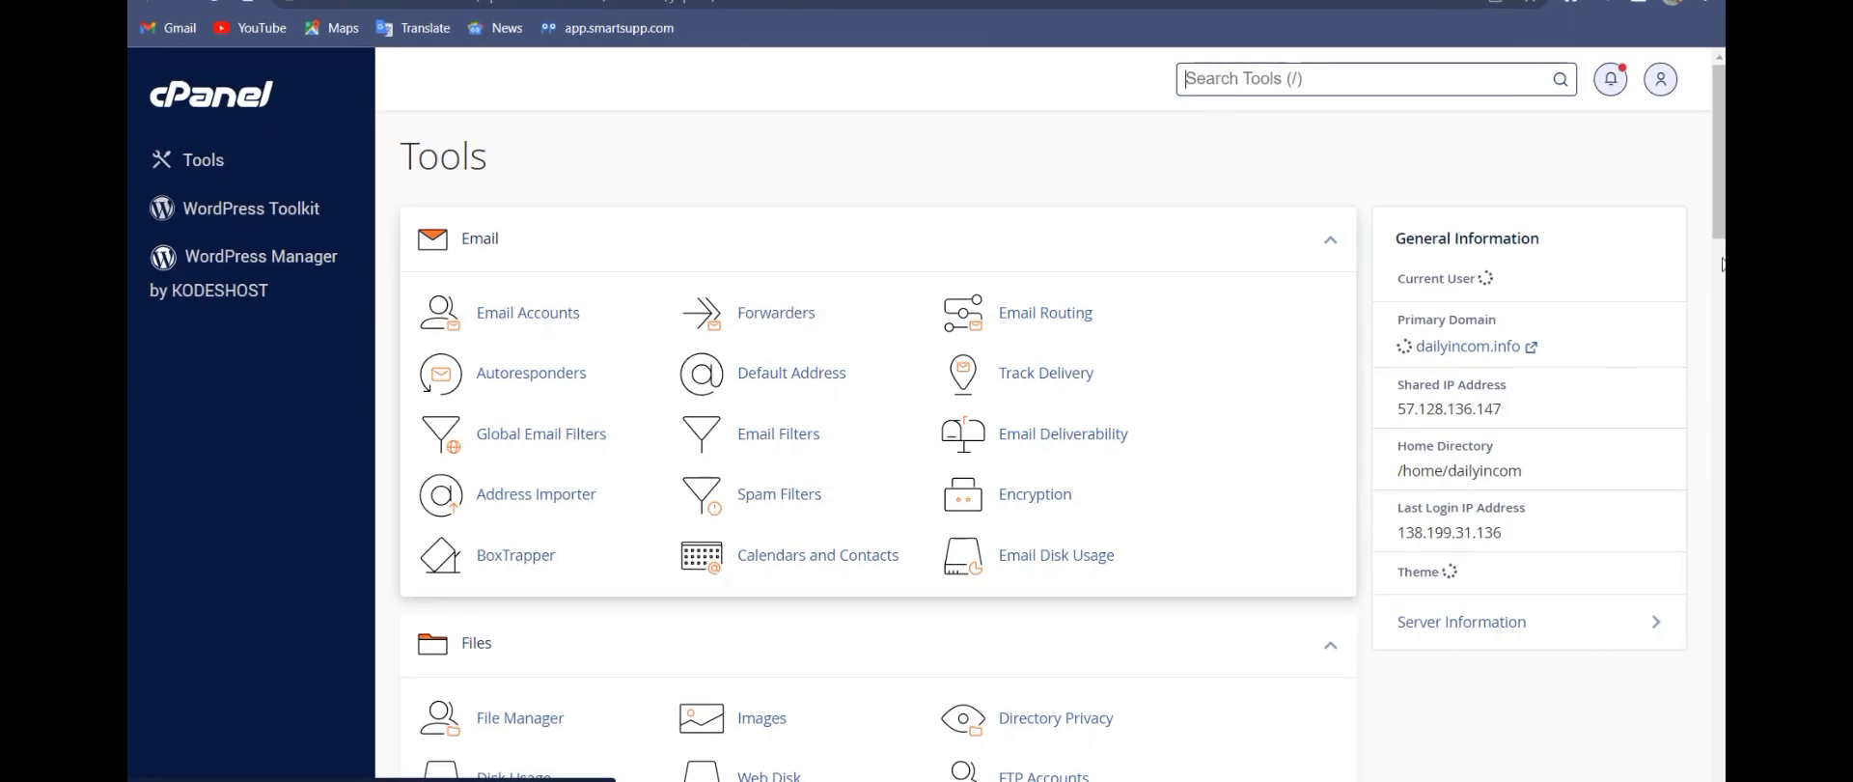
{"action": "scroll", "coordinate": [673, 372], "scroll_direction": "down", "scroll_amount": 5}
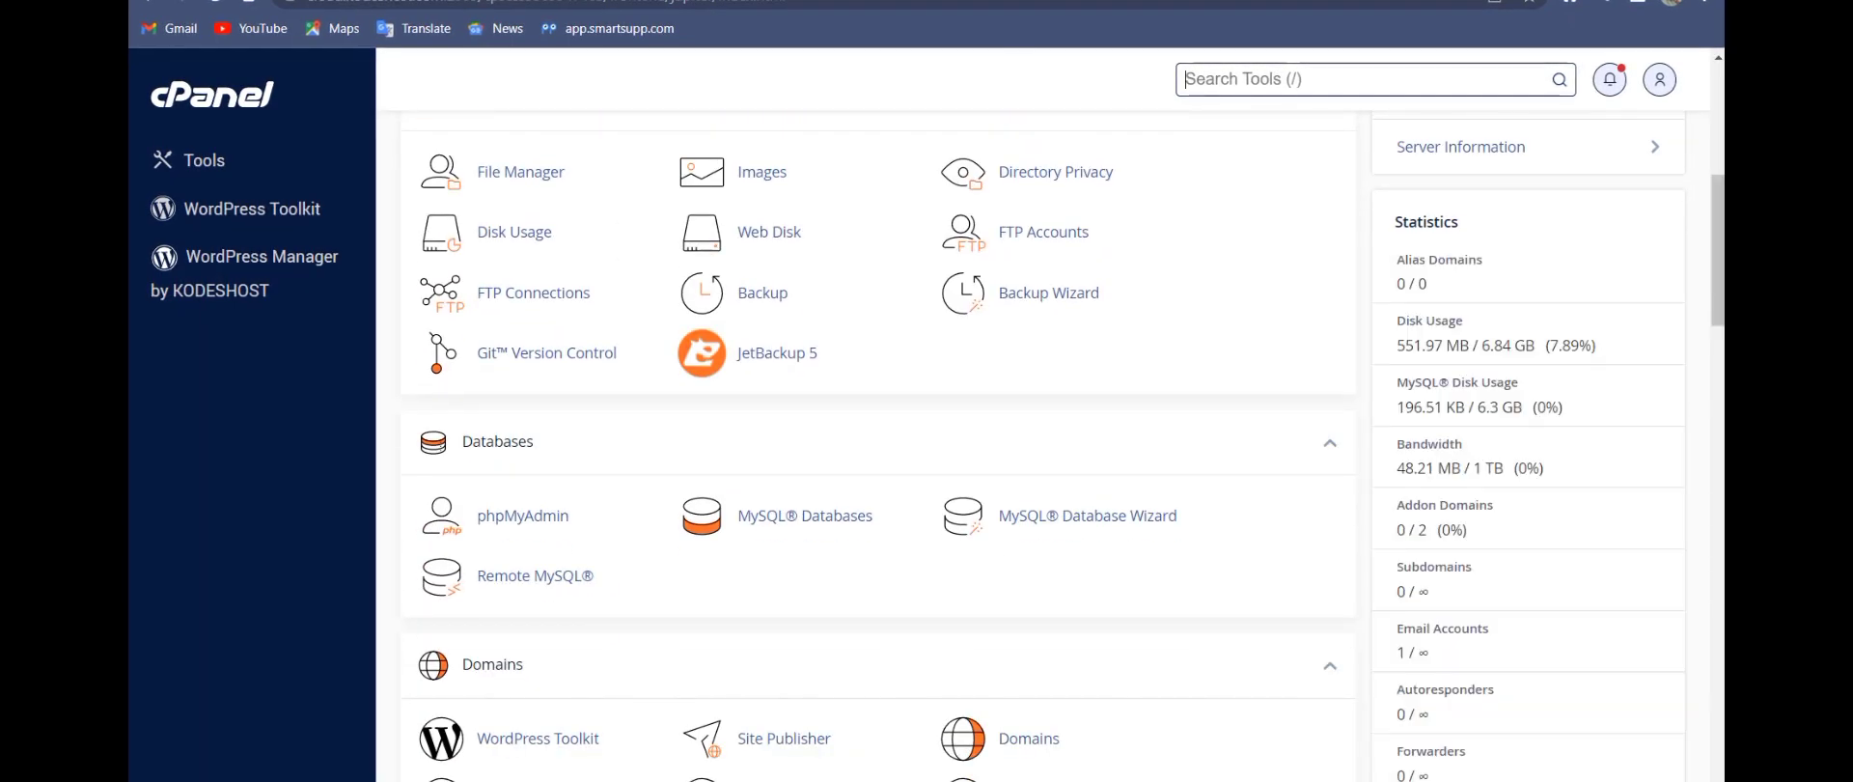
{"action": "left_click", "coordinate": [496, 521]}
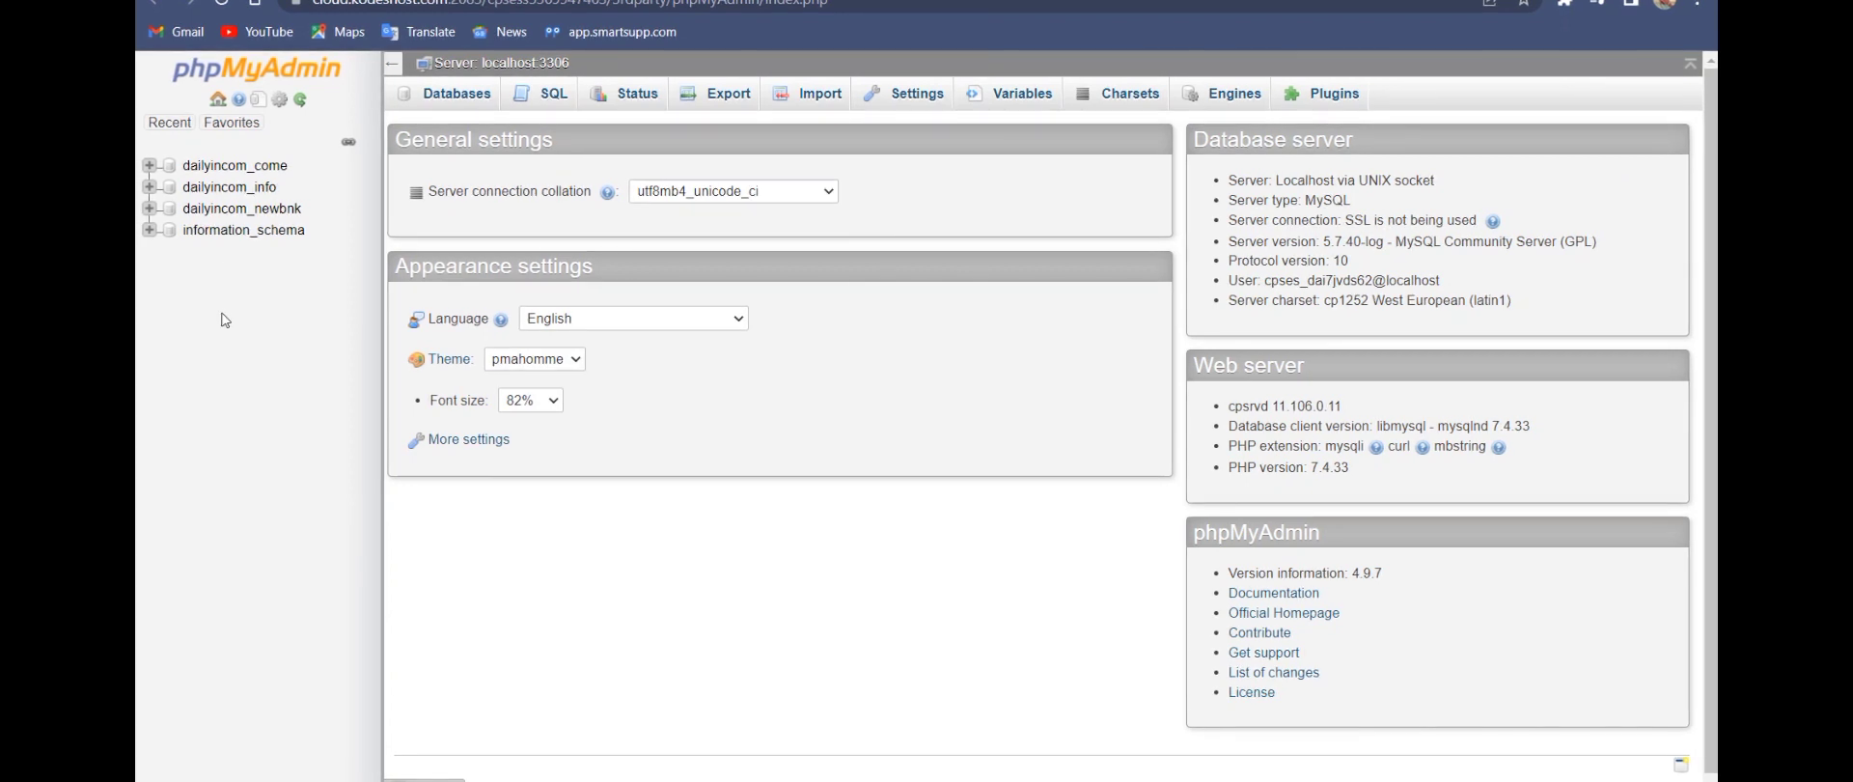
- On dailyincom_newbnk's Import page, attach investmentoweath_db.sql from Downloads/remedy (1)/sql
{"action": "left_click", "coordinate": [232, 210]}
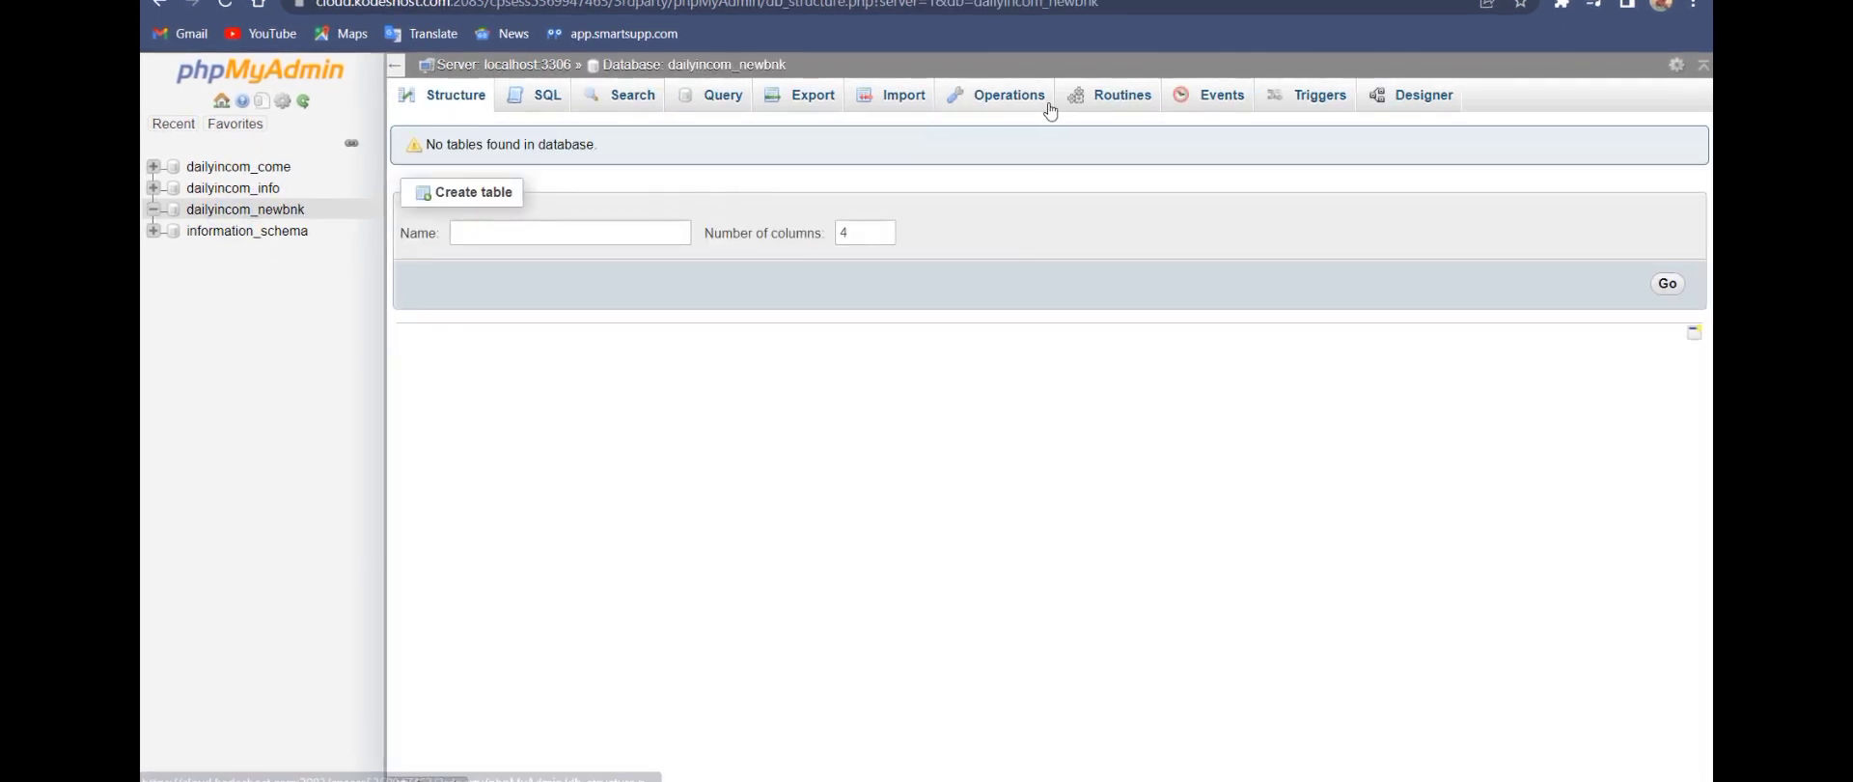
{"action": "left_click", "coordinate": [889, 98]}
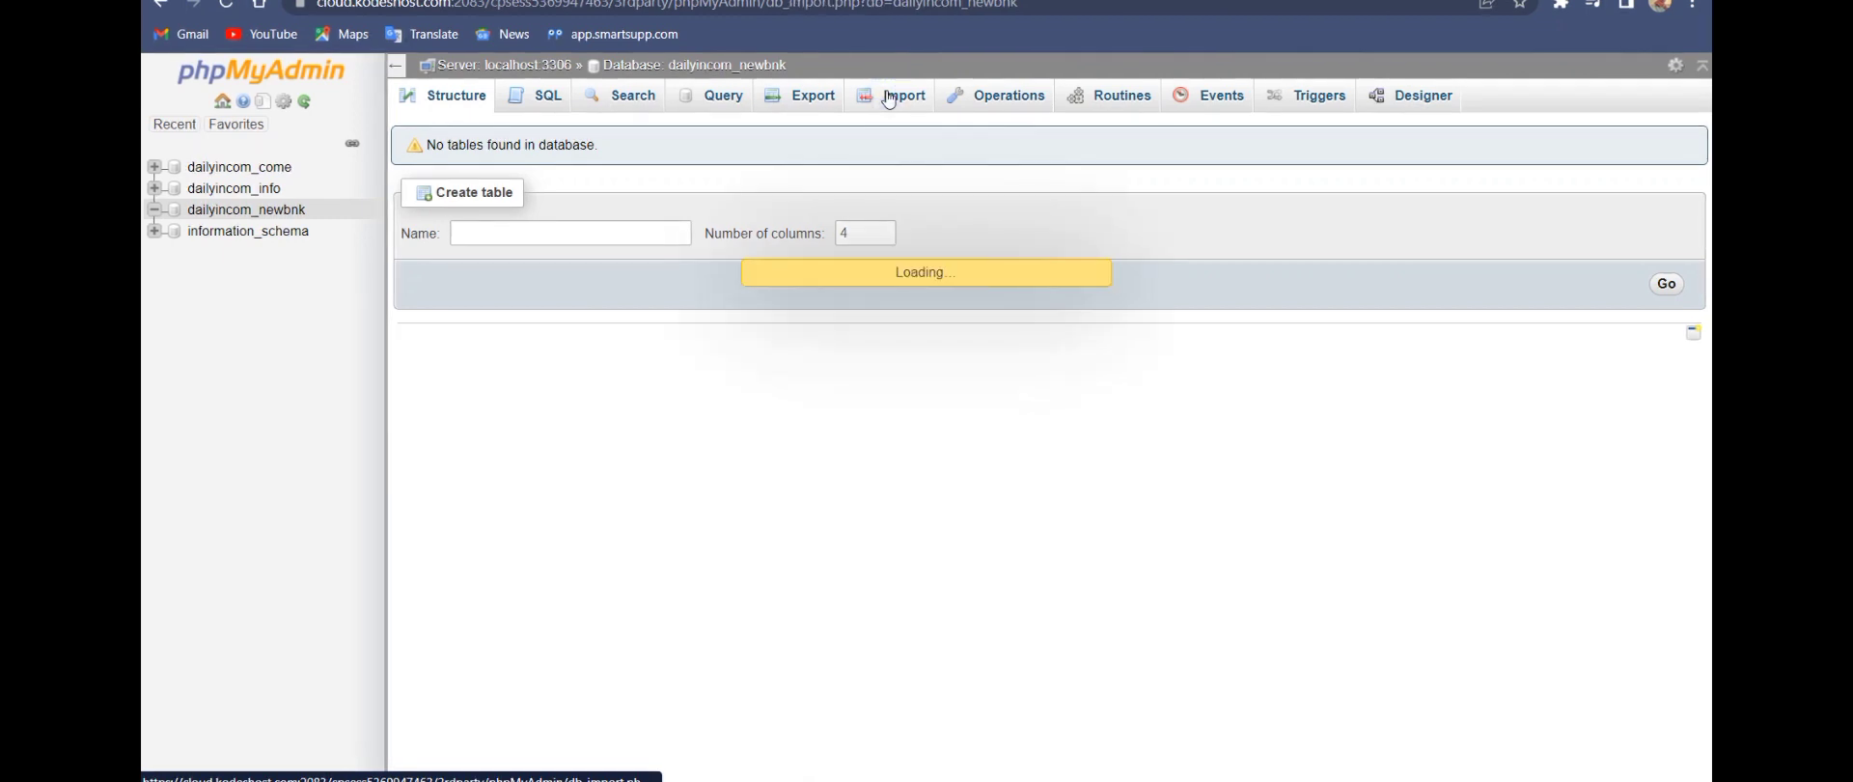
{"action": "left_click", "coordinate": [592, 304]}
{"action": "left_click", "coordinate": [592, 303]}
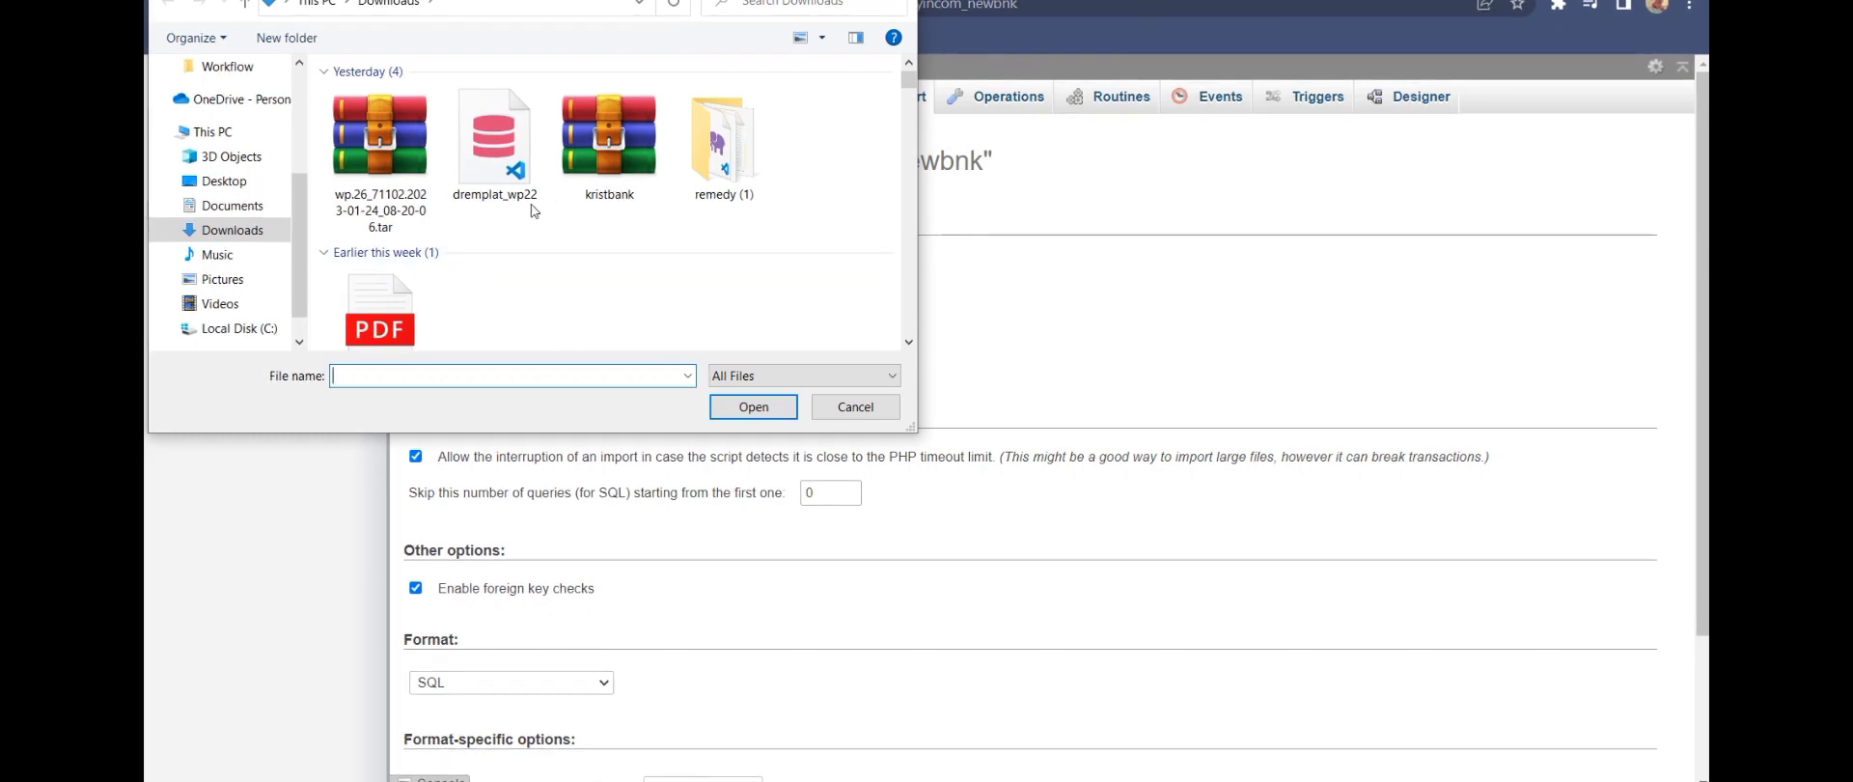
{"action": "double_click", "coordinate": [739, 154]}
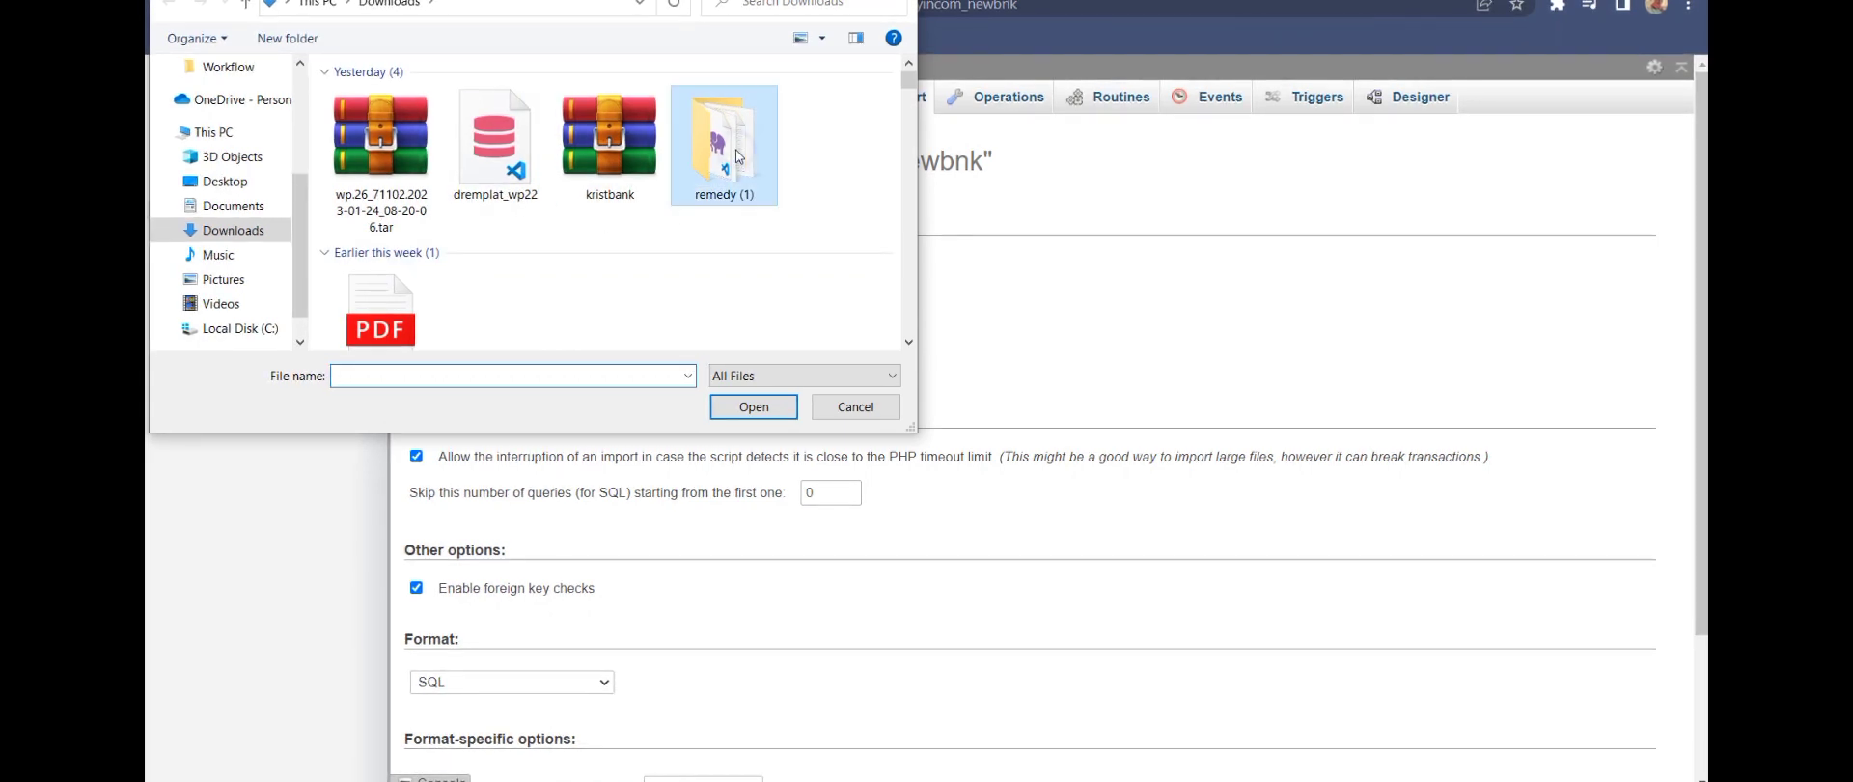
{"action": "left_click", "coordinate": [537, 210]}
{"action": "double_click", "coordinate": [538, 210]}
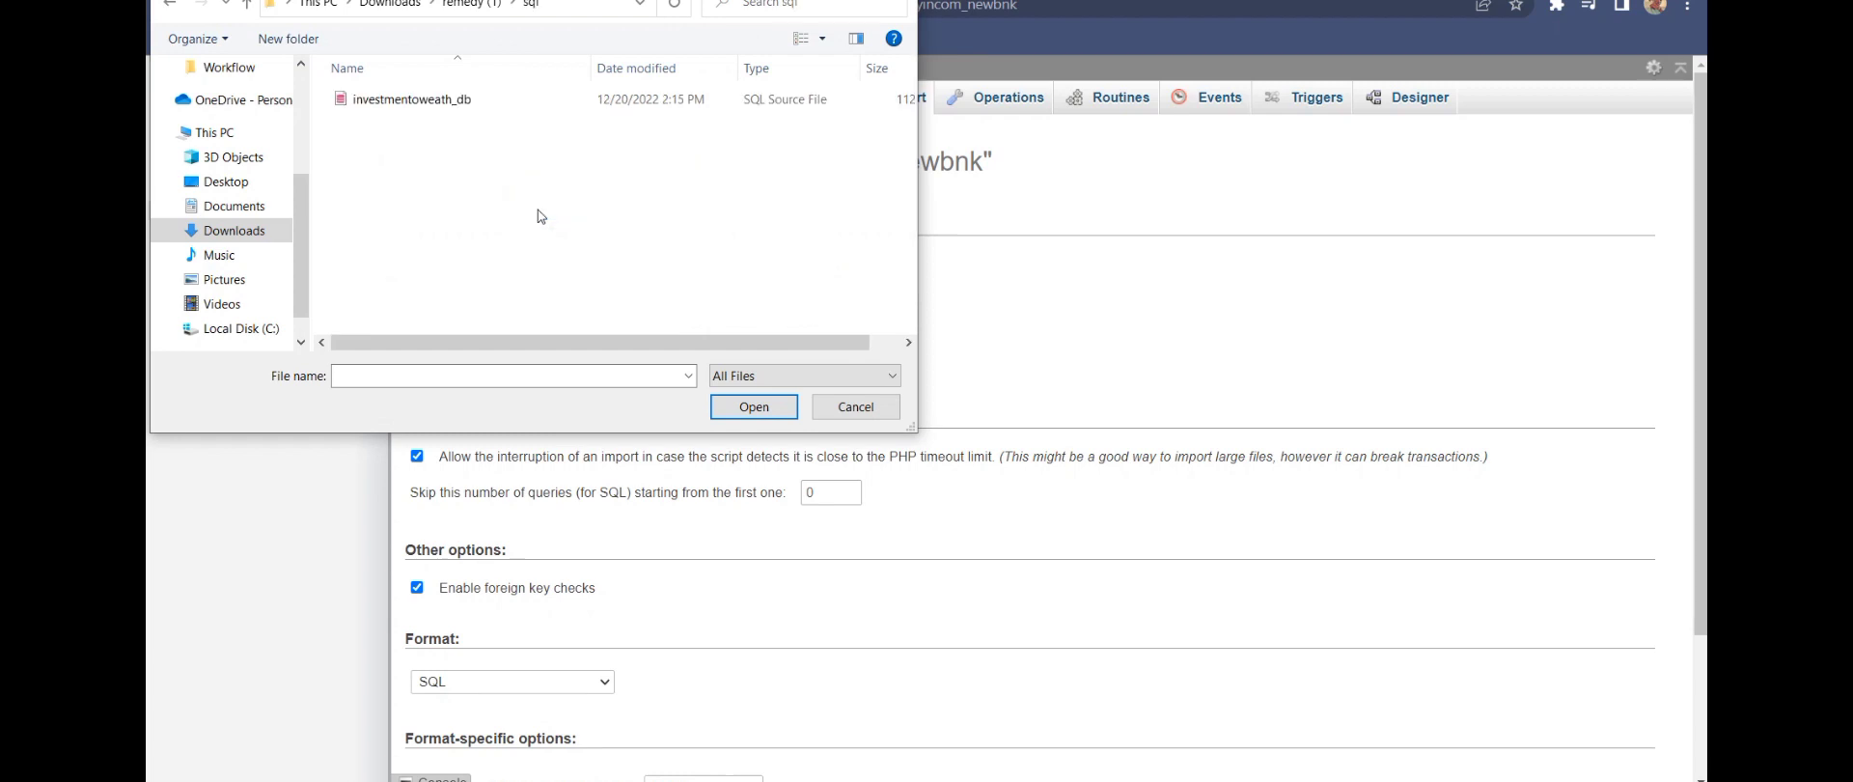
{"action": "left_click", "coordinate": [457, 101]}
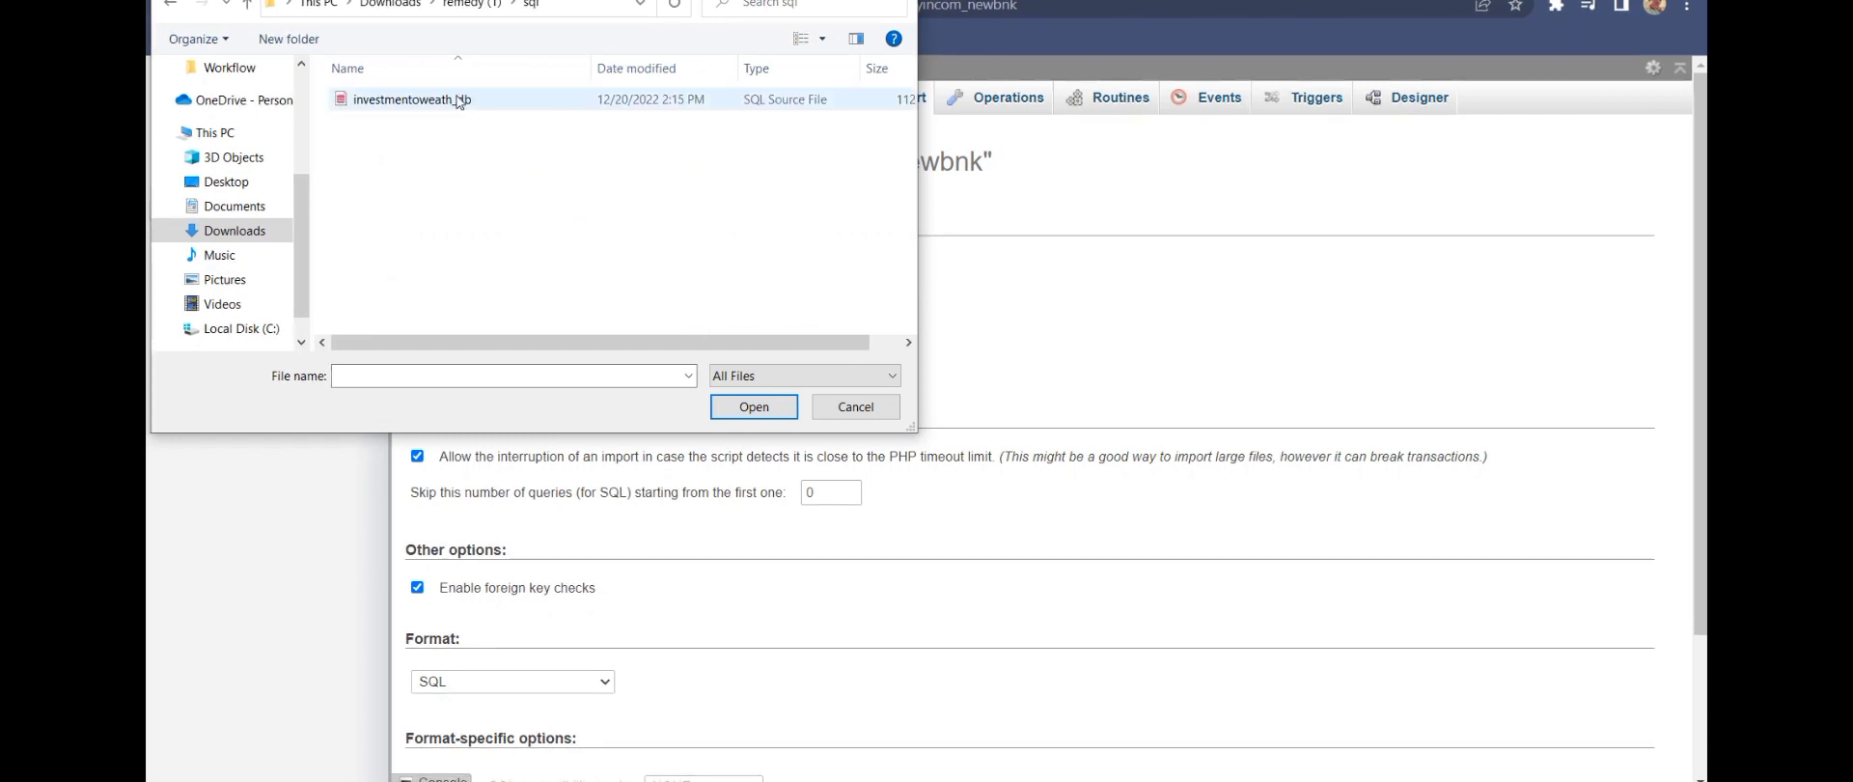
{"action": "left_click", "coordinate": [741, 405]}
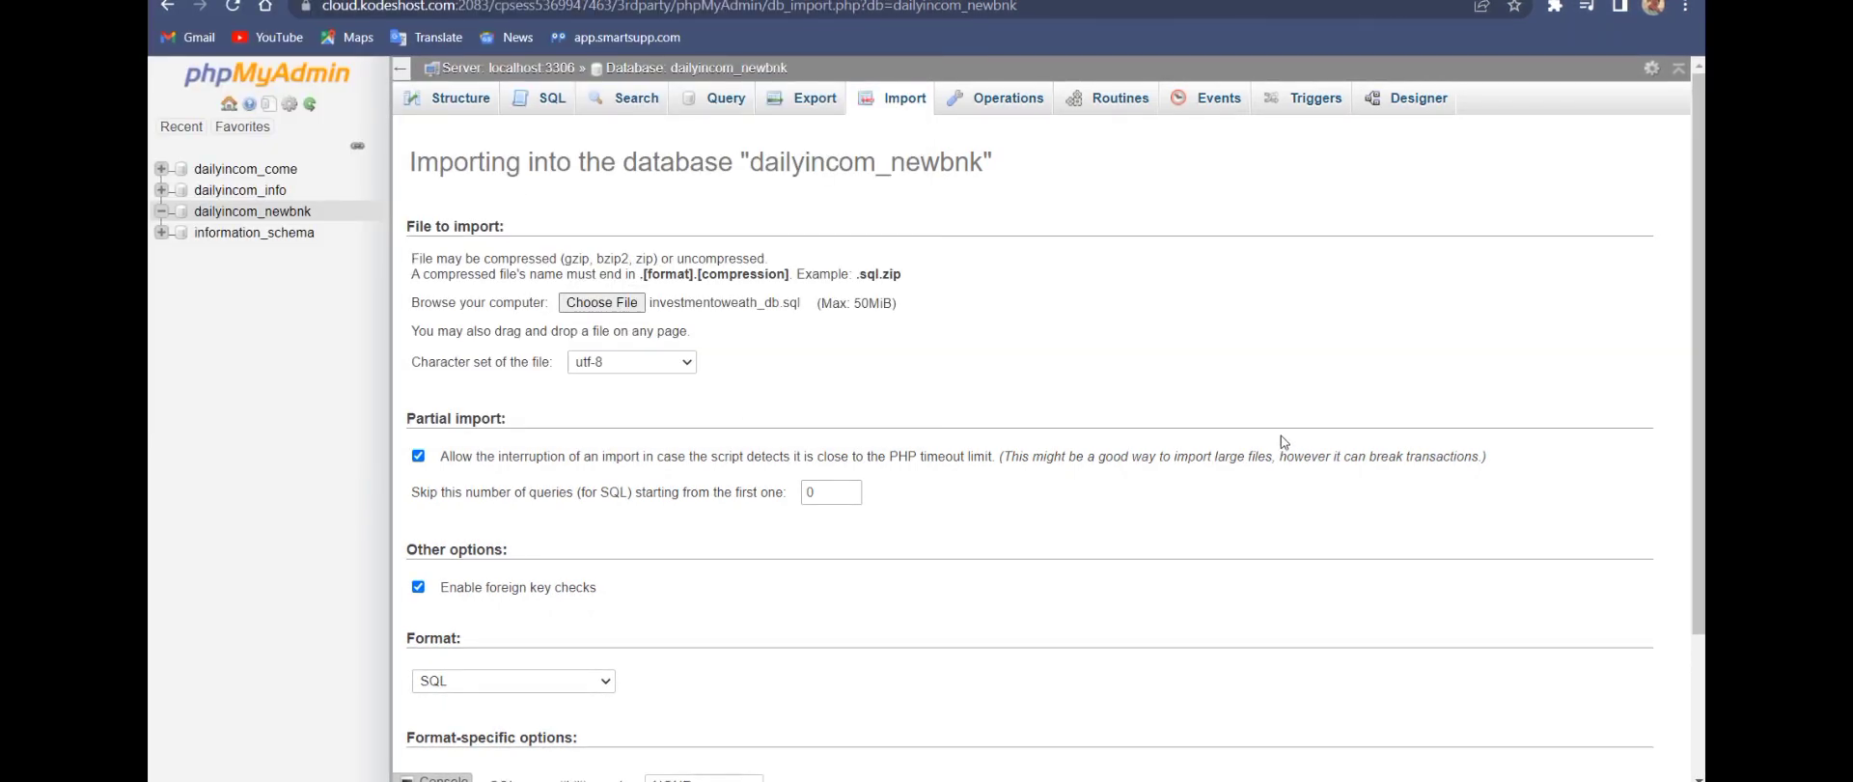
- Run the import into dailyincom_newbnk (111 queries), then return to the File Manager tab
{"action": "scroll", "coordinate": [1702, 436], "scroll_direction": "down", "scroll_amount": 1}
{"action": "scroll", "coordinate": [1703, 436], "scroll_direction": "down", "scroll_amount": 1}
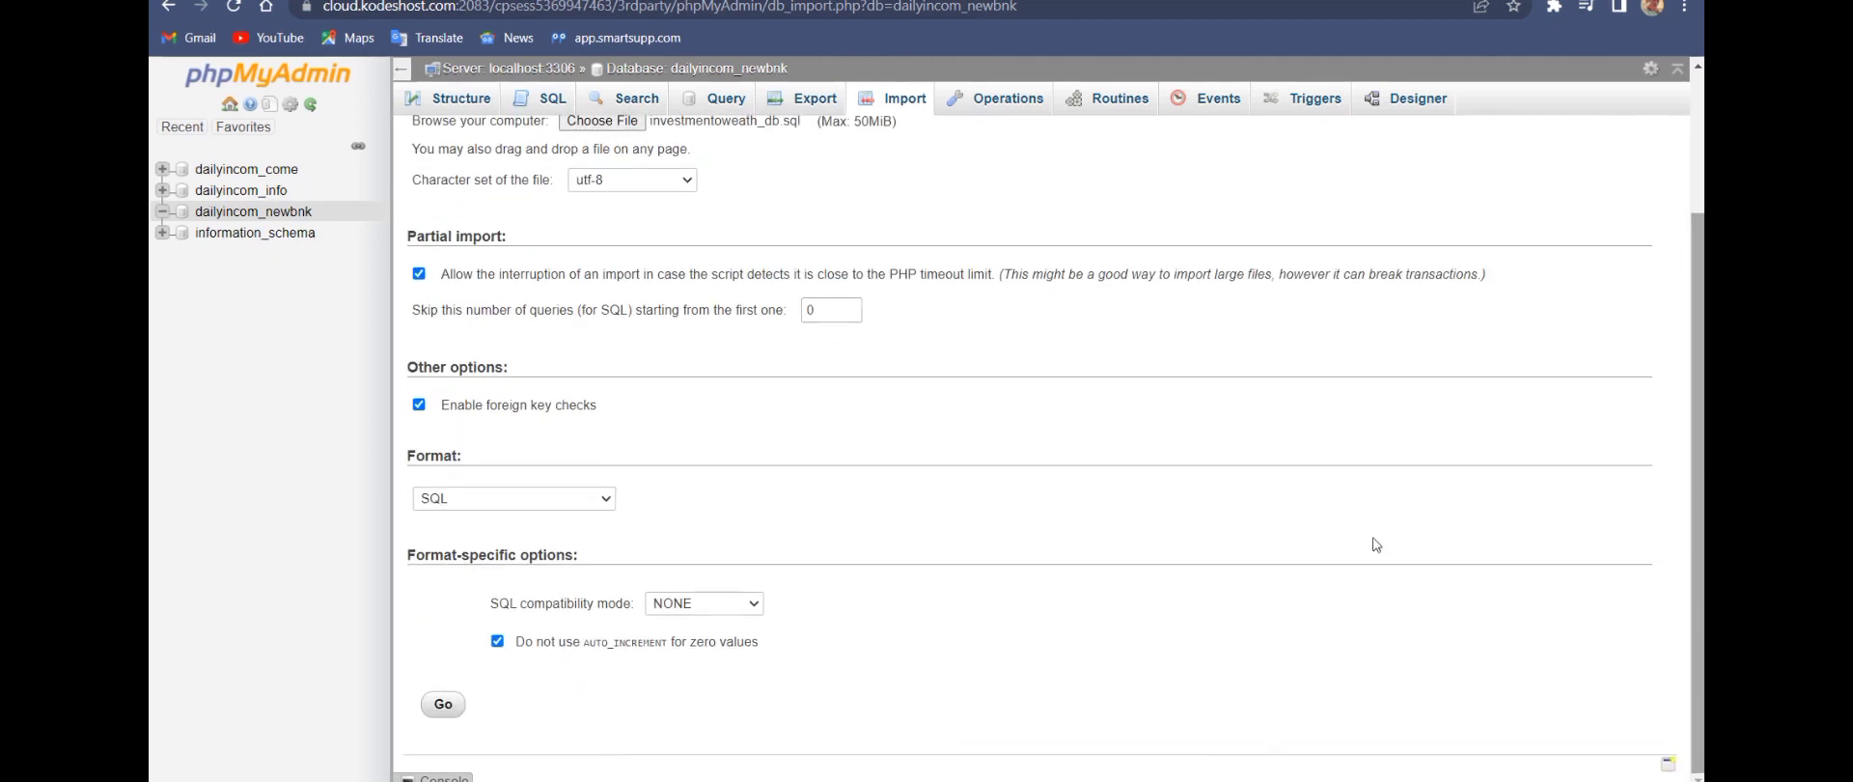
{"action": "left_click", "coordinate": [444, 706]}
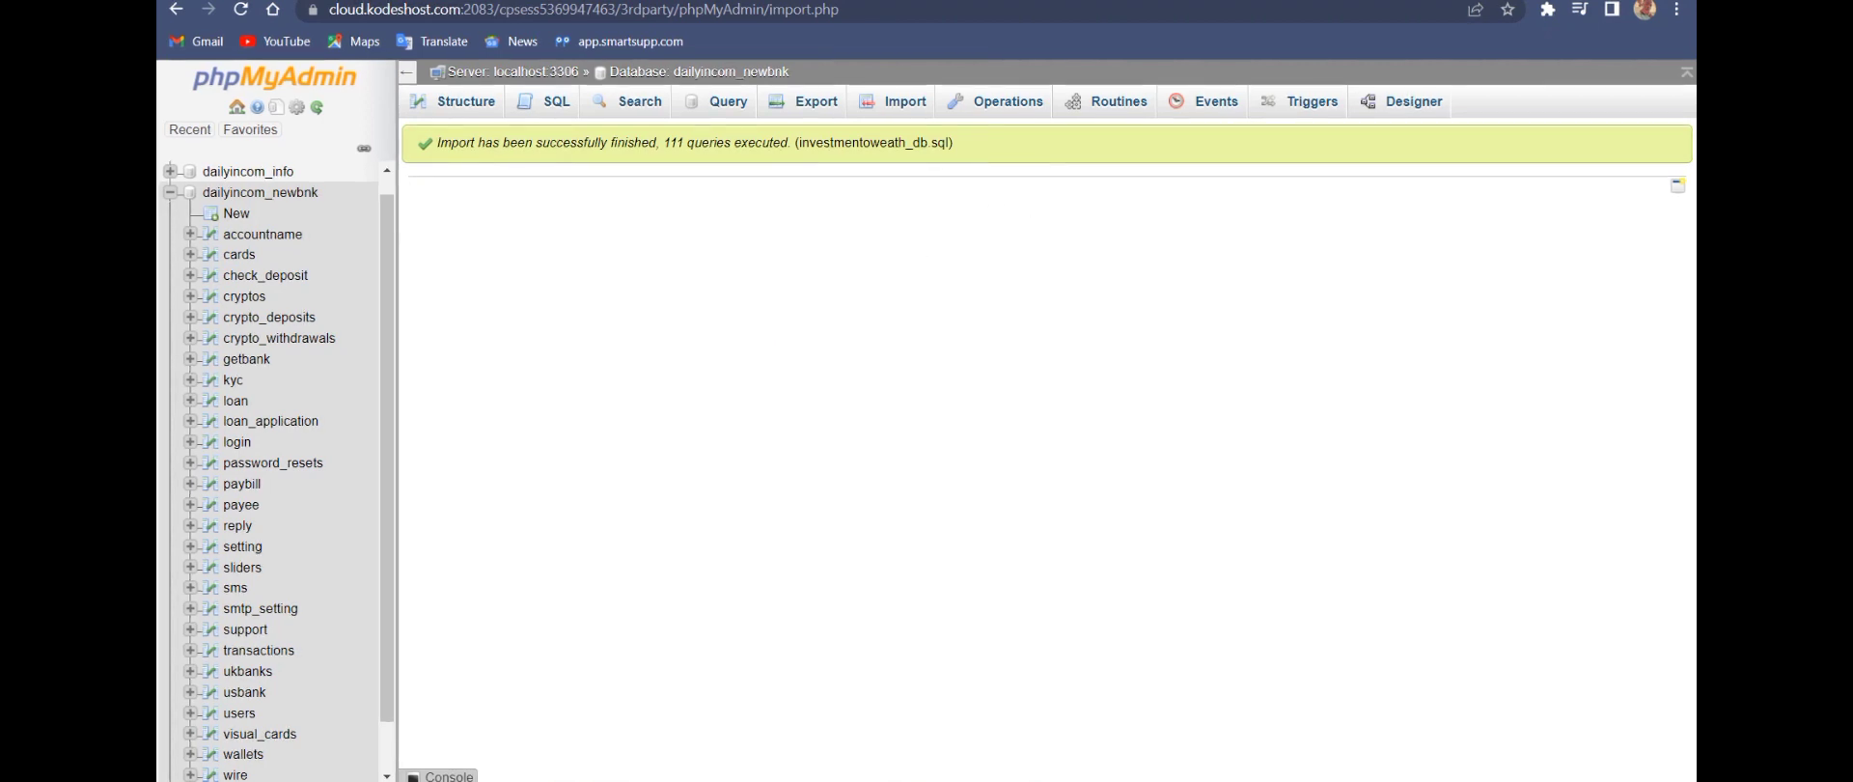
{"action": "key", "text": "ctrl+shift+Tab"}
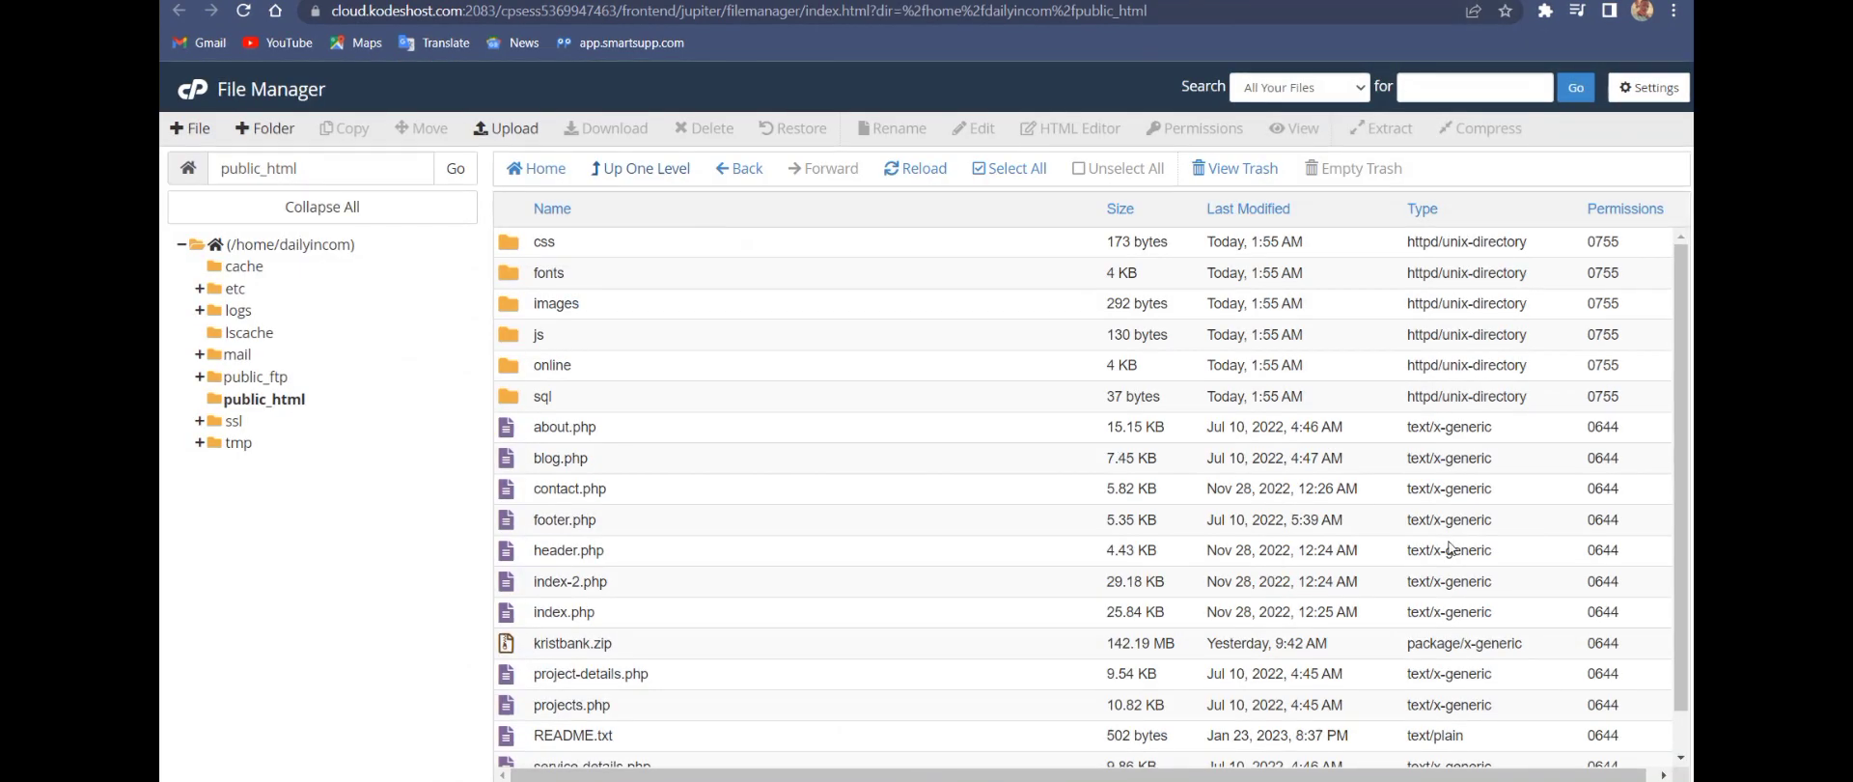
- Open connect.php from public_html/online/scripts in the File Manager code editor
{"action": "double_click", "coordinate": [581, 367]}
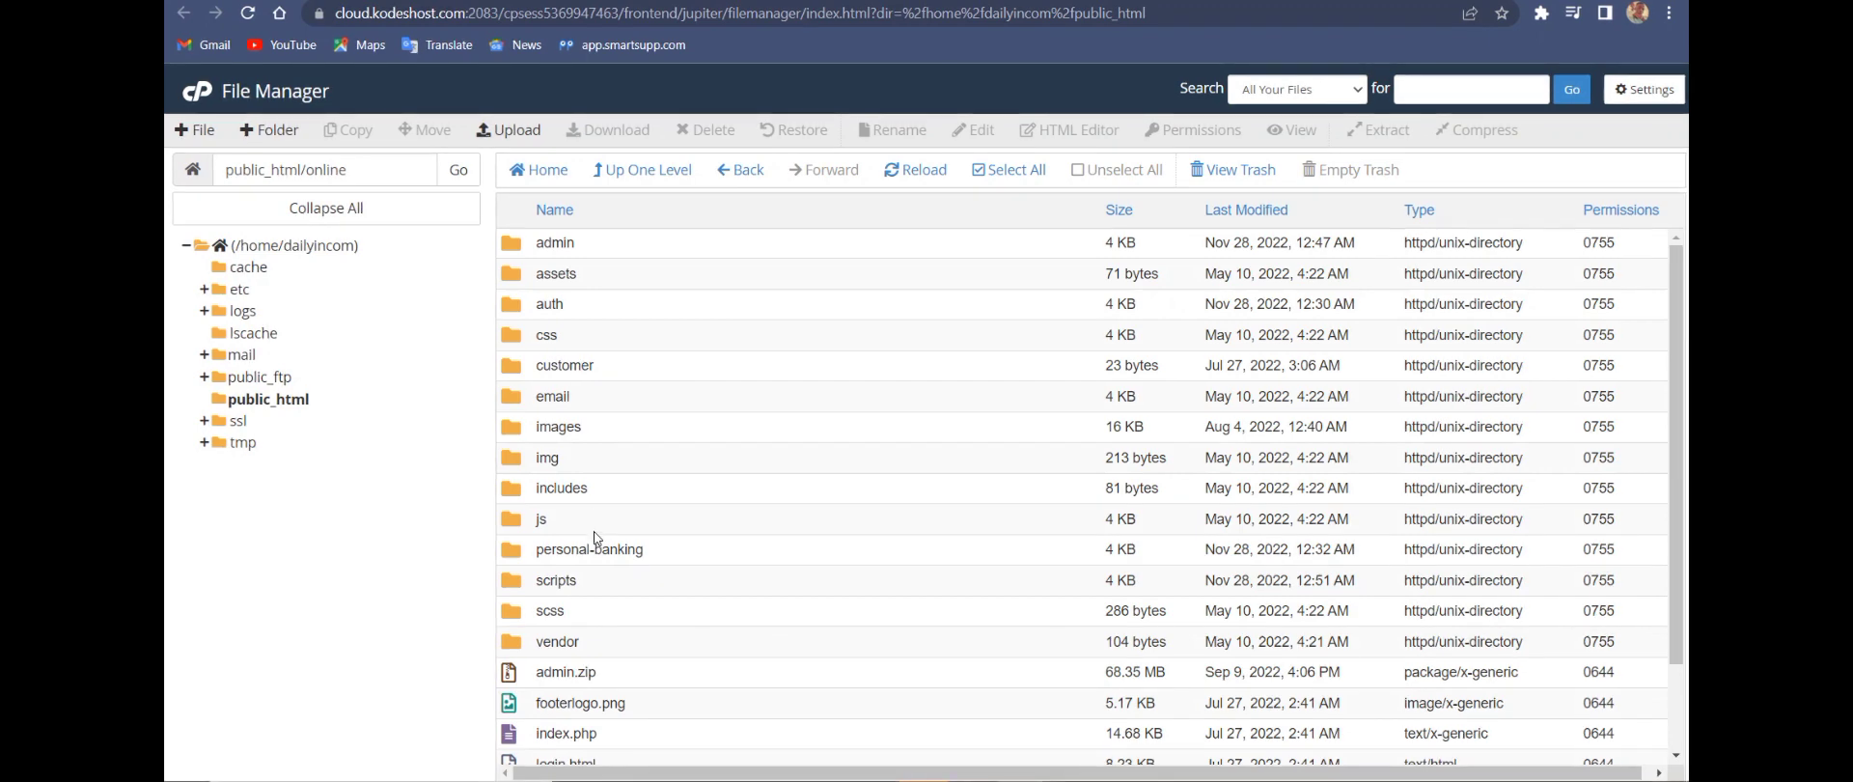
{"action": "double_click", "coordinate": [557, 580]}
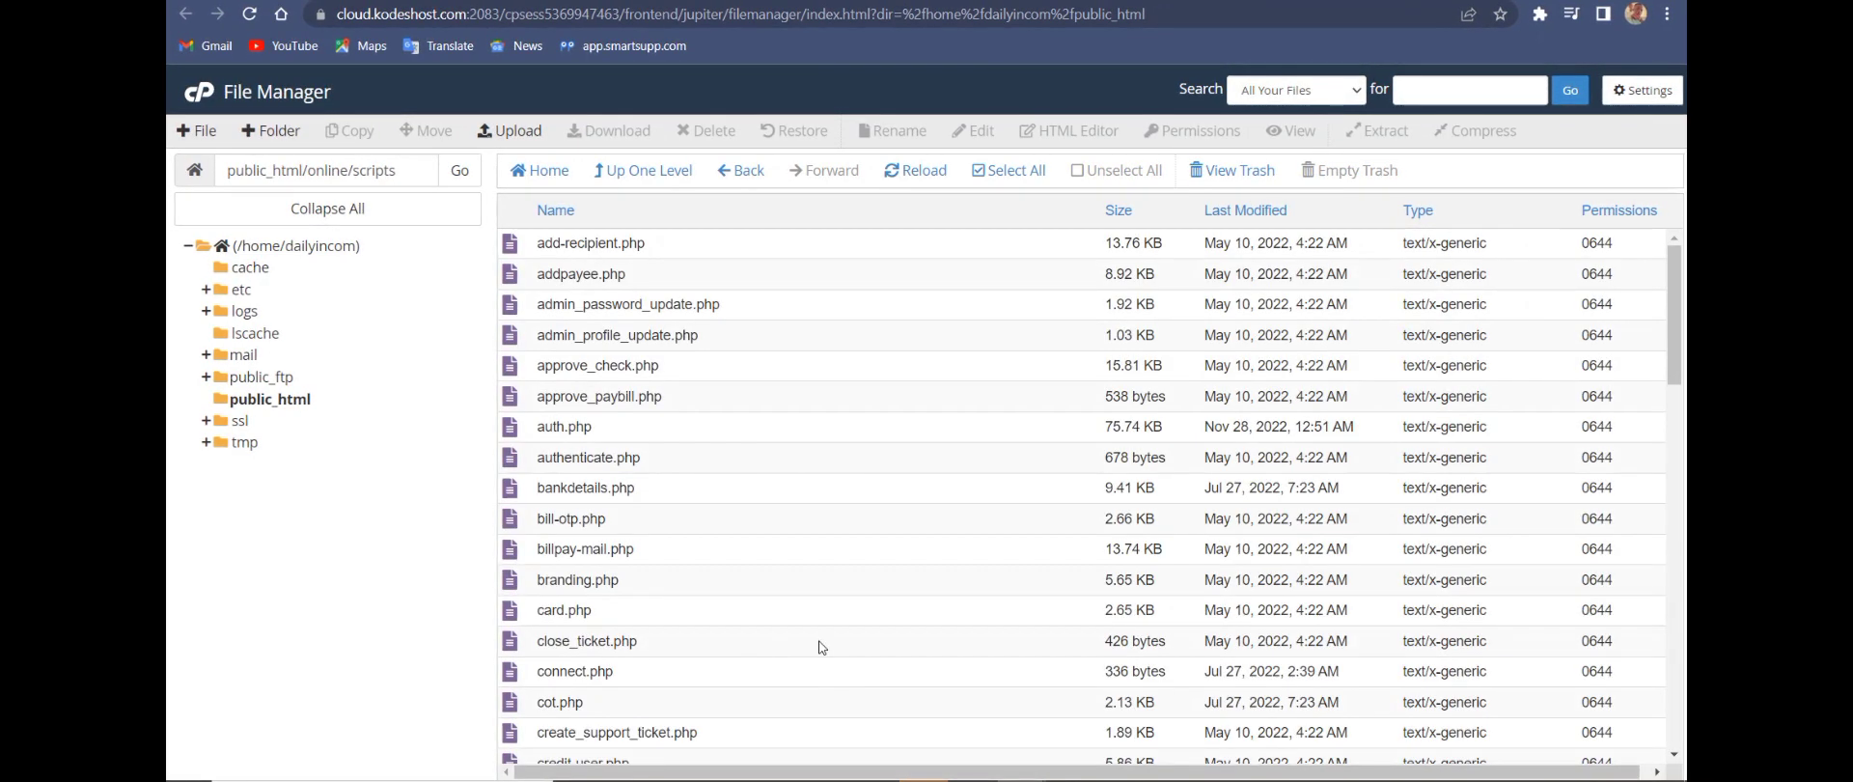
{"action": "left_click", "coordinate": [644, 671]}
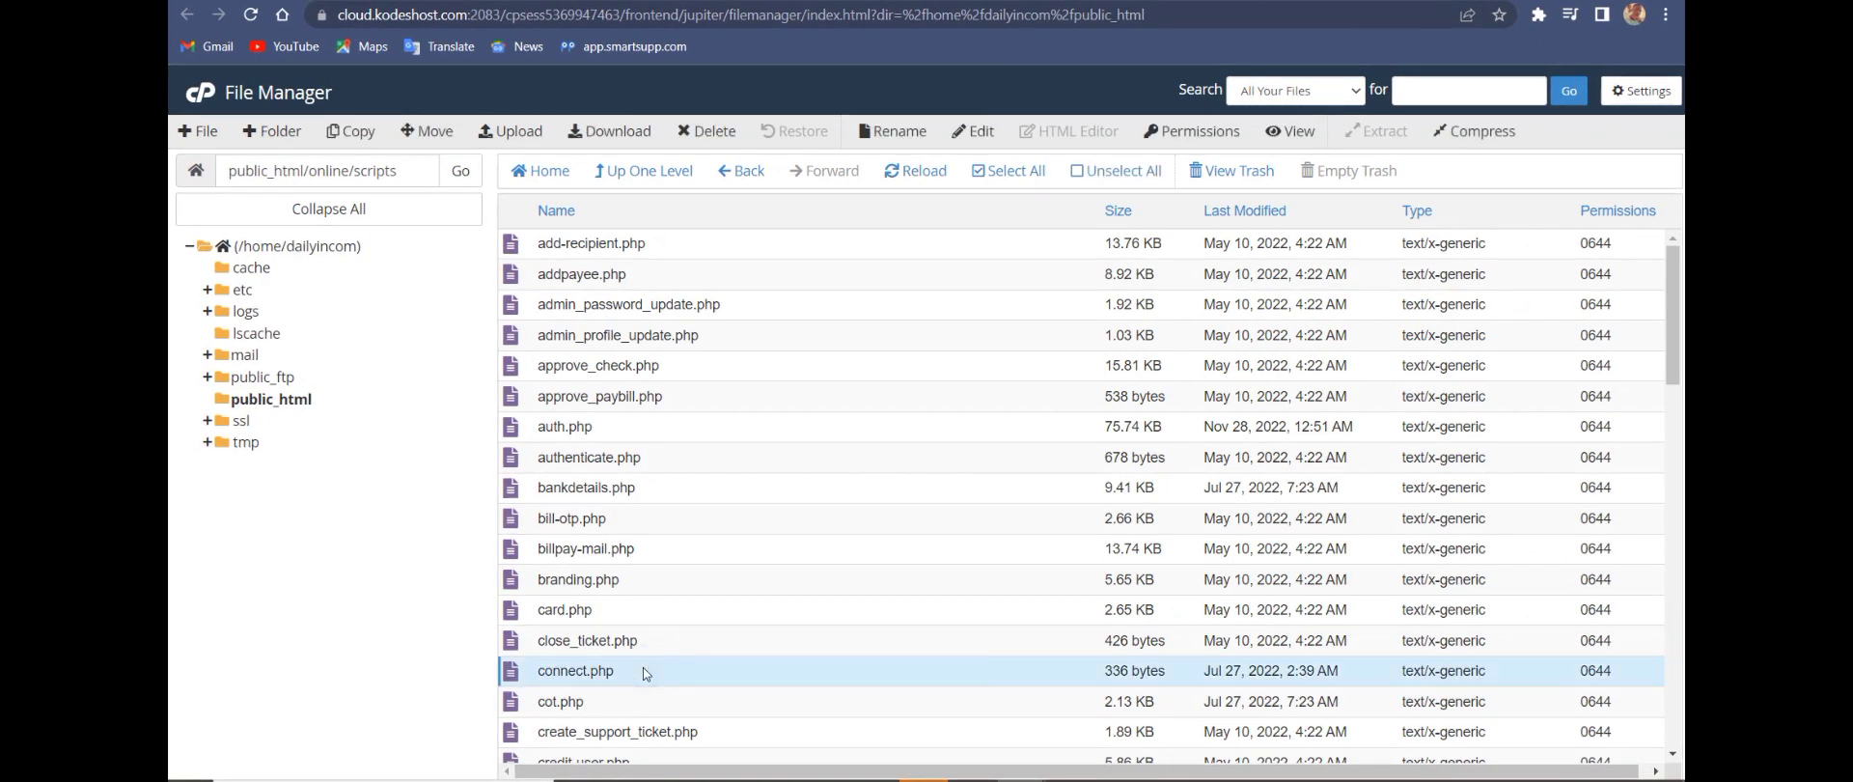
{"action": "left_click", "coordinate": [975, 135]}
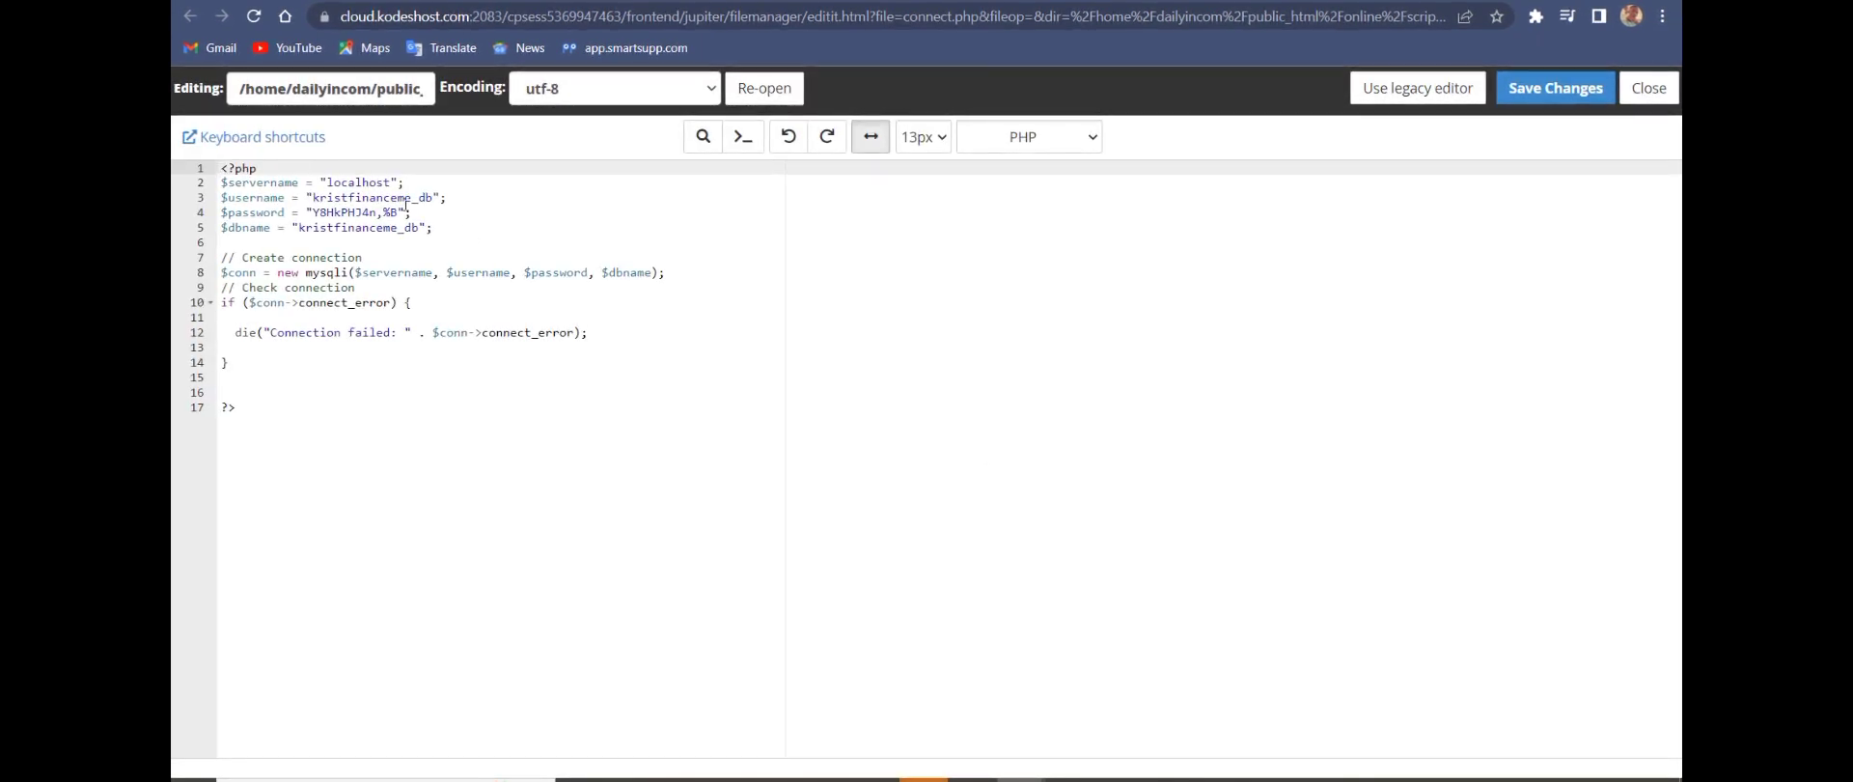
- Paste the new username and database name dailyincom_newbnk plus the new password into connect.php, then save it
{"action": "left_click_drag", "start_coordinate": [432, 197], "coordinate": [314, 204]}
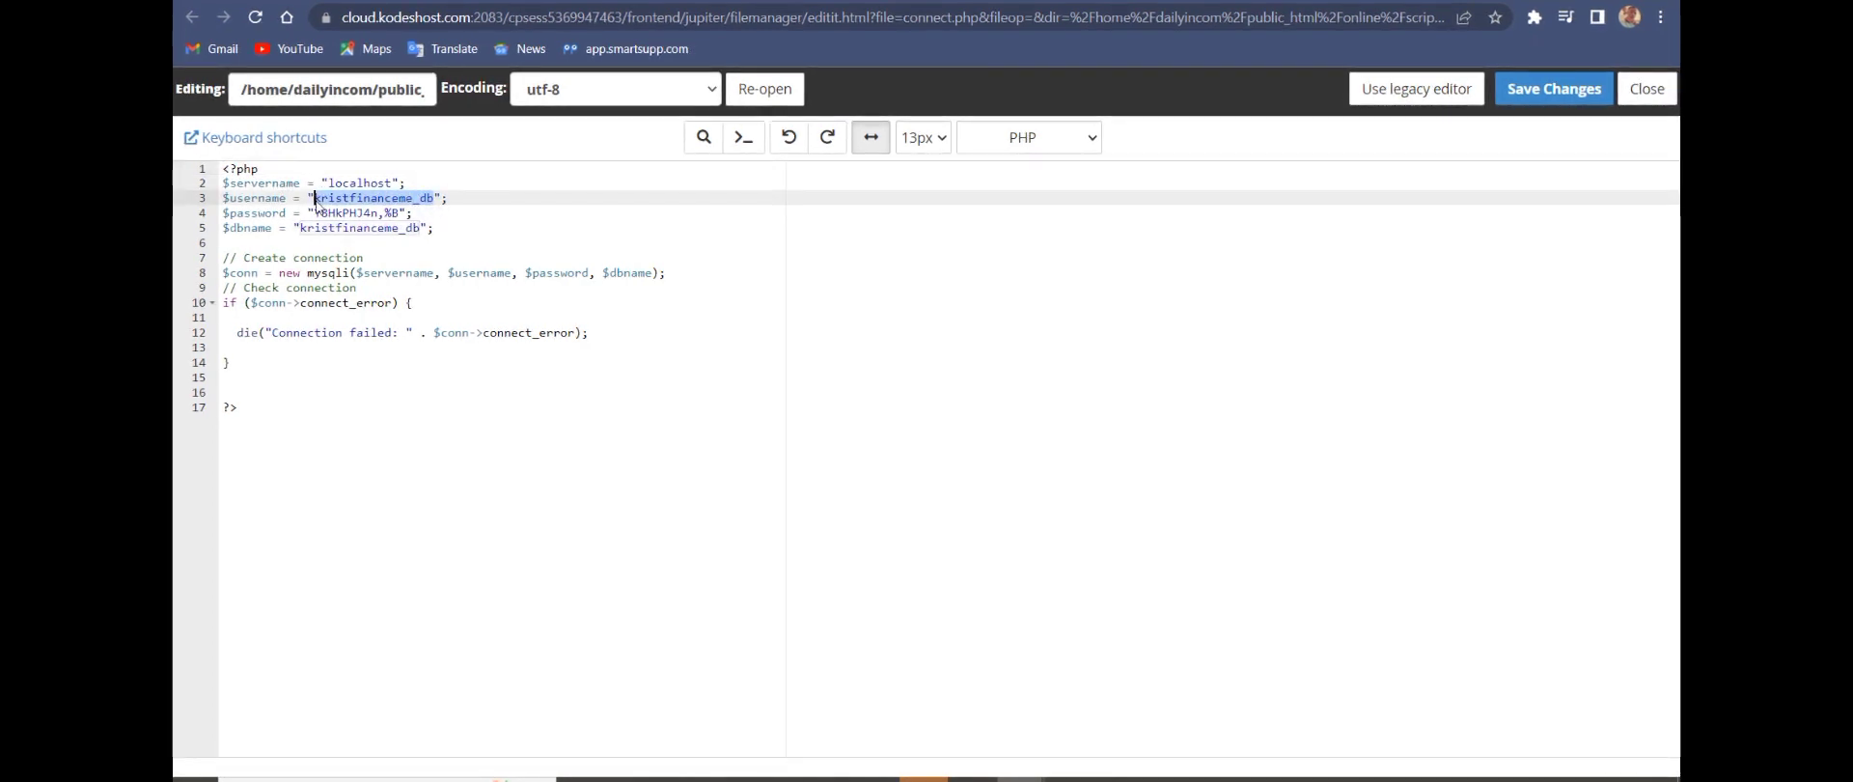
{"action": "type", "text": "dailyincom_newbnk"}
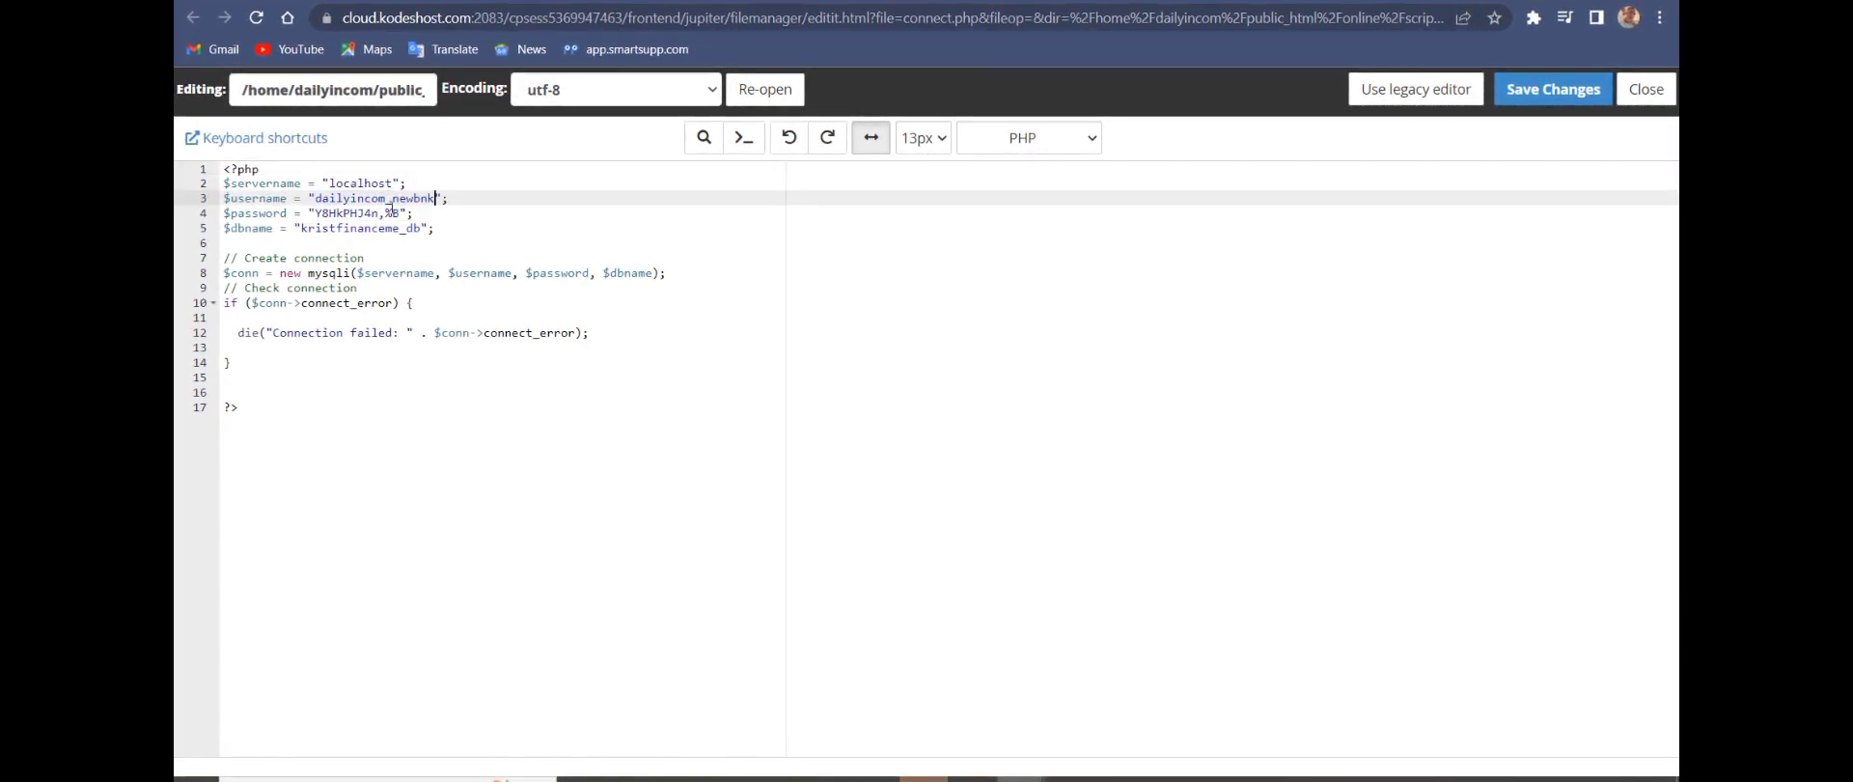
{"action": "left_click_drag", "start_coordinate": [400, 212], "coordinate": [323, 213]}
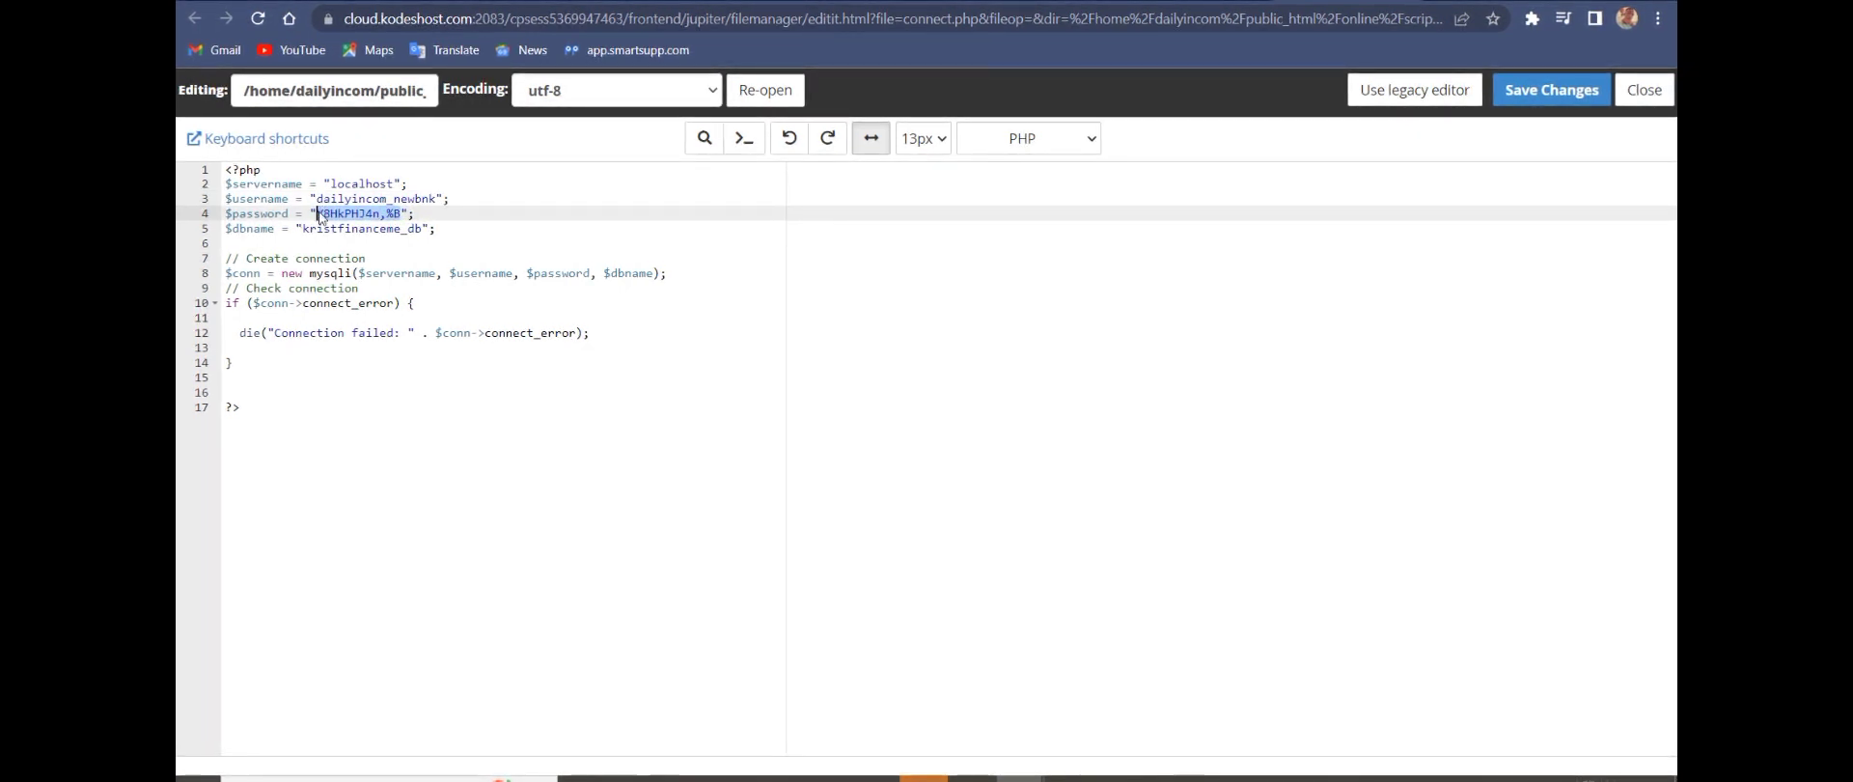
{"action": "key", "text": "ctrl+v"}
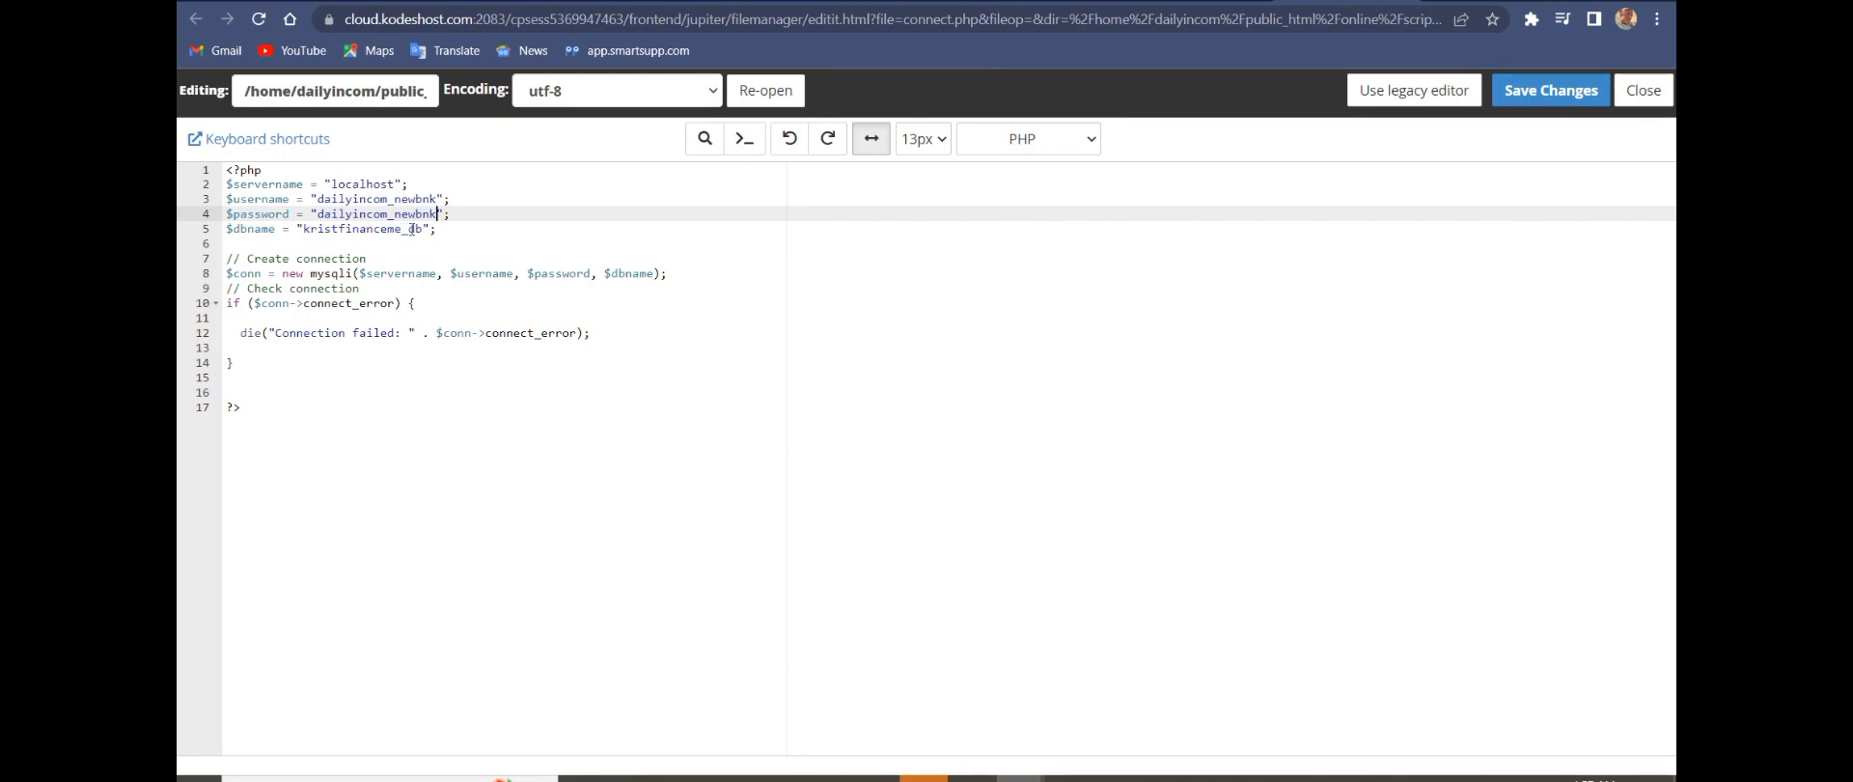
{"action": "left_click_drag", "start_coordinate": [422, 229], "coordinate": [337, 226]}
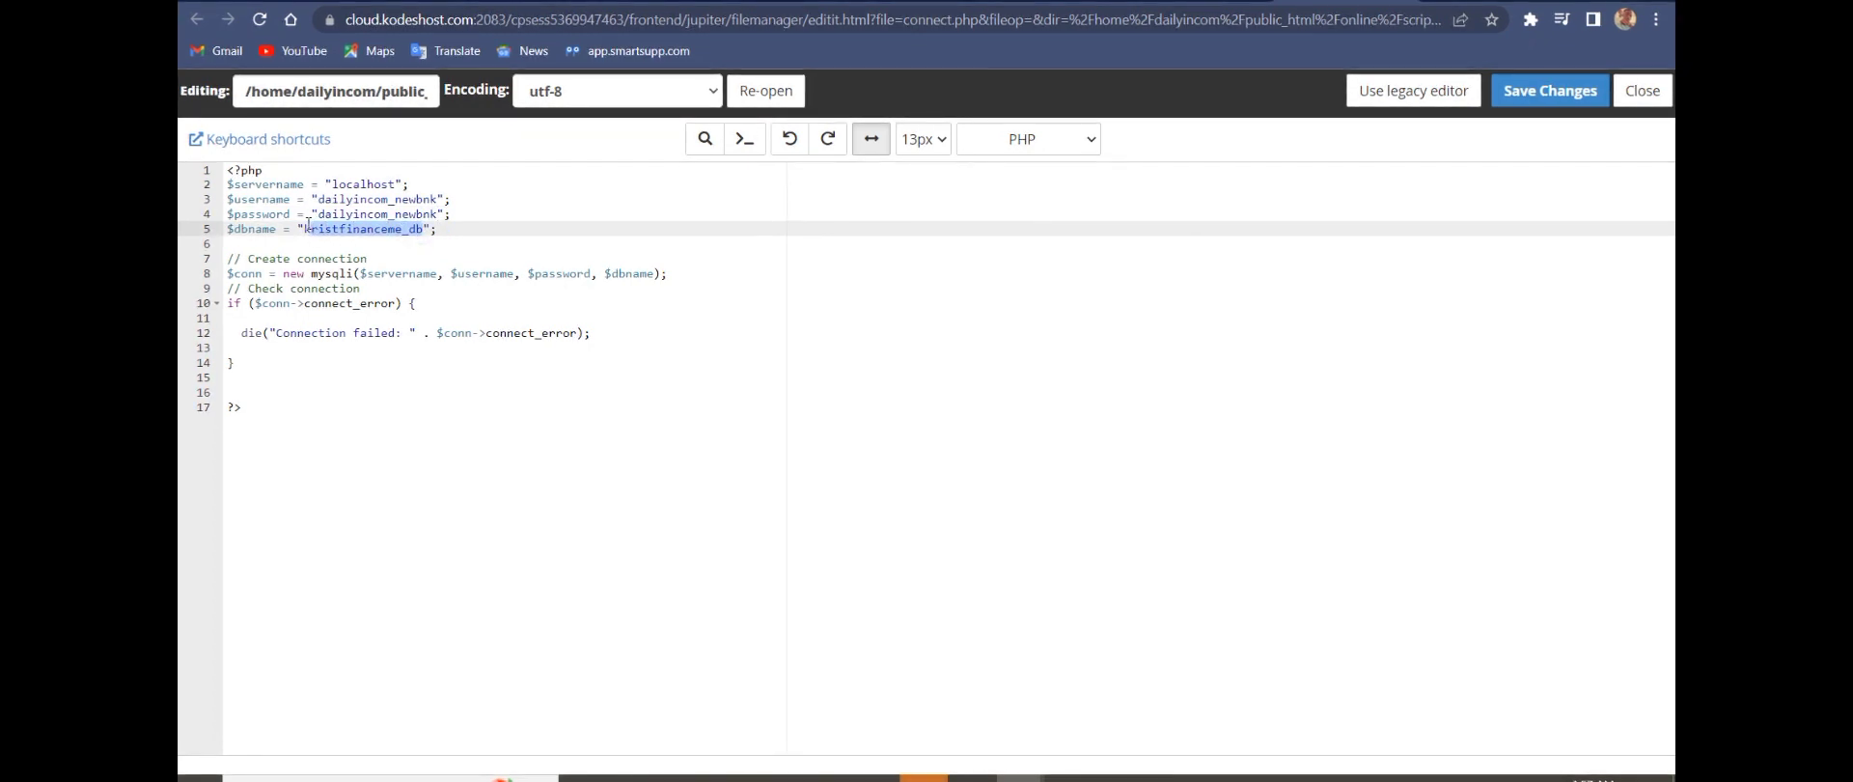
{"action": "type", "text": "dailyincom_newbnk"}
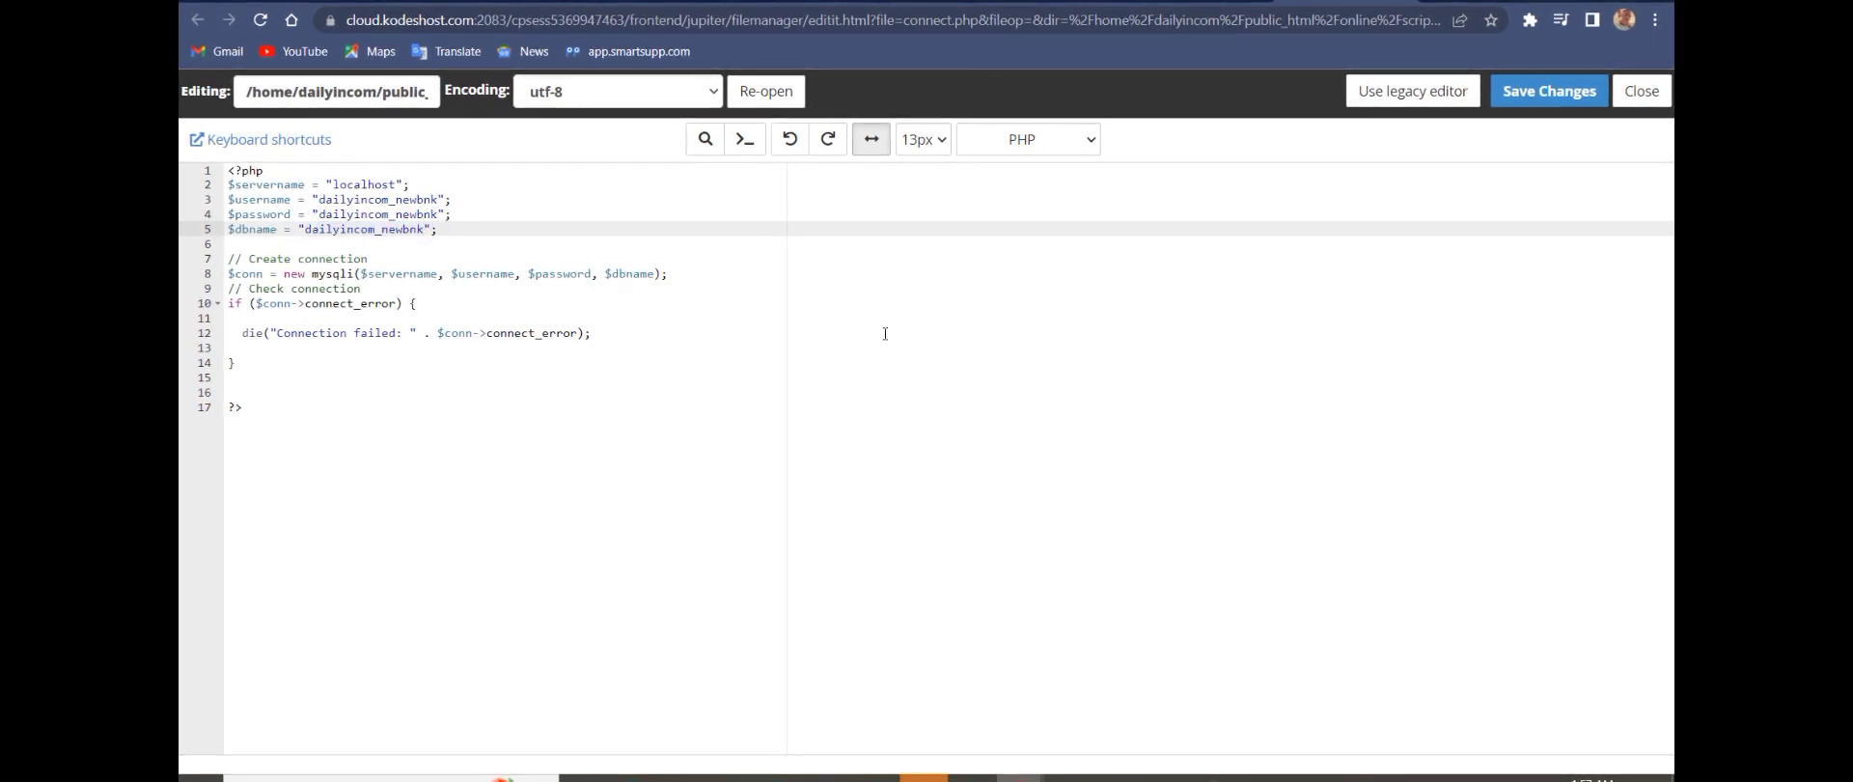
{"action": "left_click", "coordinate": [1525, 102]}
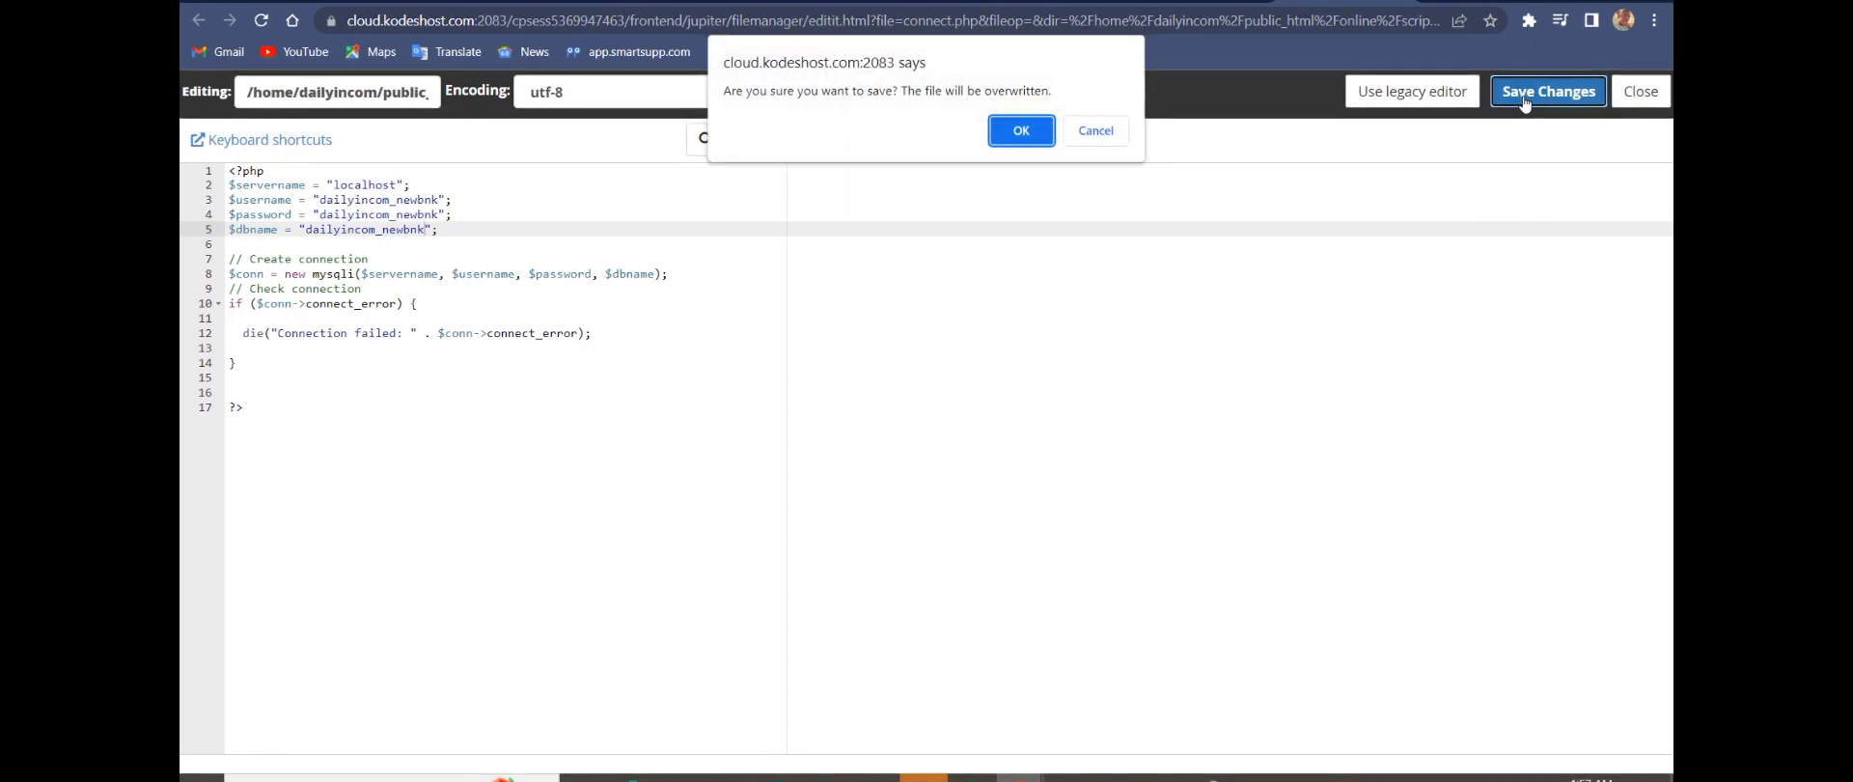
{"action": "left_click", "coordinate": [1031, 135]}
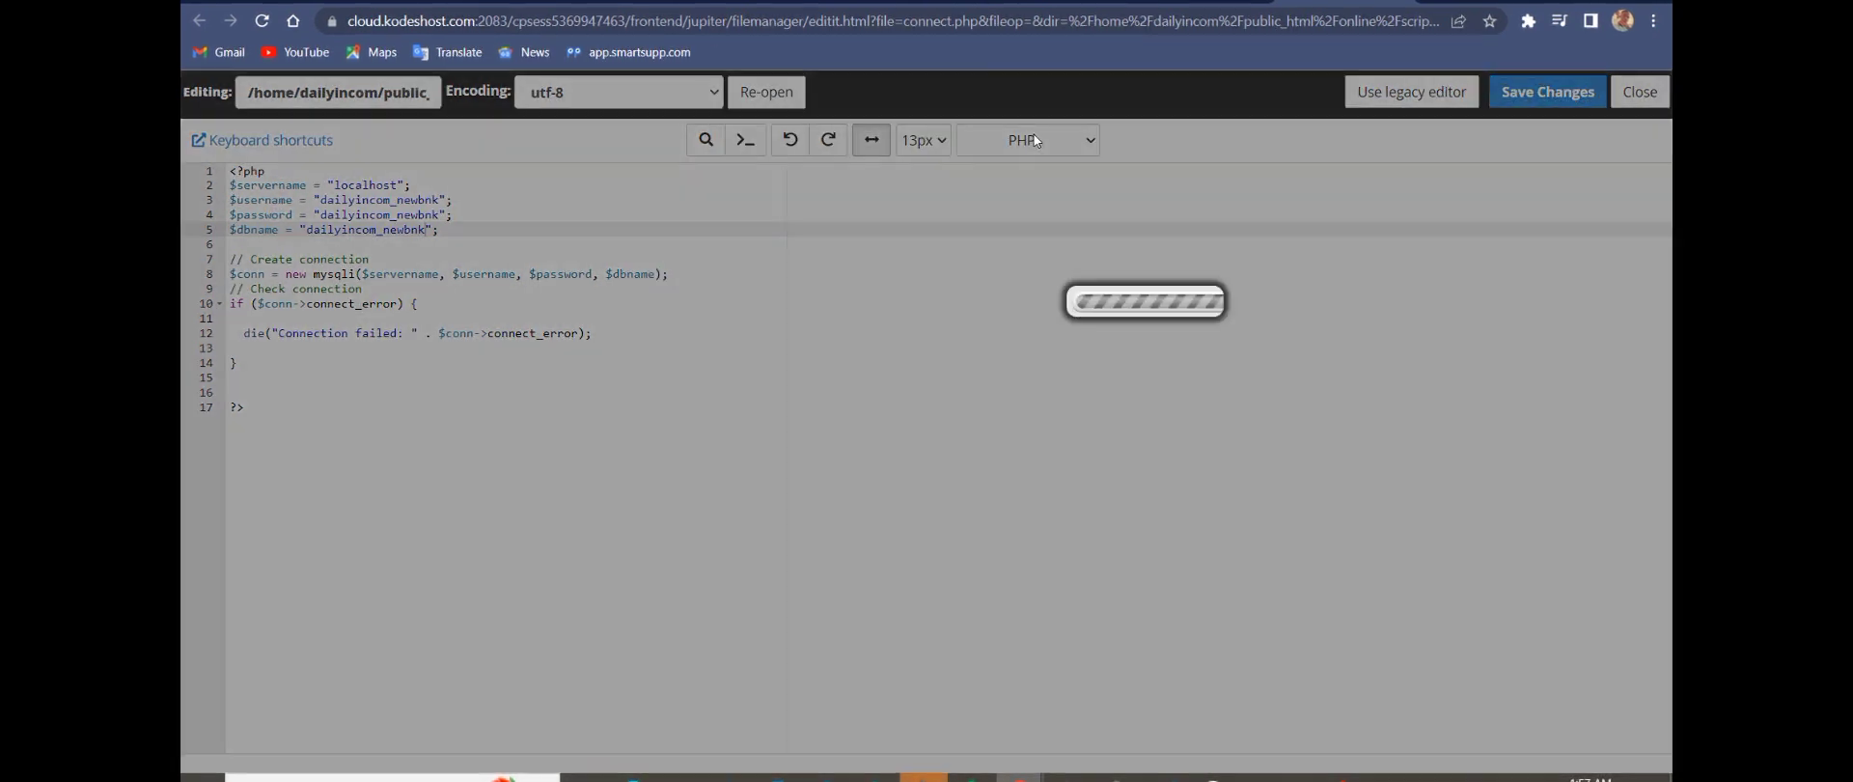